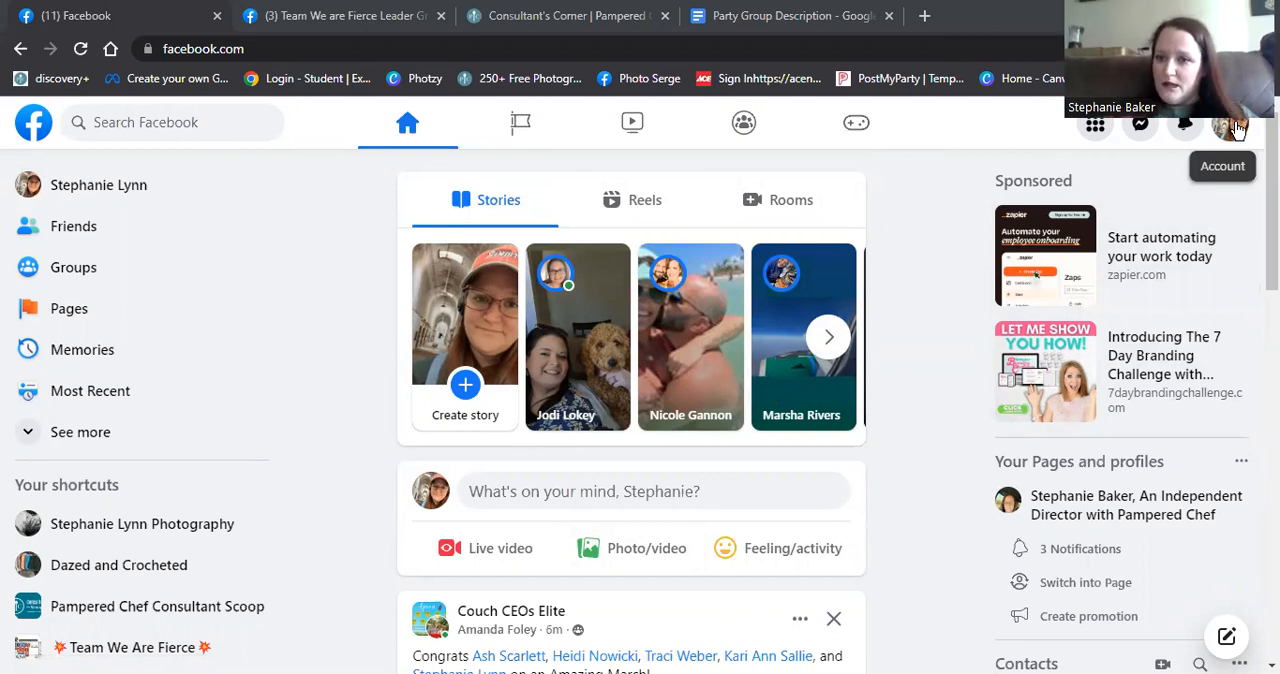
# - Switch from the personal profile to the Pampered Chef Independent Director page profile
pyautogui.click(1233, 126)
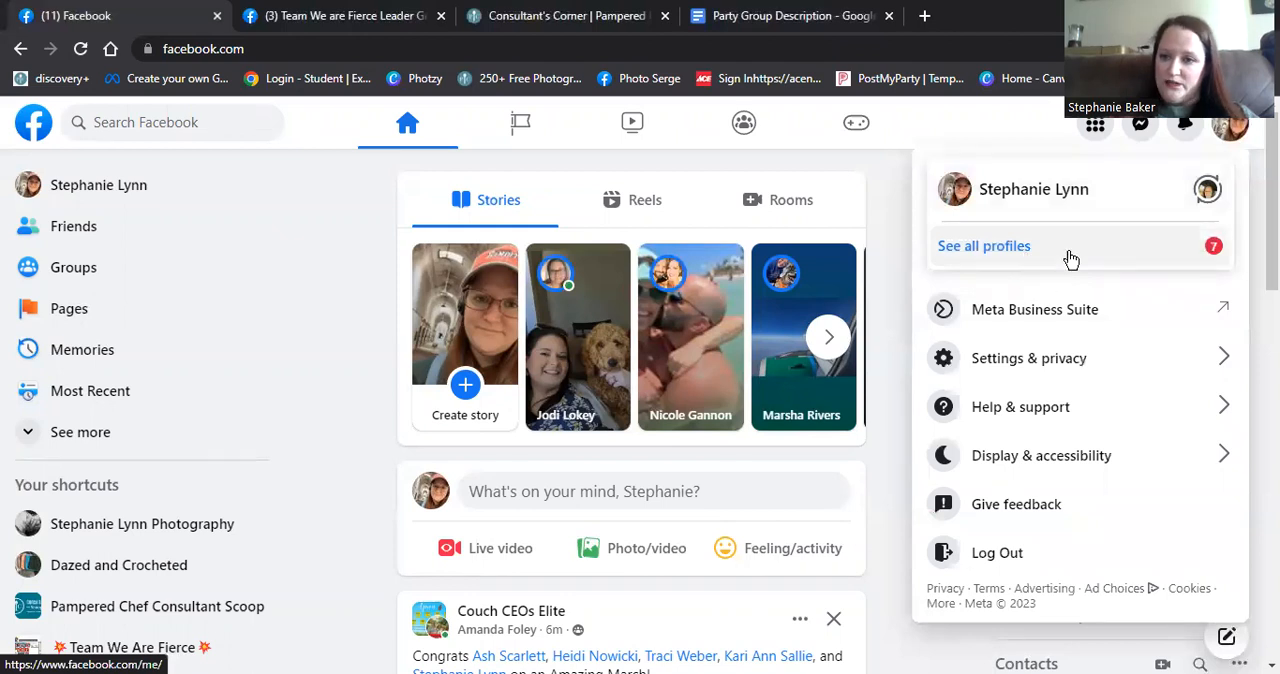
pyautogui.click(1207, 190)
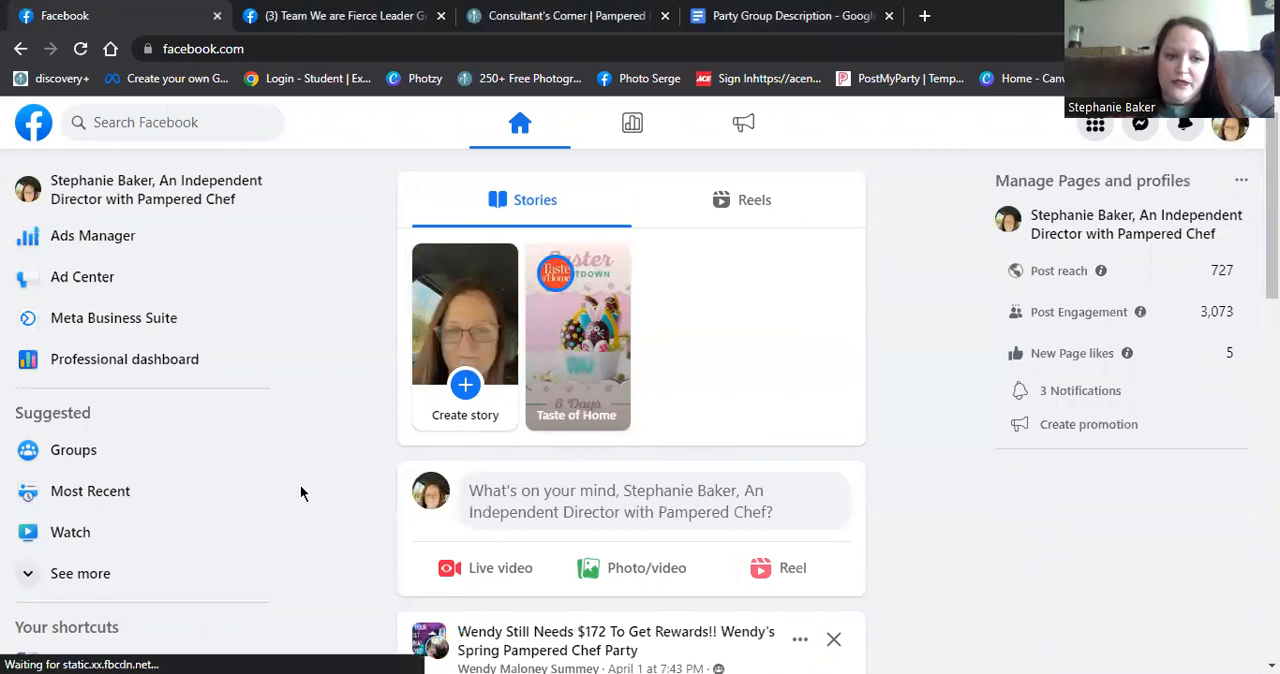
pyautogui.click(302, 491)
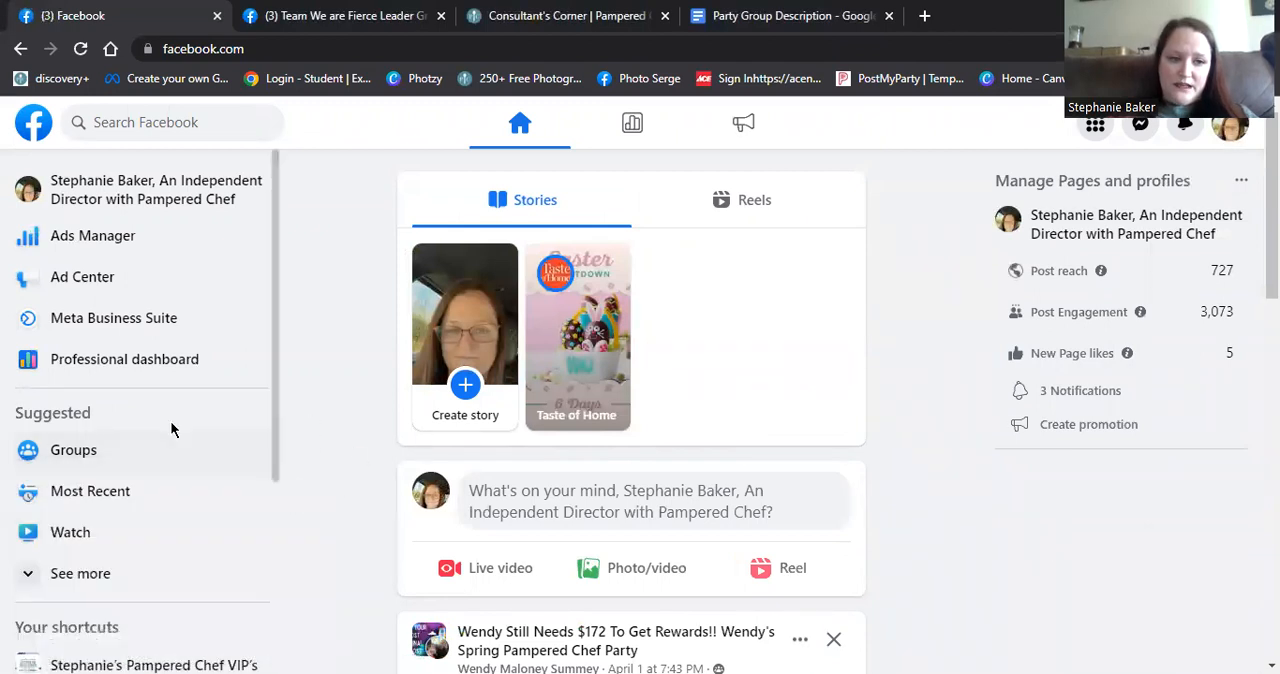
# - Start a new group and name it with the host's first name in possessive form followed by "Spring Pampered Chef Party"
pyautogui.click(100, 460)
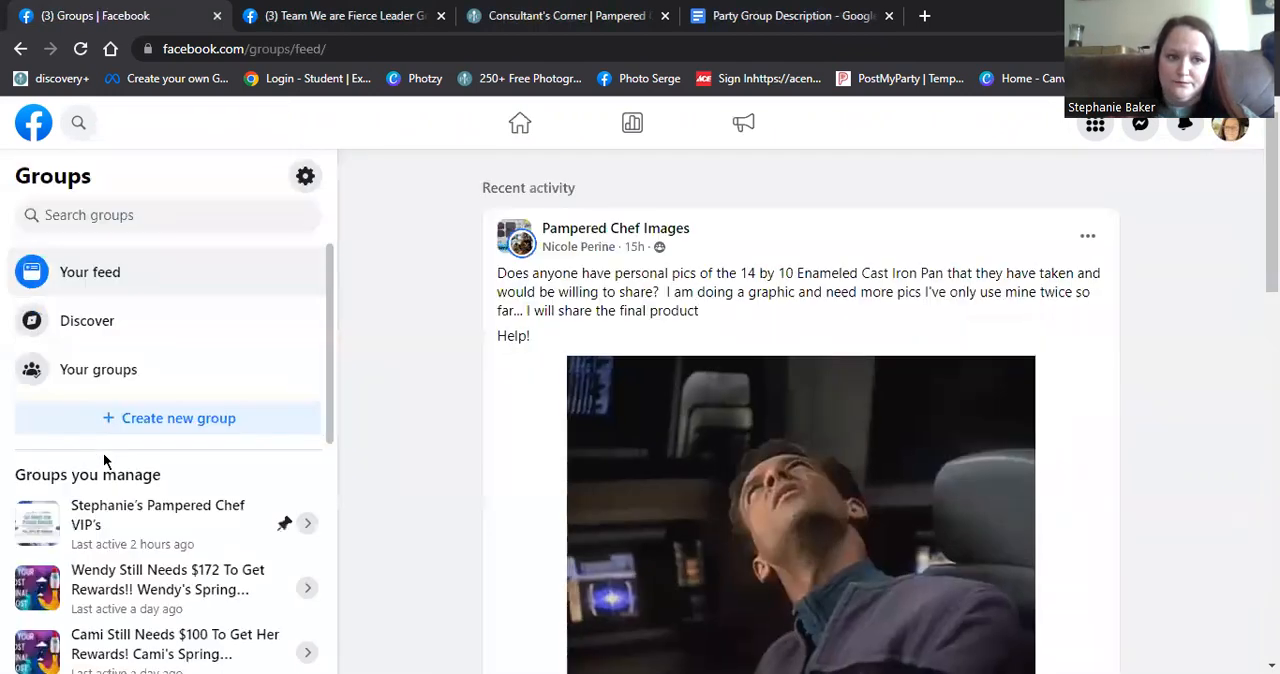
pyautogui.click(150, 427)
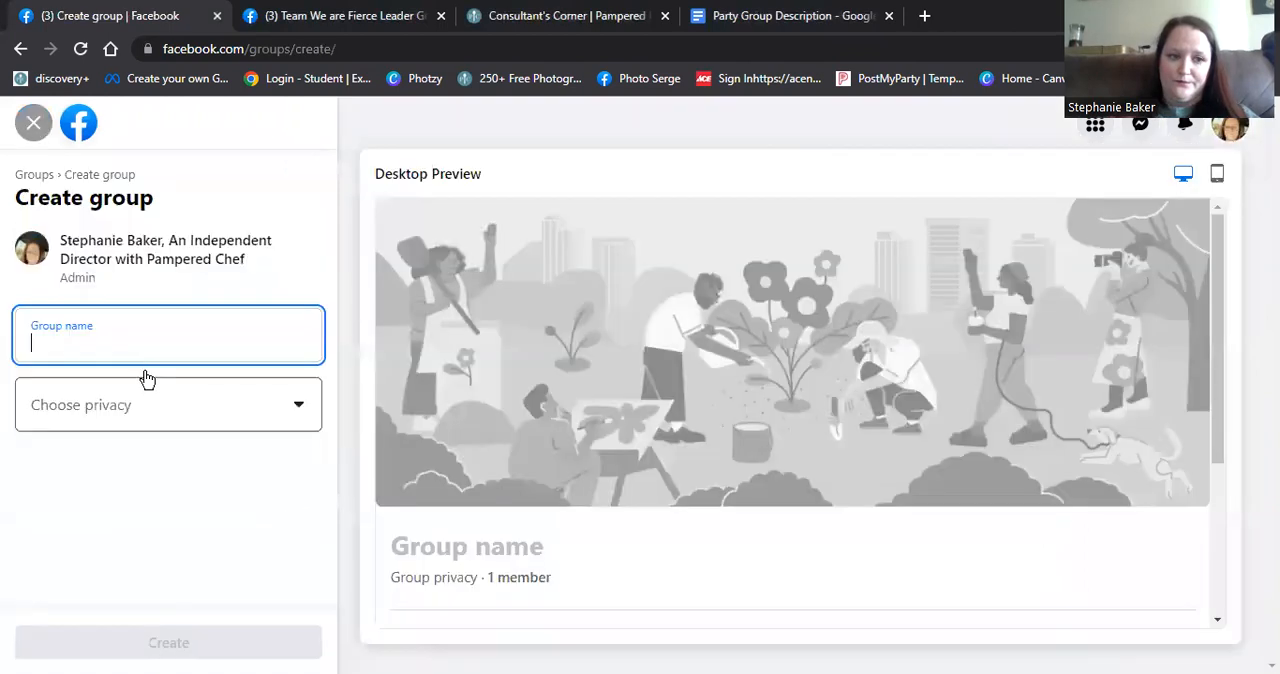
pyautogui.click(120, 346)
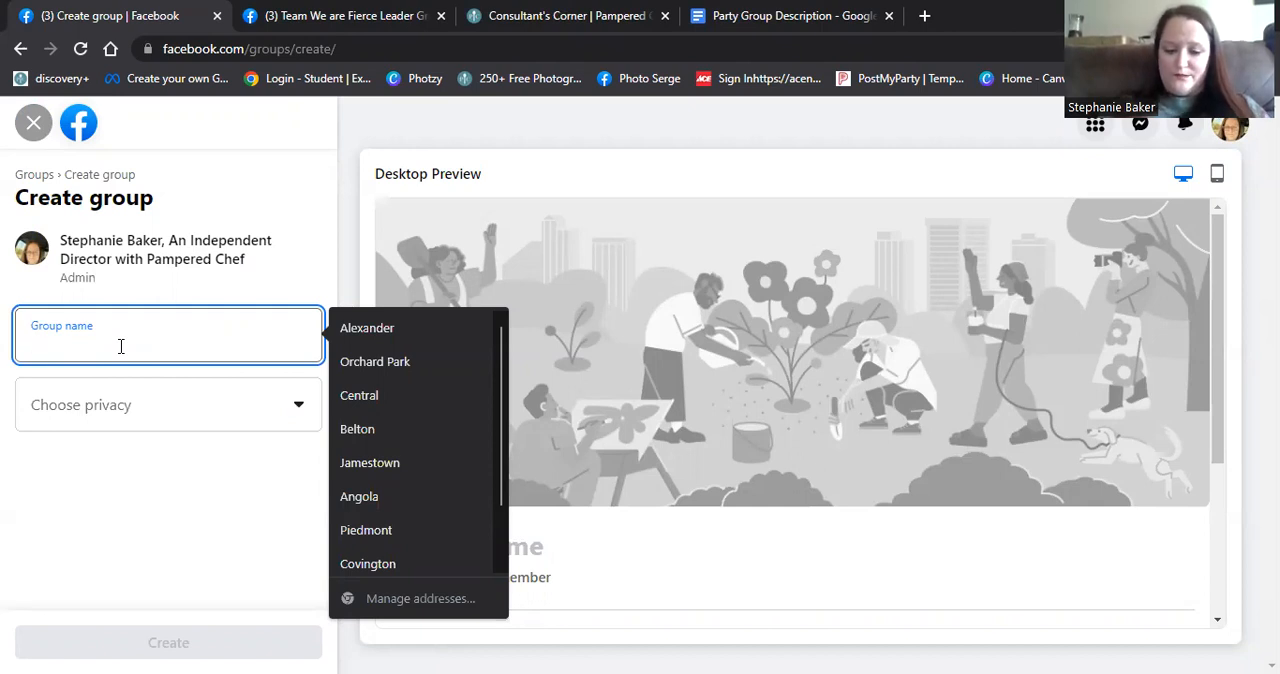
pyautogui.write('Liza')
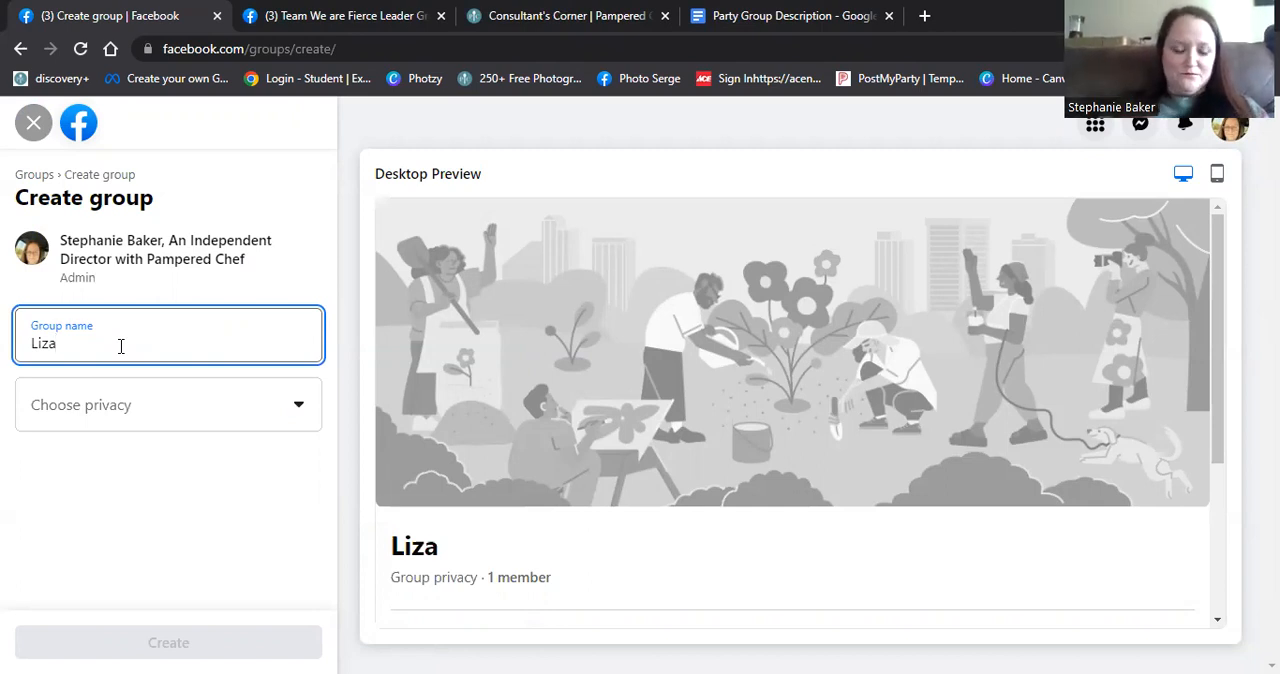
pyautogui.write("'s Spring")
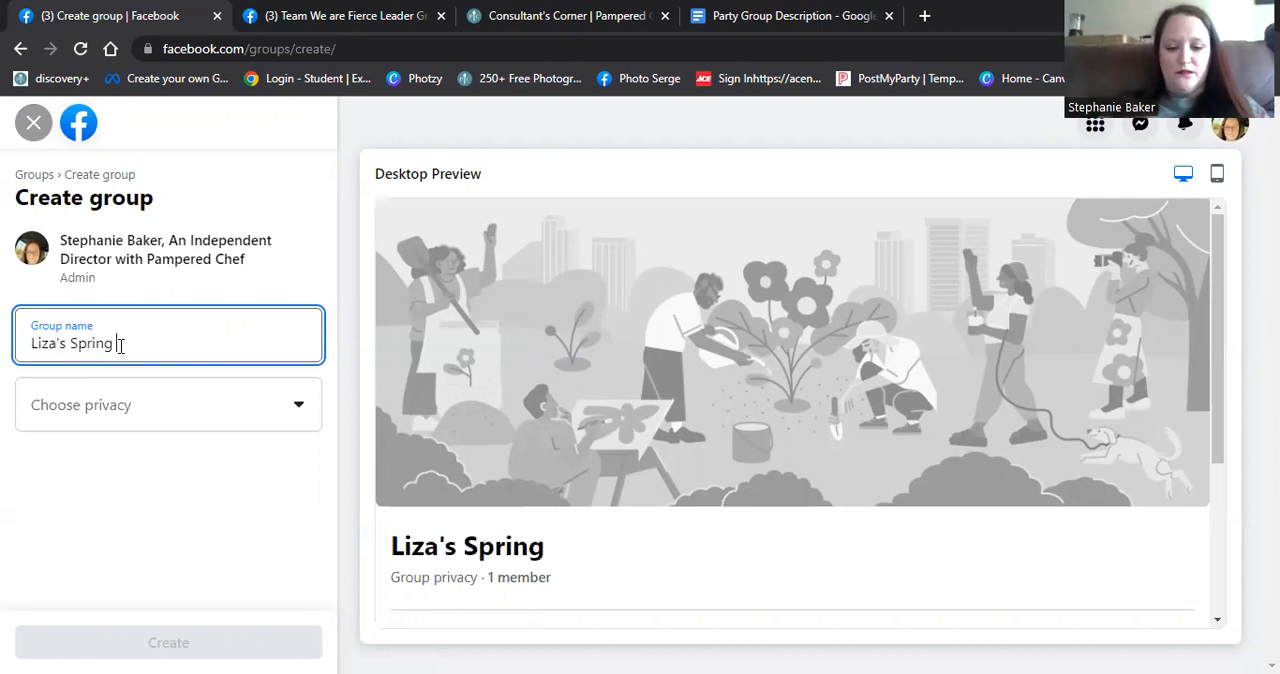
pyautogui.write(' Pampered Chef')
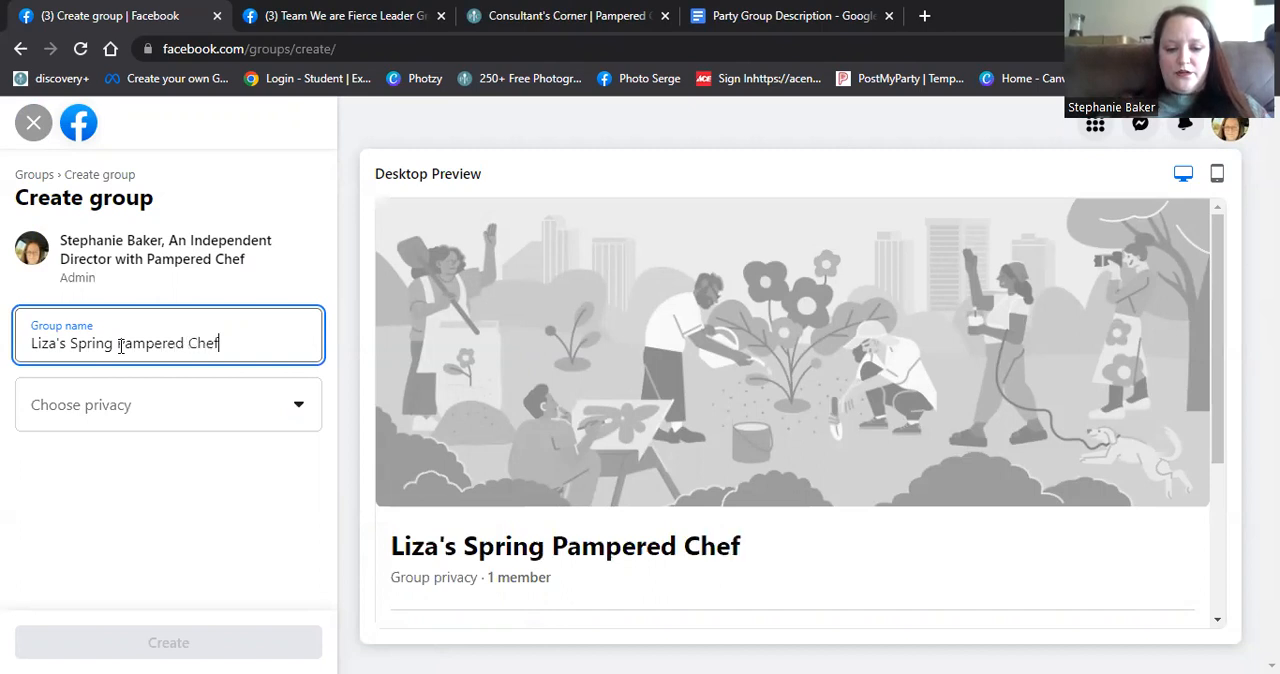
pyautogui.write(' Party')
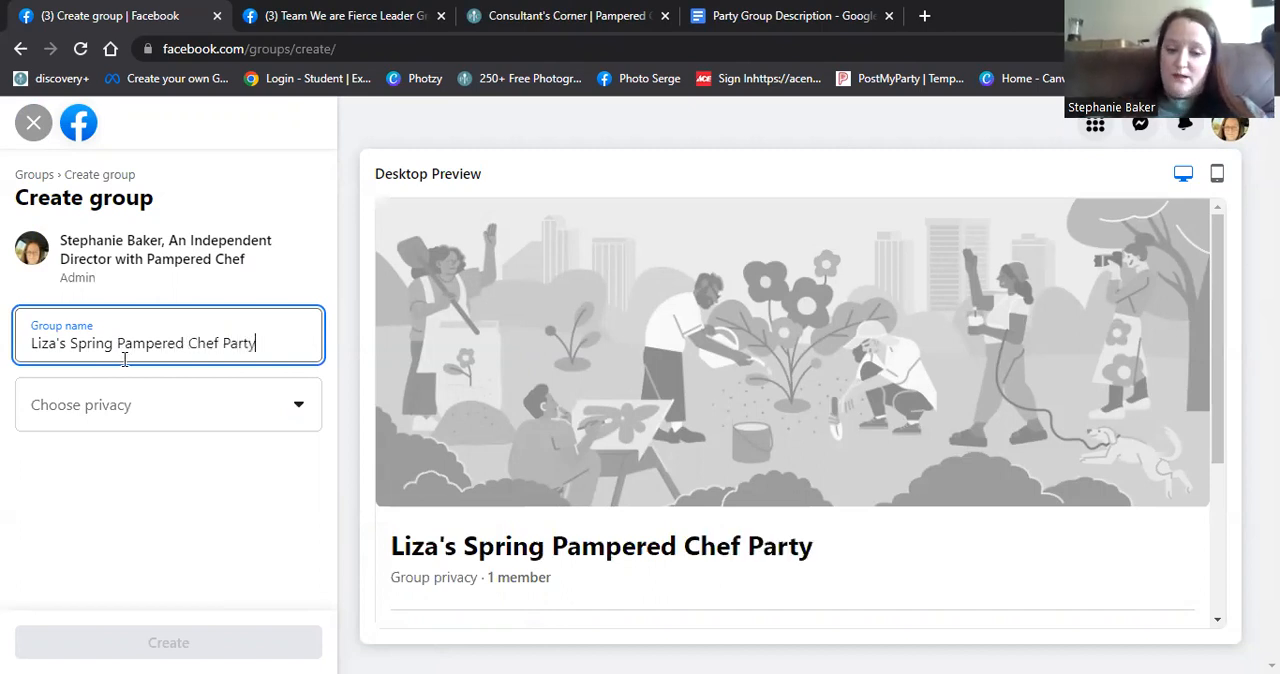
# - Set the group's privacy to Private and its visibility to Visible, and create the group
pyautogui.click(298, 412)
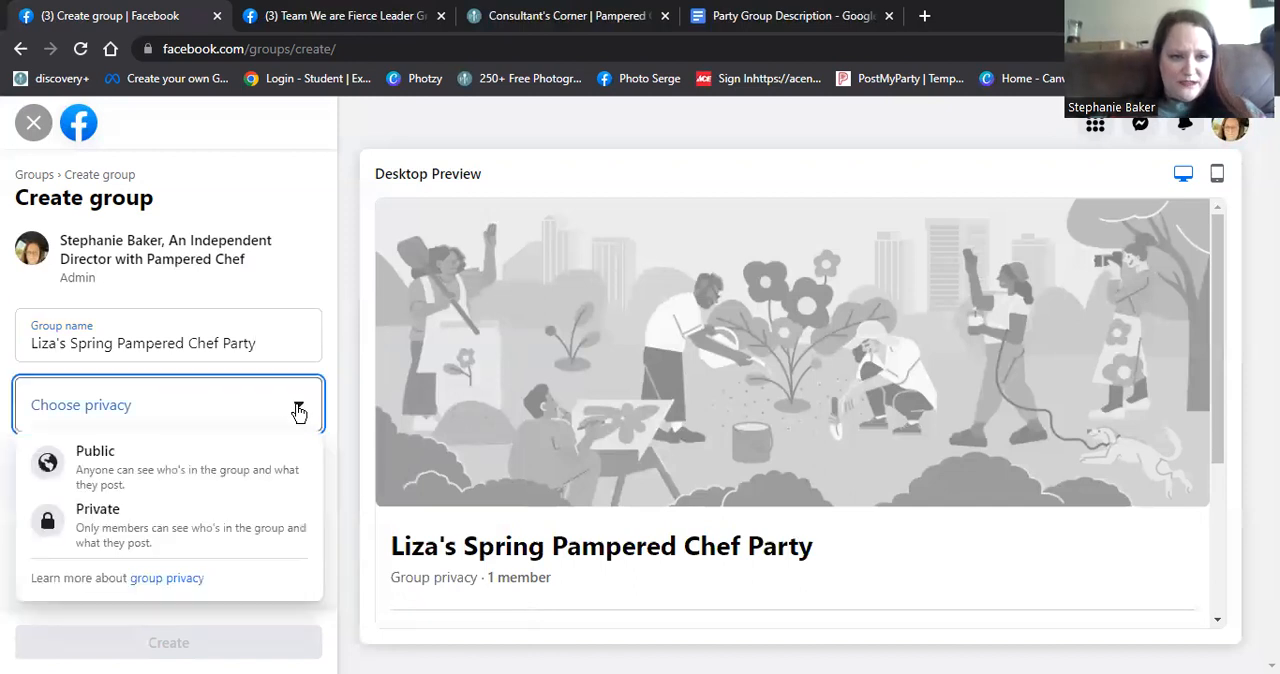
pyautogui.click(111, 537)
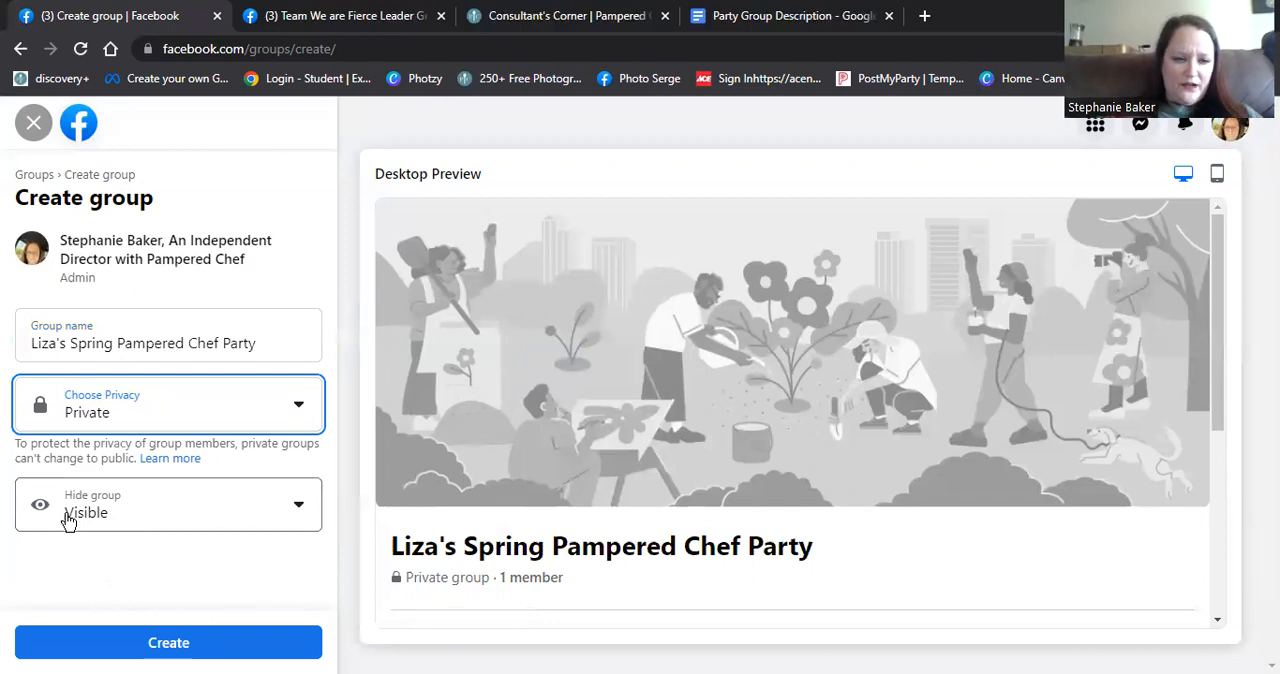
pyautogui.click(129, 520)
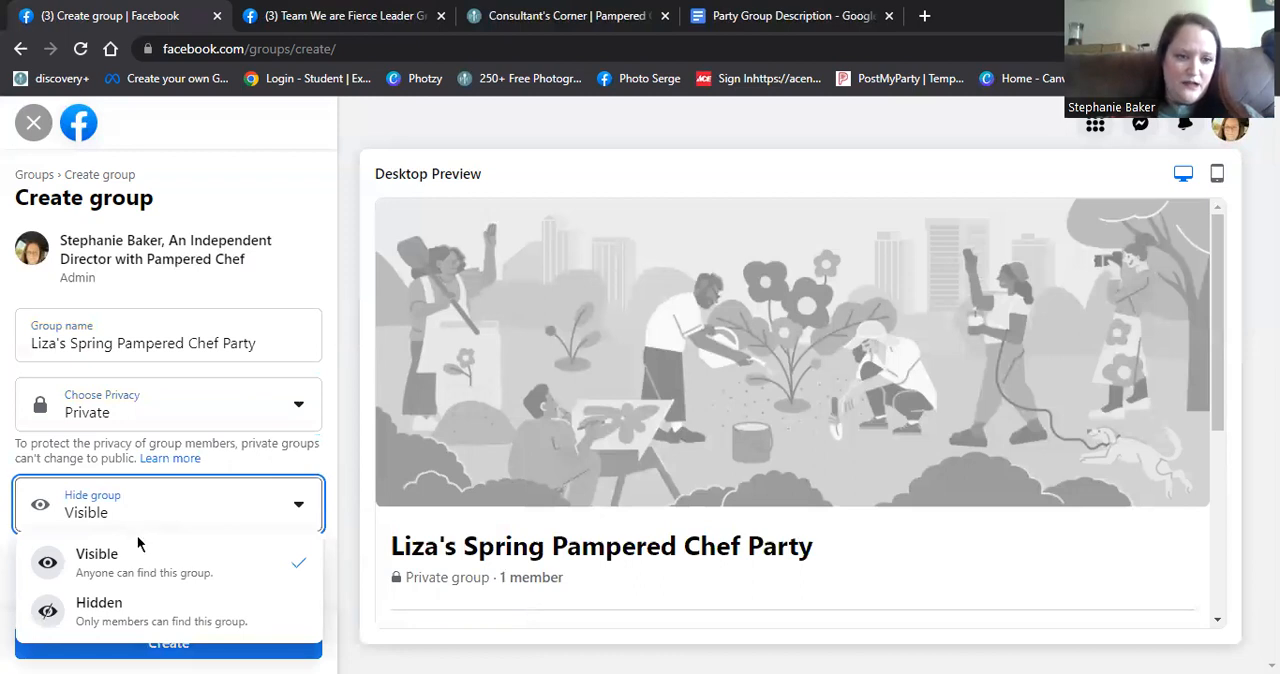
pyautogui.click(107, 563)
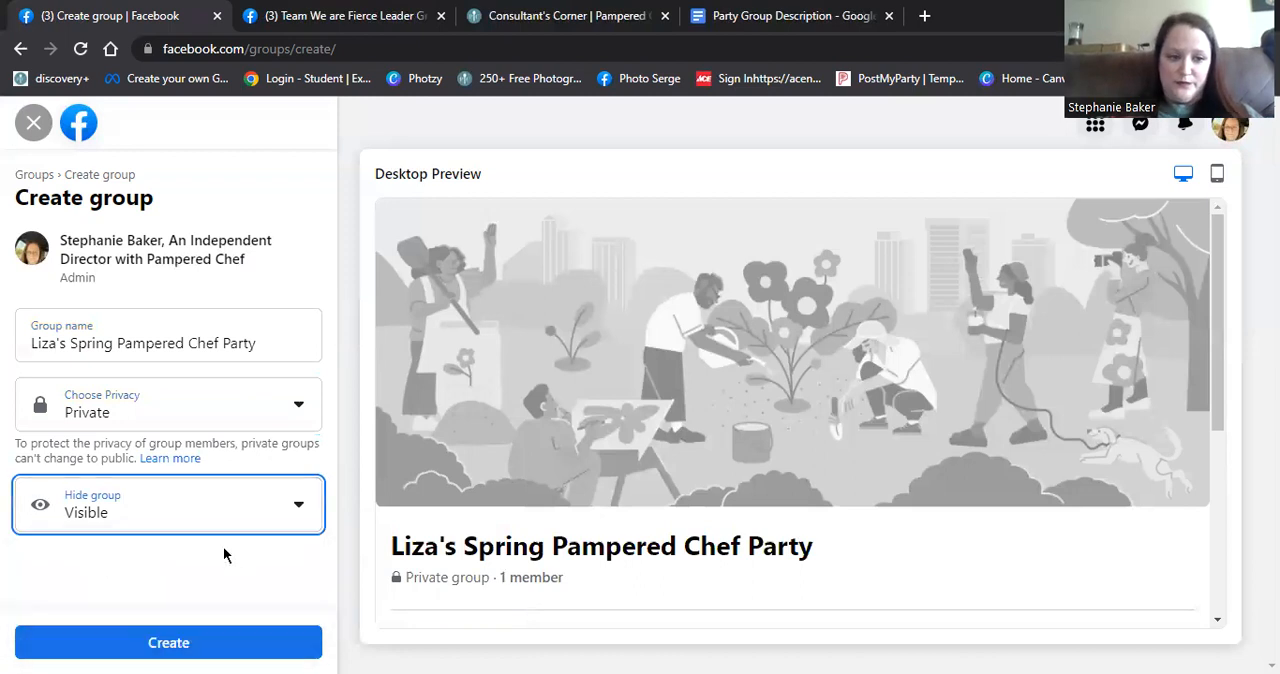
pyautogui.click(169, 643)
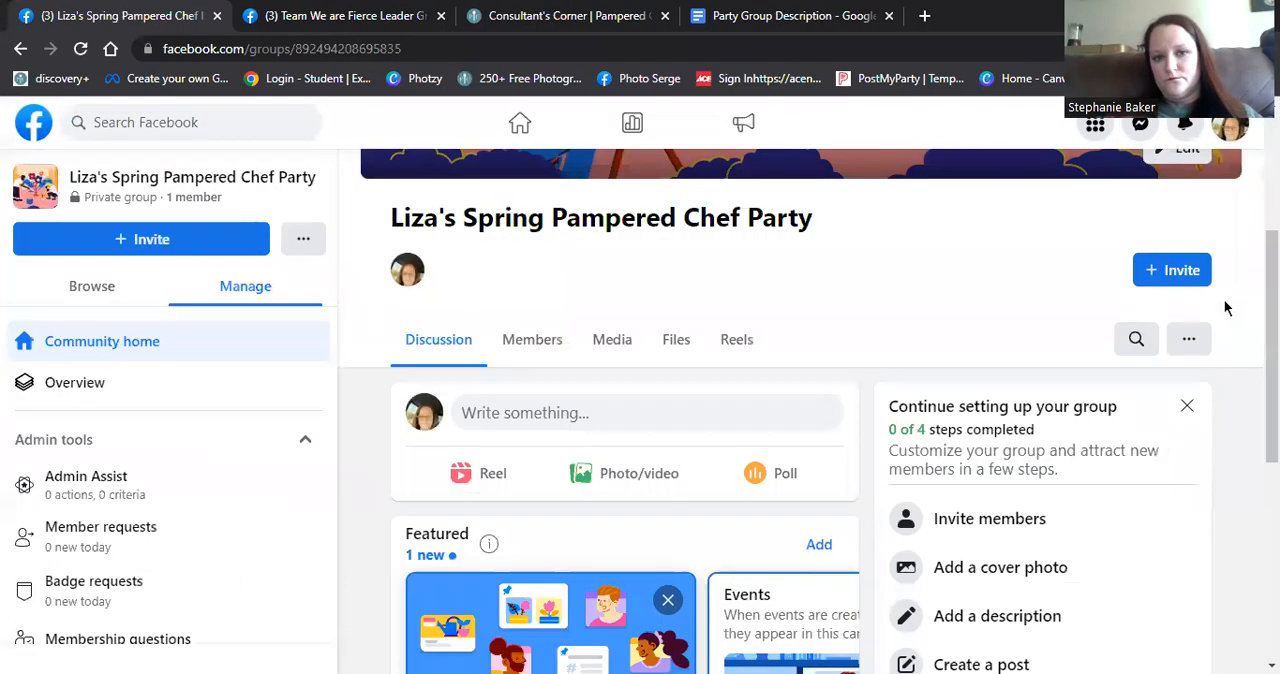
# - Upload "Welcome to the Party Spring 2" from the Cover Photos folder as the group's cover photo, adjust its position and save it
pyautogui.scroll(3, 954, 336)
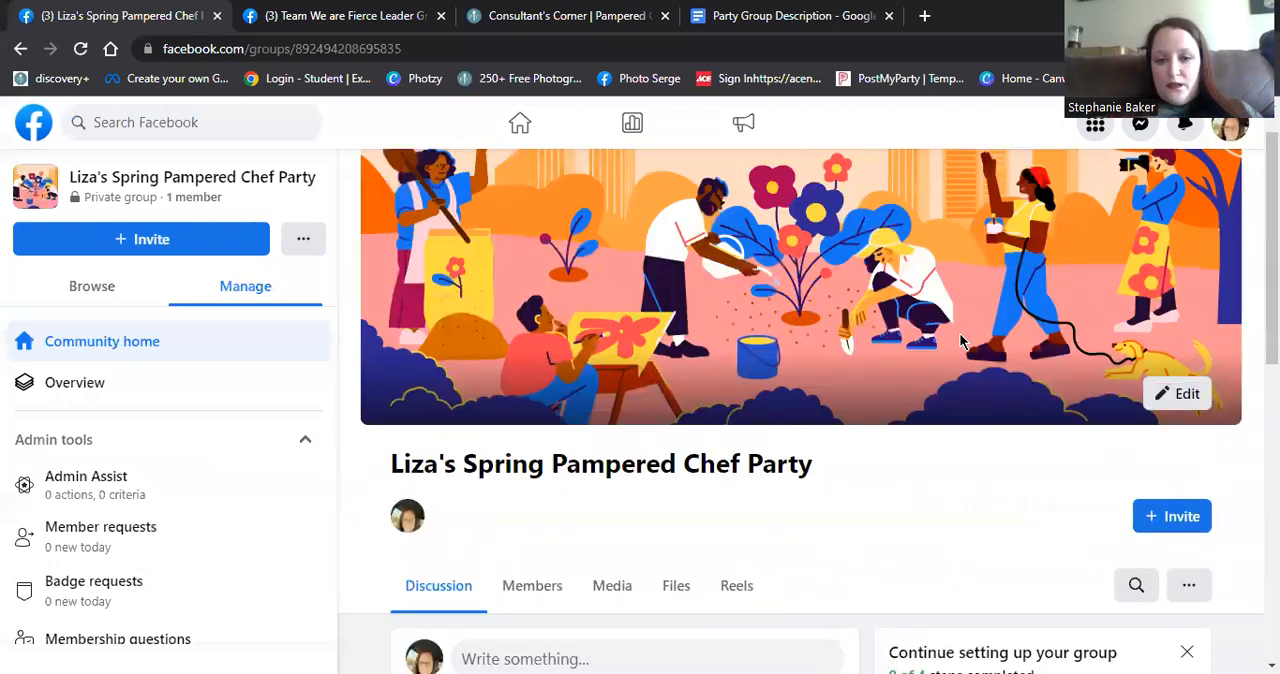
pyautogui.scroll(1, 954, 343)
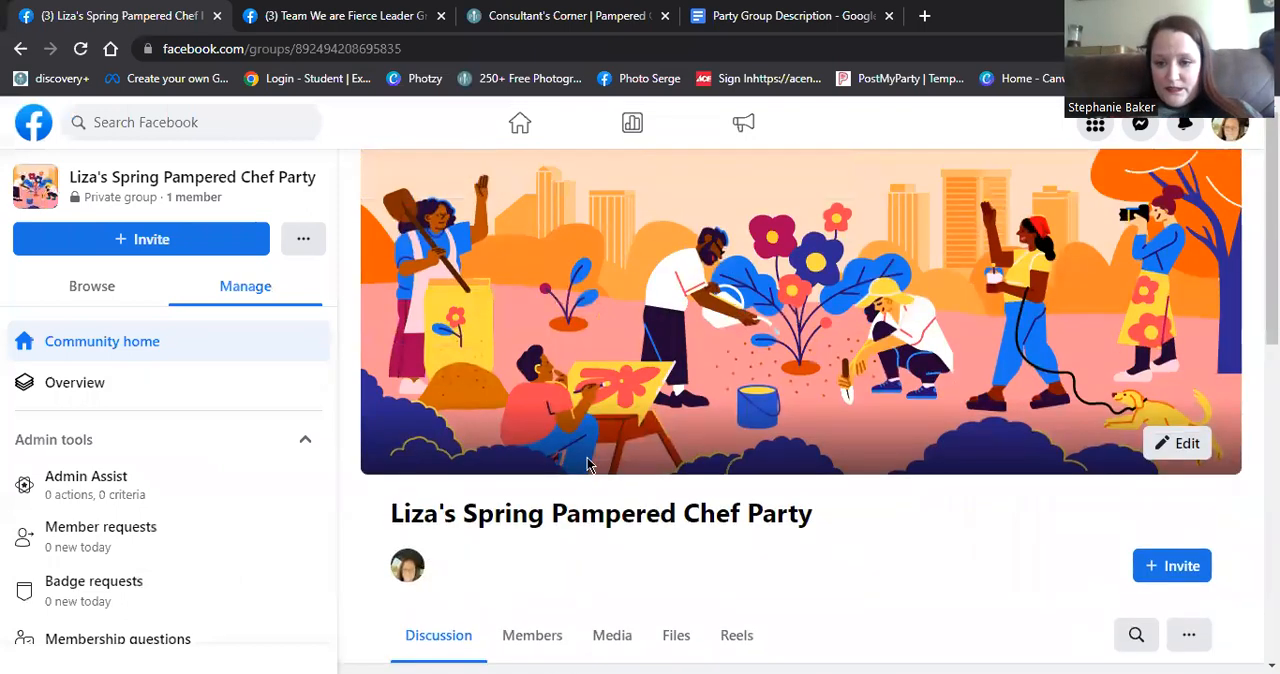
pyautogui.click(1186, 453)
pyautogui.click(931, 594)
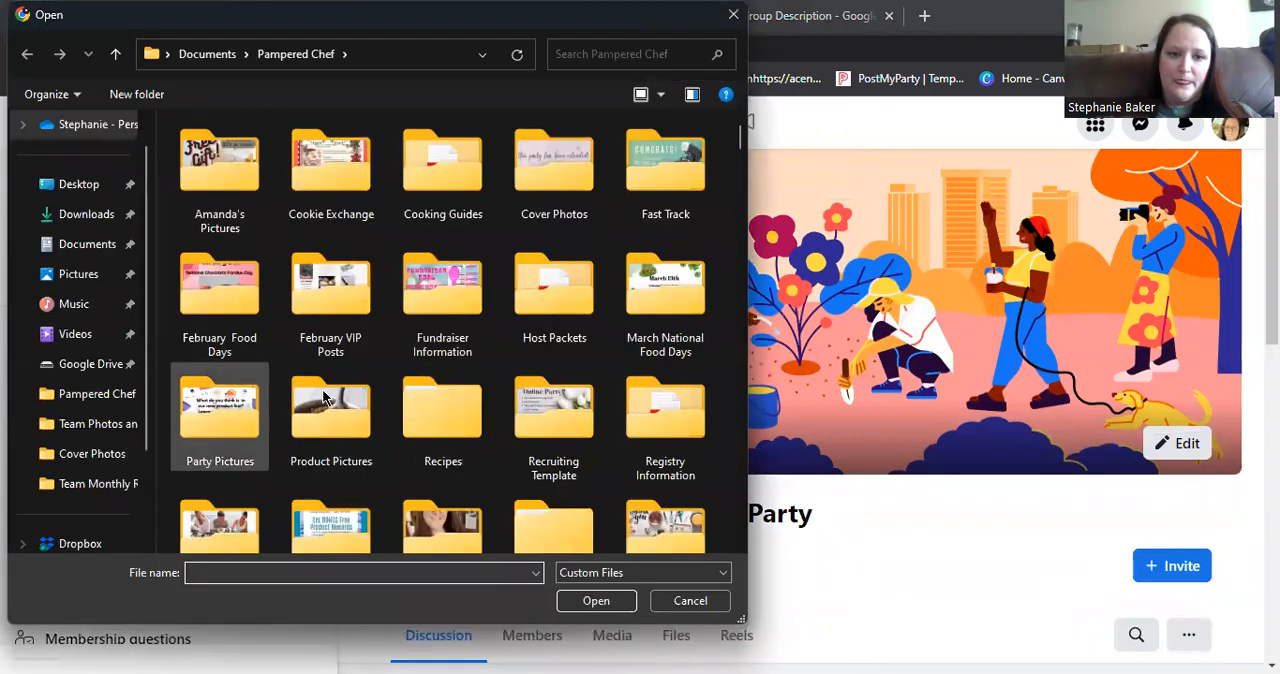
pyautogui.doubleClick(558, 193)
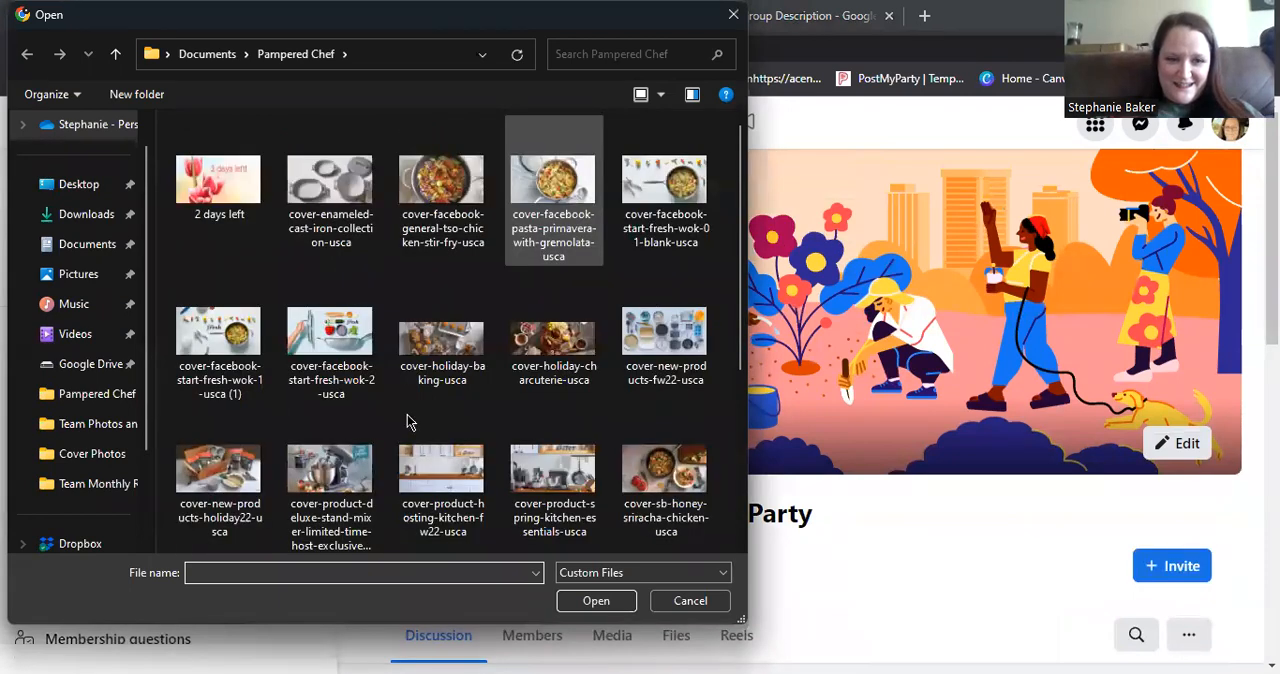
pyautogui.scroll(-2, 425, 432)
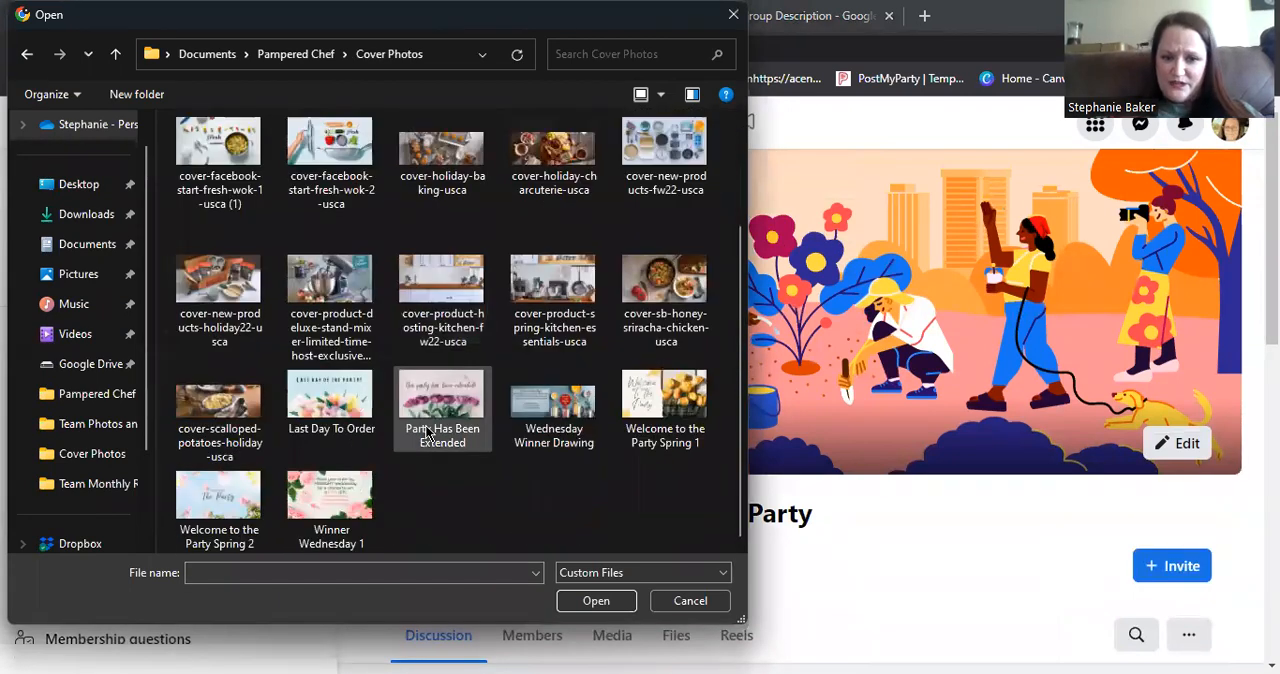
pyautogui.click(240, 503)
pyautogui.doubleClick(240, 503)
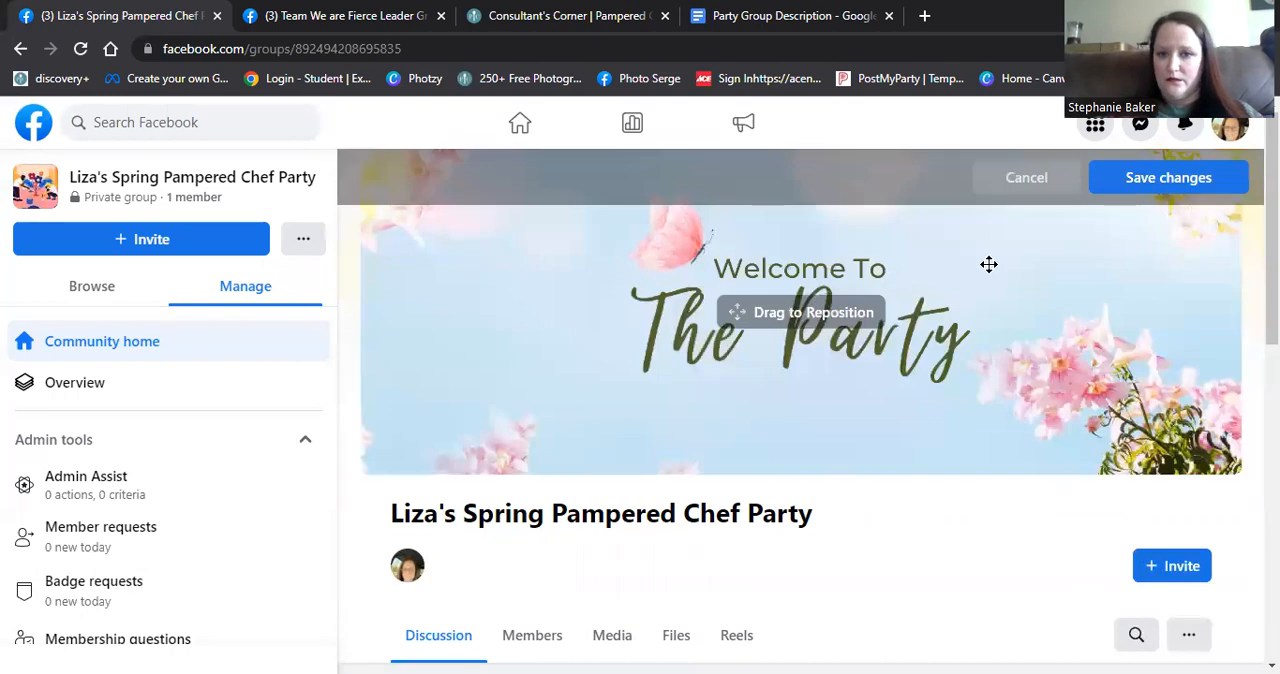
pyautogui.moveTo(988, 264); pyautogui.dragTo(994, 254)
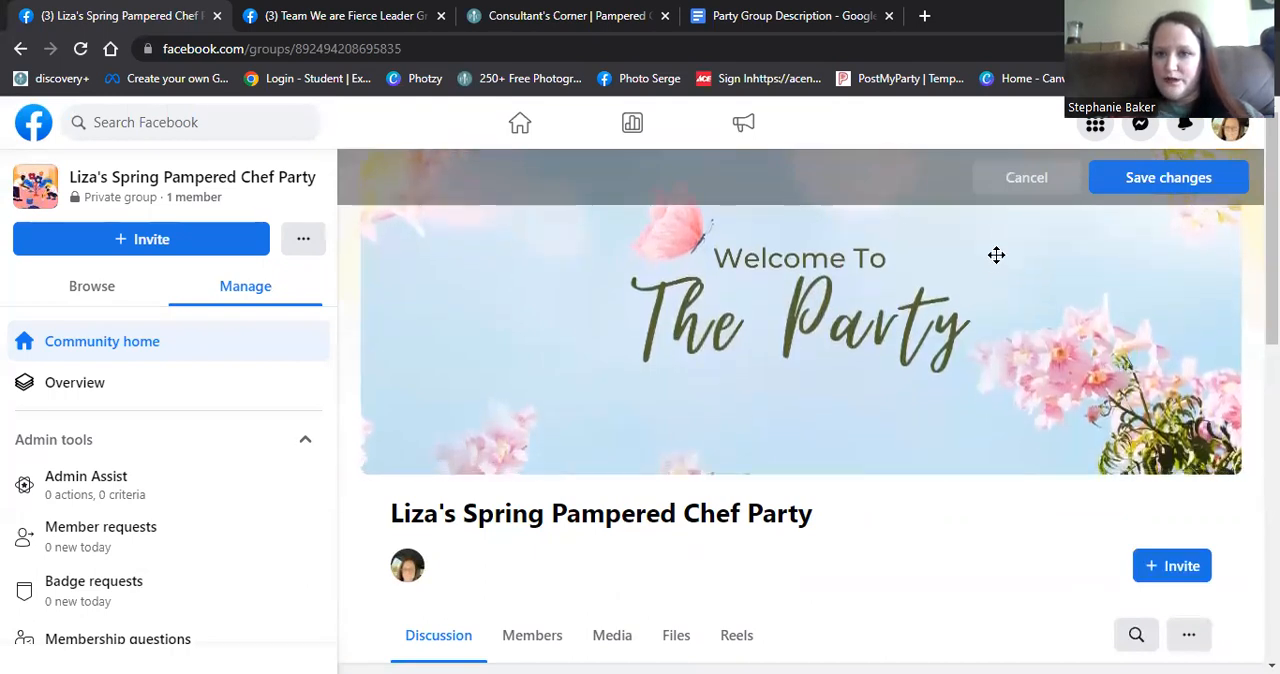
pyautogui.click(1168, 178)
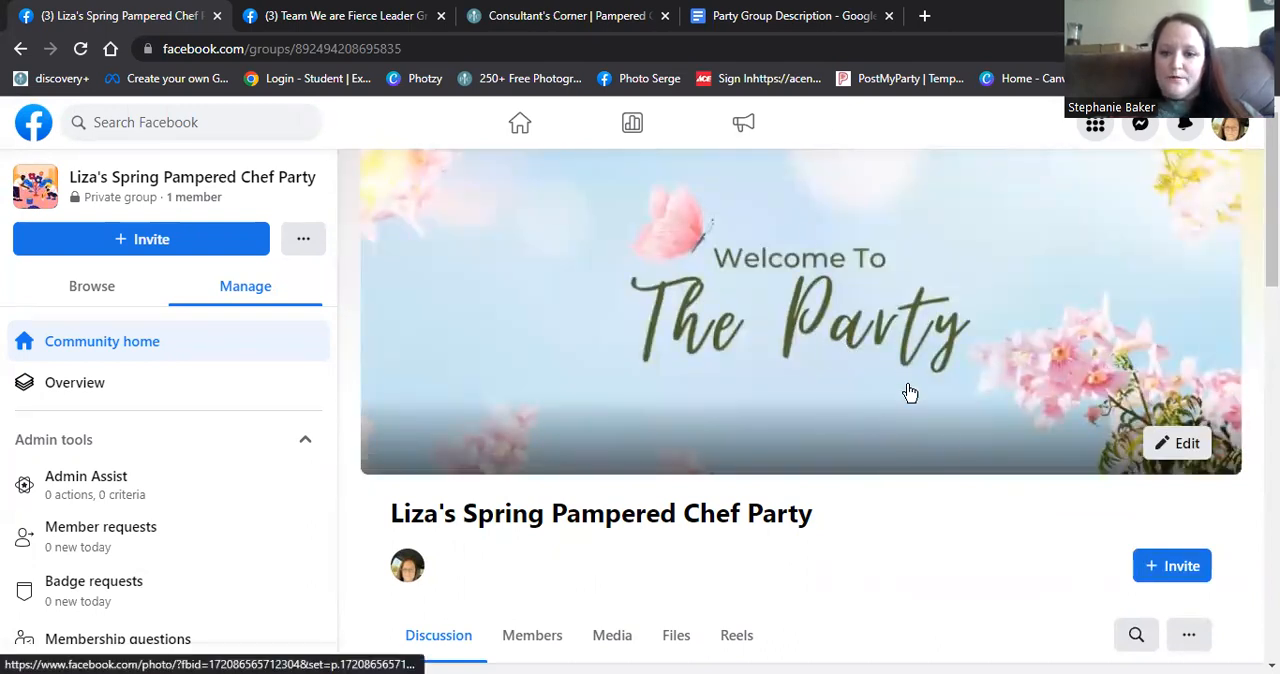
# - Open the group description for writing from the group setup checklist
pyautogui.scroll(-2, 948, 447)
pyautogui.scroll(-5, 948, 447)
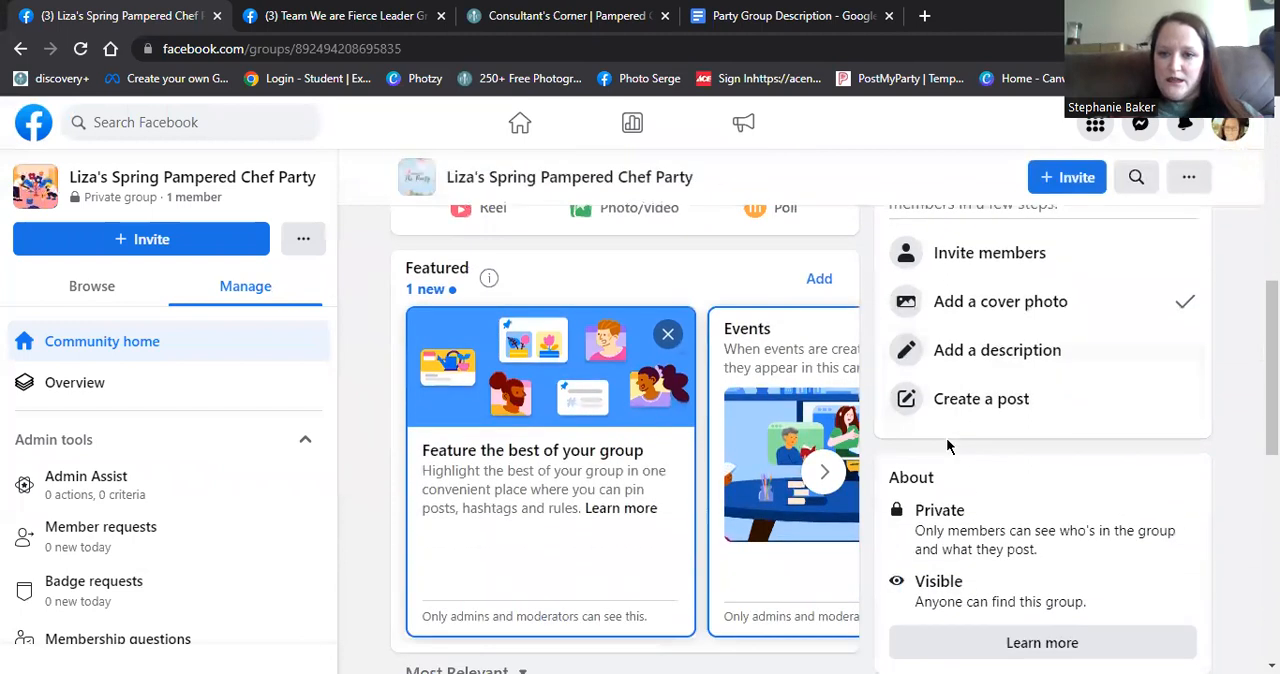
pyautogui.scroll(1, 990, 400)
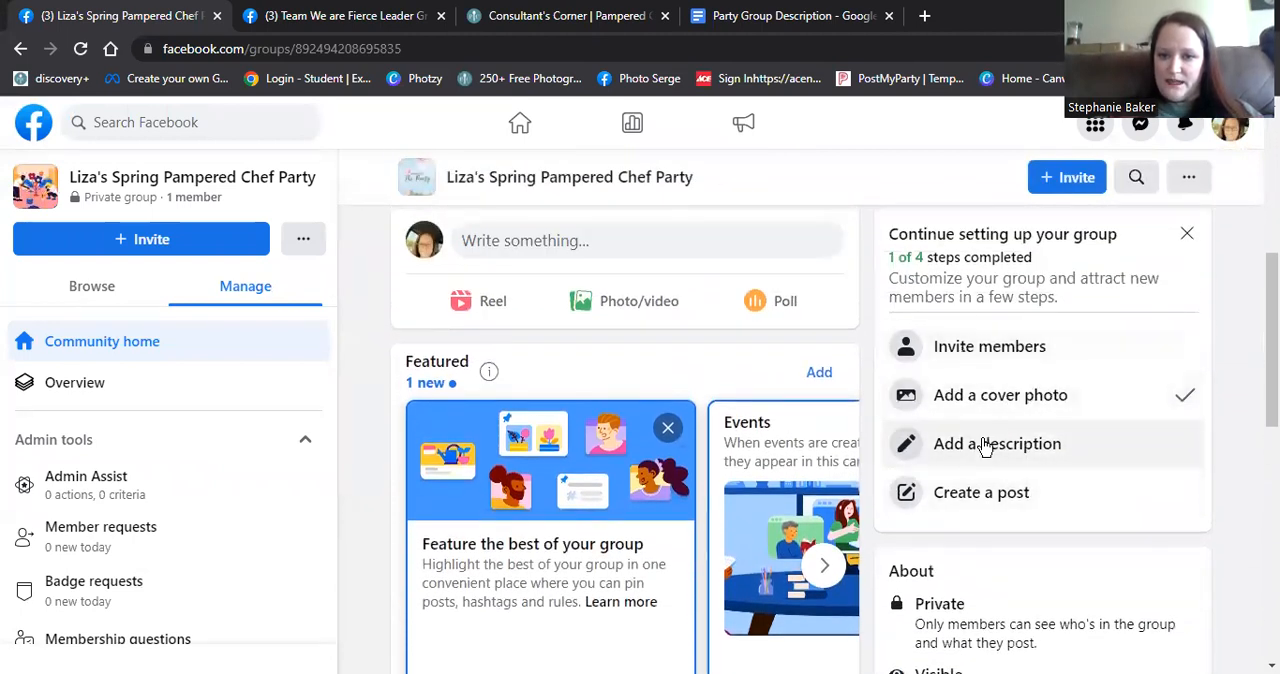
pyautogui.click(985, 452)
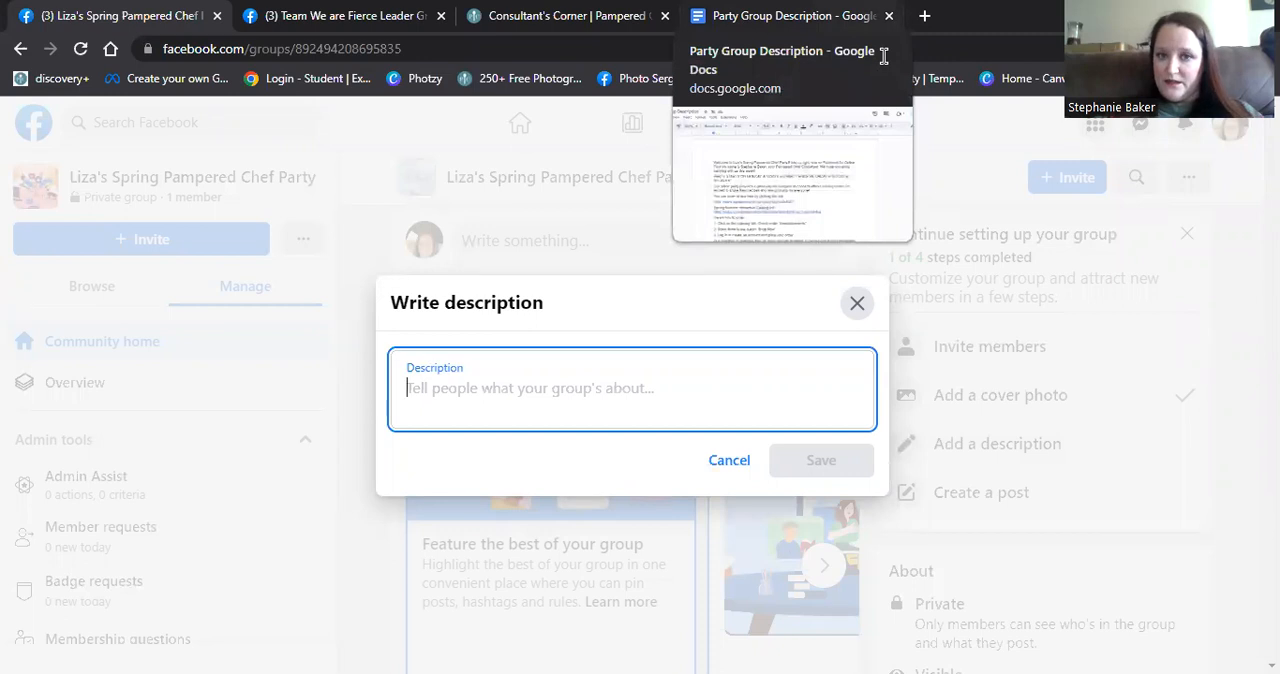
# - Switch to the Party Group Description document in Google Docs and copy its entire text
pyautogui.click(790, 16)
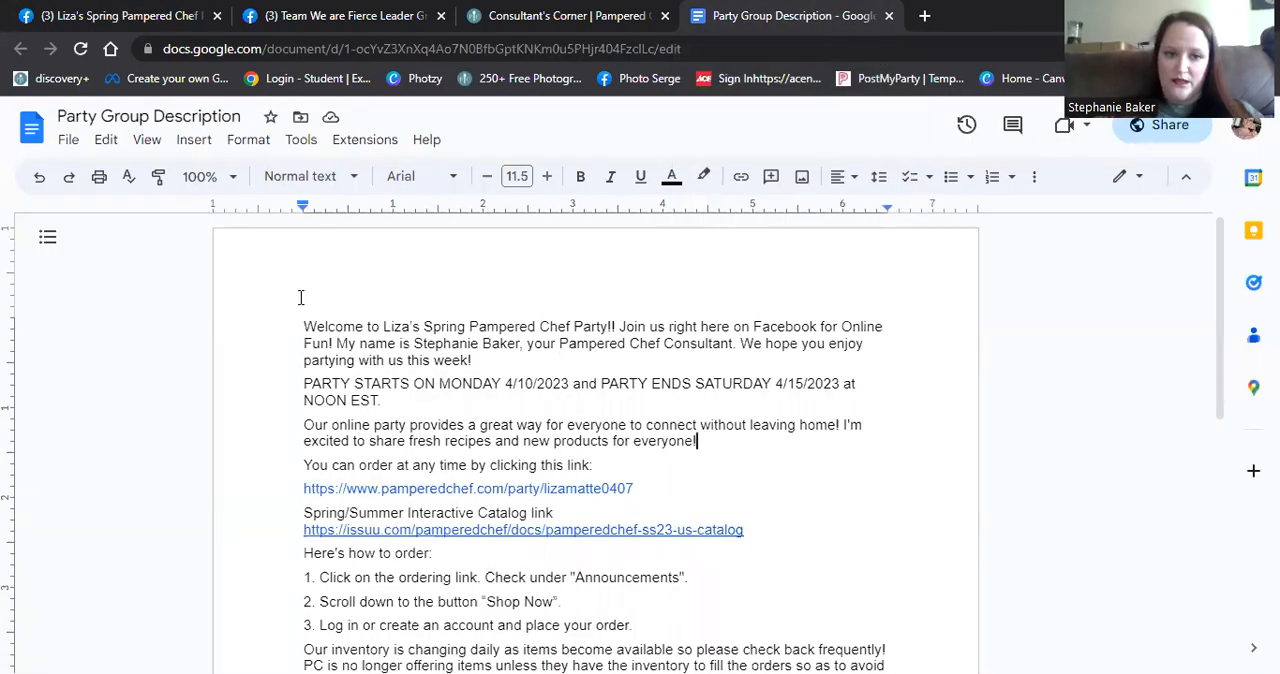
pyautogui.moveTo(302, 325); pyautogui.dragTo(791, 514)
pyautogui.scroll(-4, 934, 529)
pyautogui.scroll(-2, 936, 531)
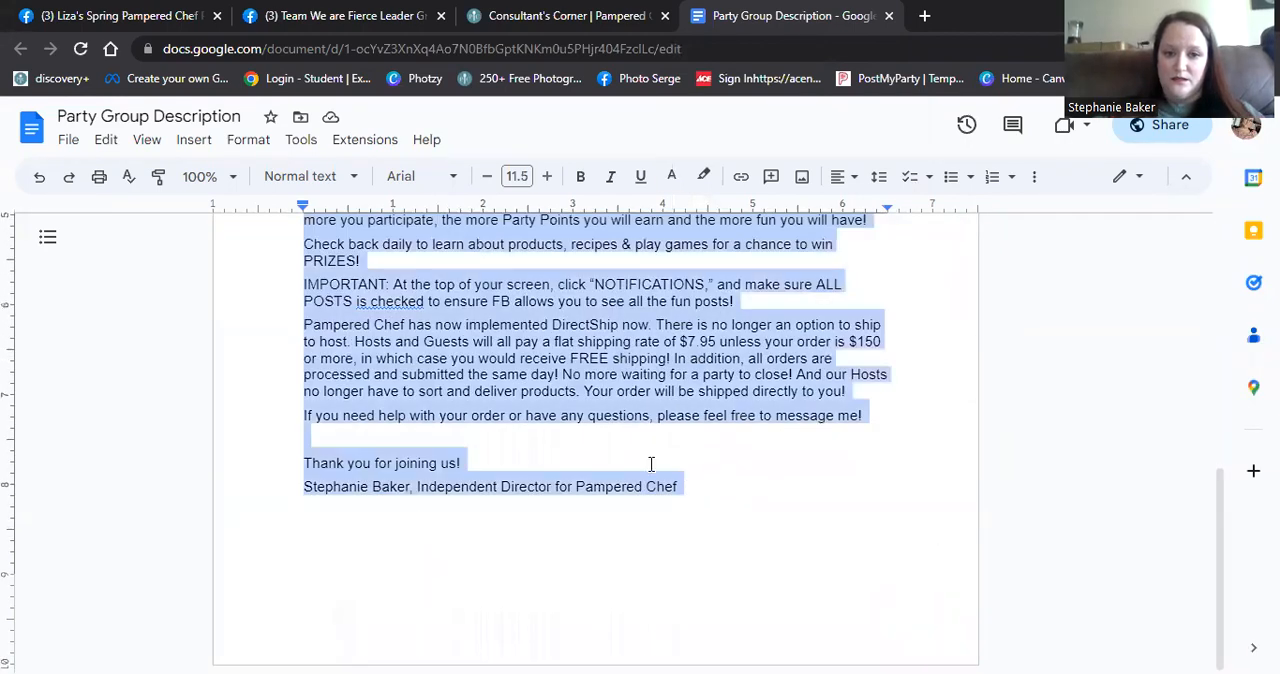
pyautogui.rightClick(585, 413)
pyautogui.click(634, 228)
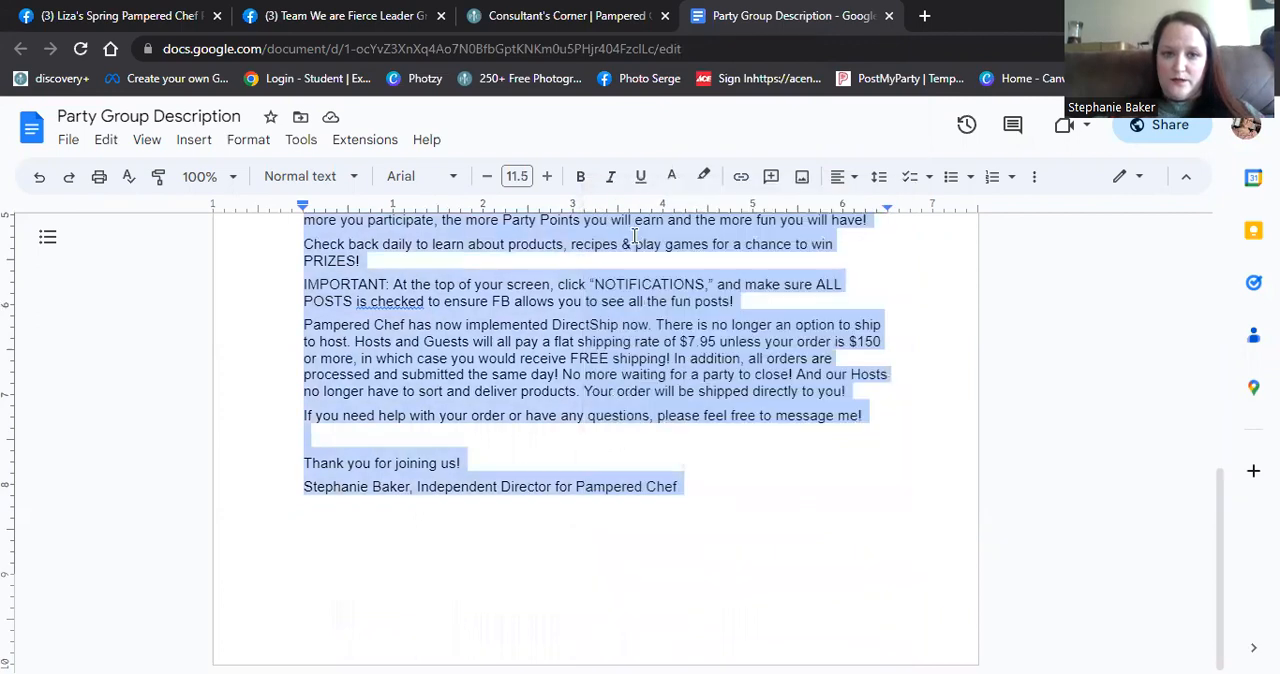
# - Return to the Facebook group and paste the copied text into the empty group description
pyautogui.click(149, 17)
pyautogui.click(531, 416)
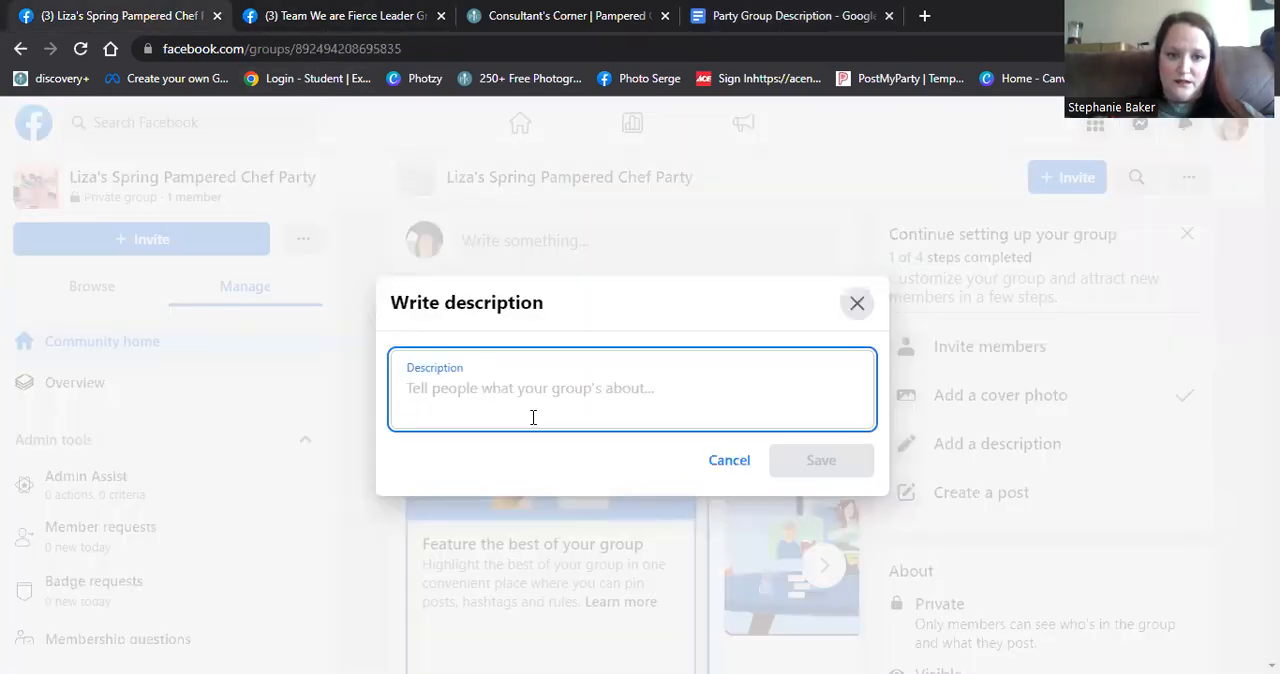
pyautogui.rightClick(435, 388)
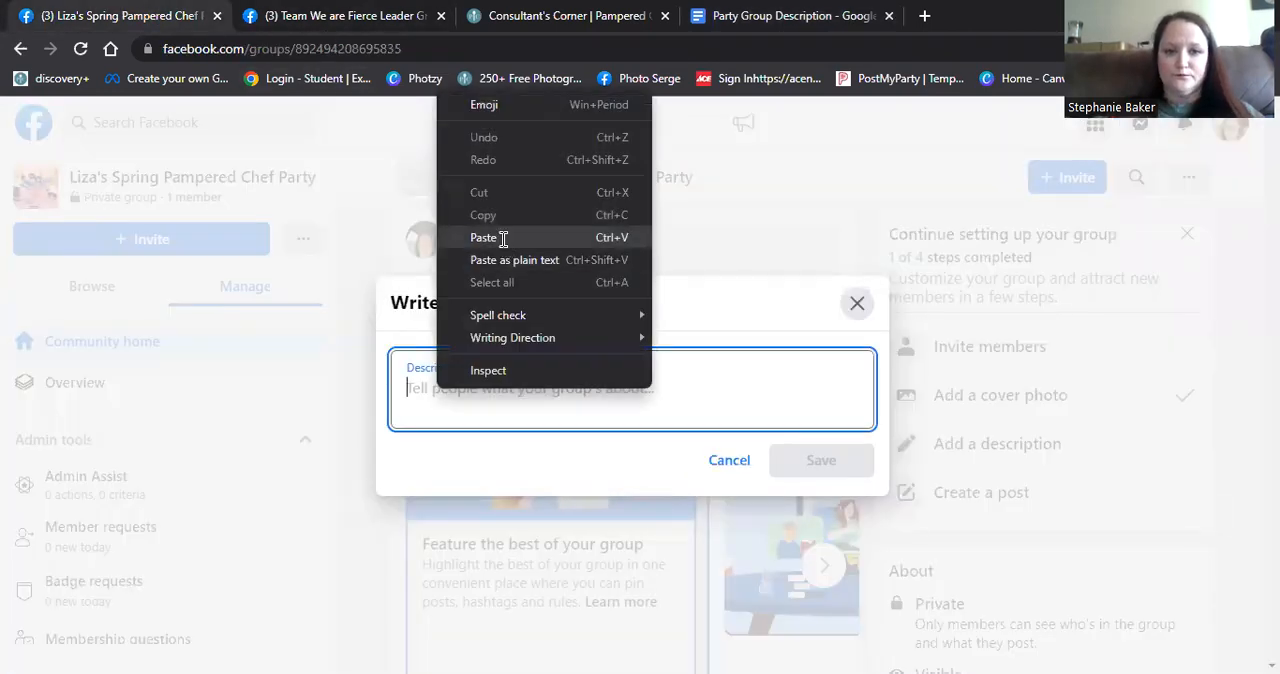
pyautogui.click(503, 239)
# - Insert blank lines after the welcome paragraph, the party dates, the online party introduction and the party ordering link in the description
pyautogui.scroll(3, 818, 430)
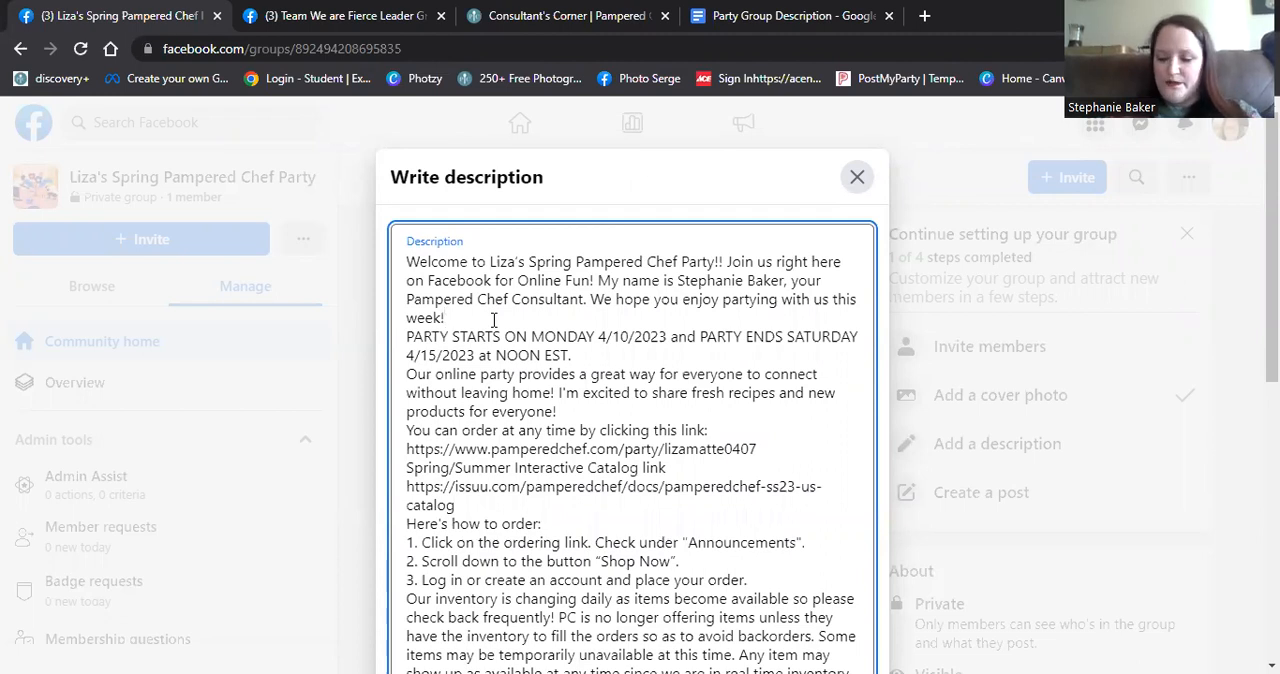
pyautogui.press('Return')
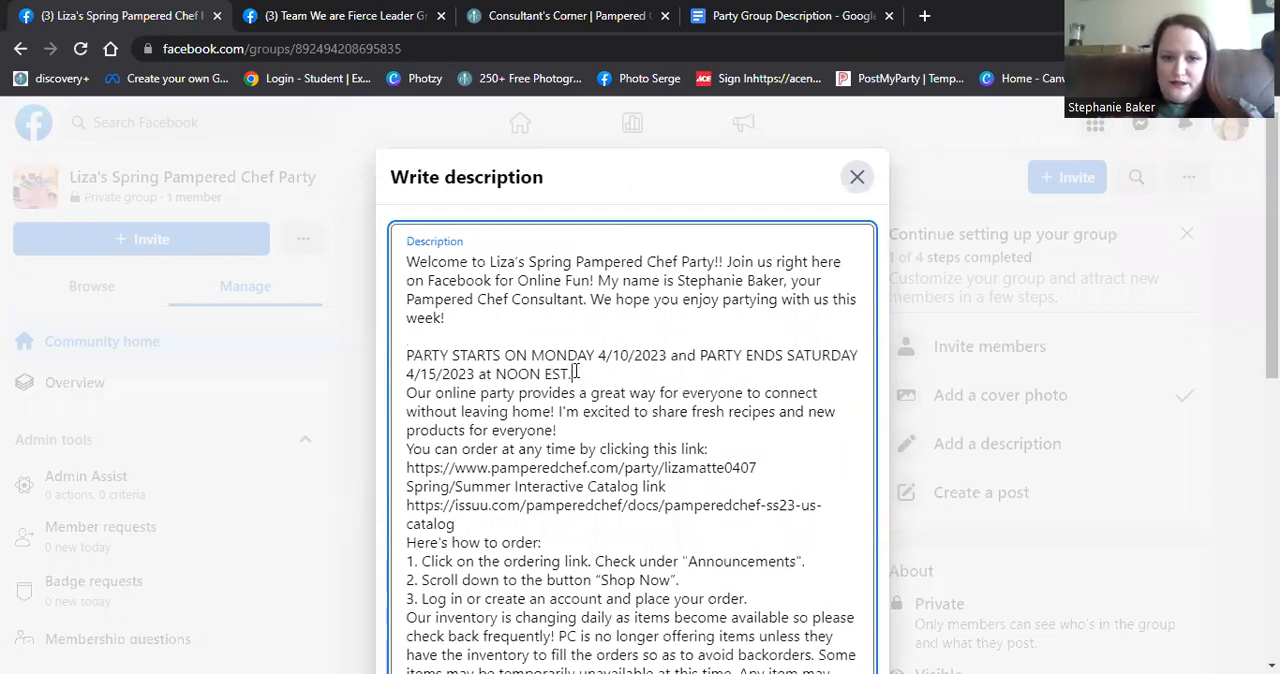
pyautogui.click(575, 373)
pyautogui.press('Return')
pyautogui.click(569, 432)
pyautogui.press('Return')
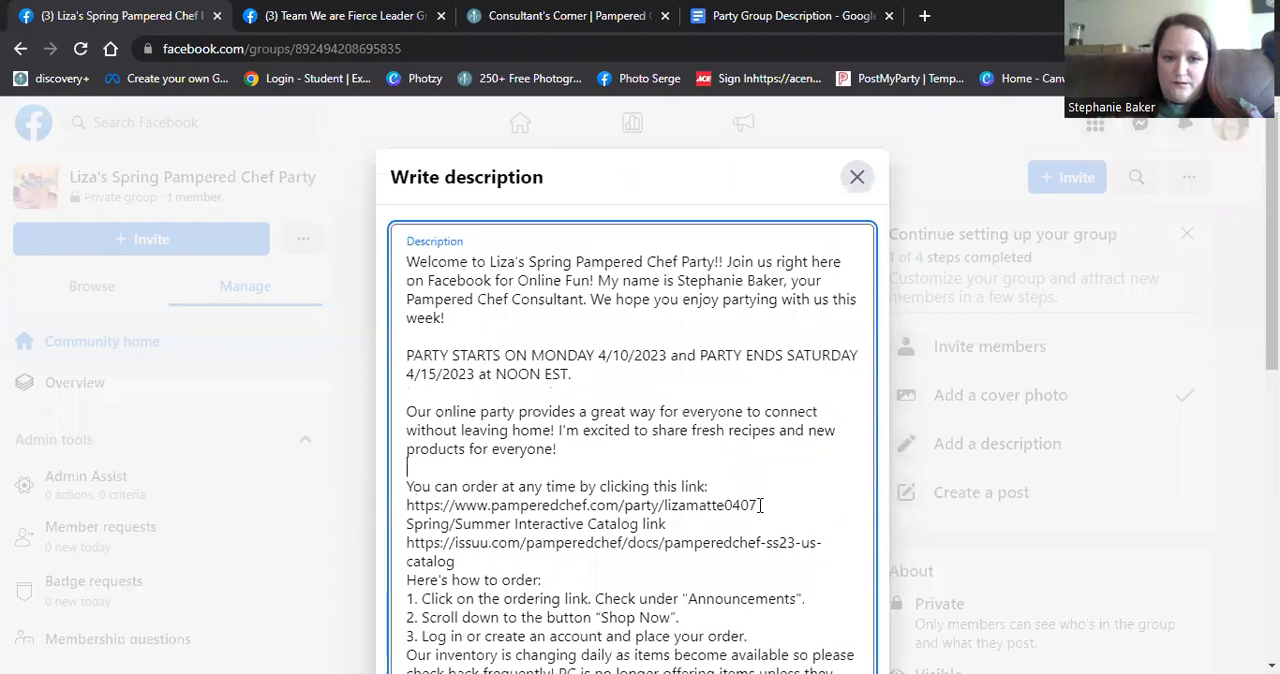
pyautogui.click(760, 505)
pyautogui.press('Return')
# - Add blank lines after the interactive catalog link, the three ordering instructions and the inventory paragraph
pyautogui.scroll(-2, 760, 505)
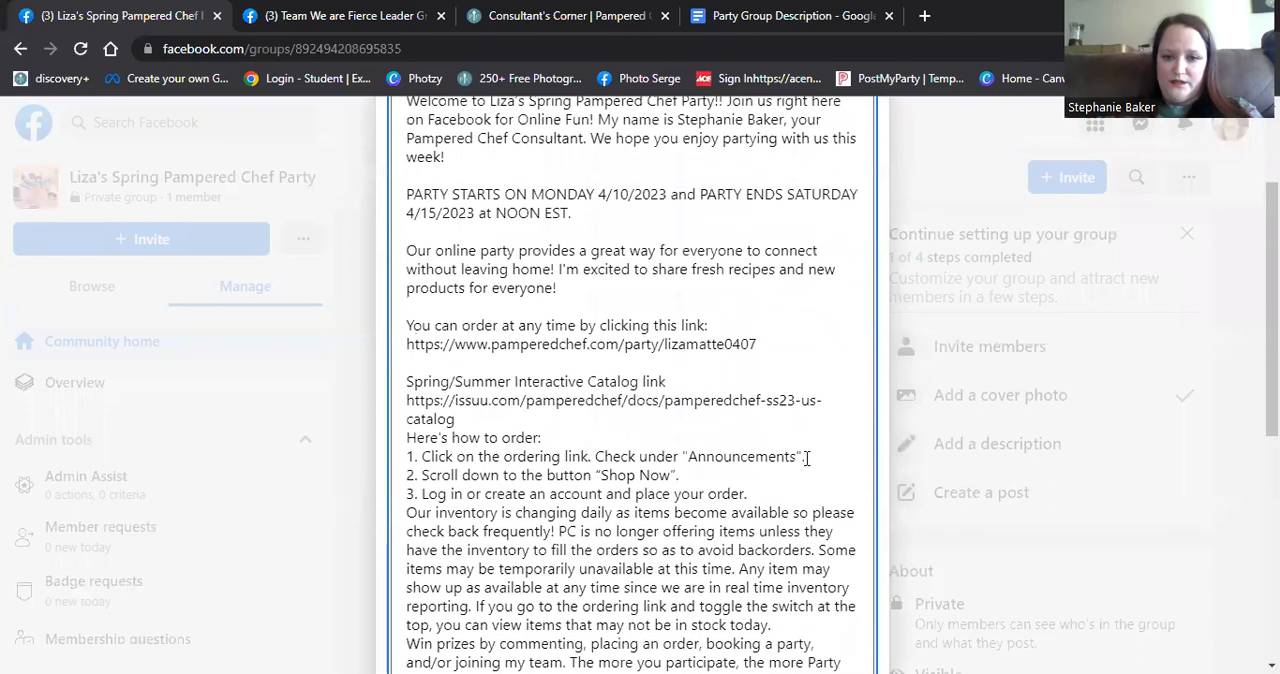
pyautogui.press('Return')
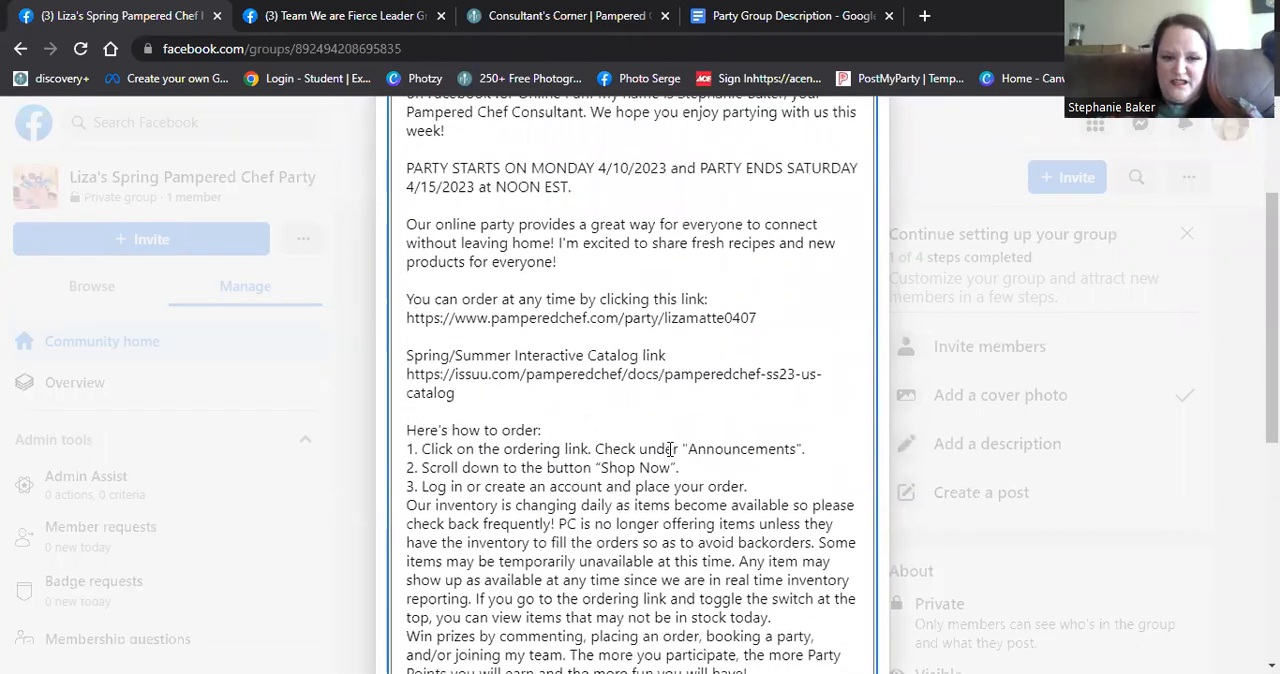
pyautogui.scroll(-1, 669, 449)
pyautogui.click(770, 395)
pyautogui.press('Return')
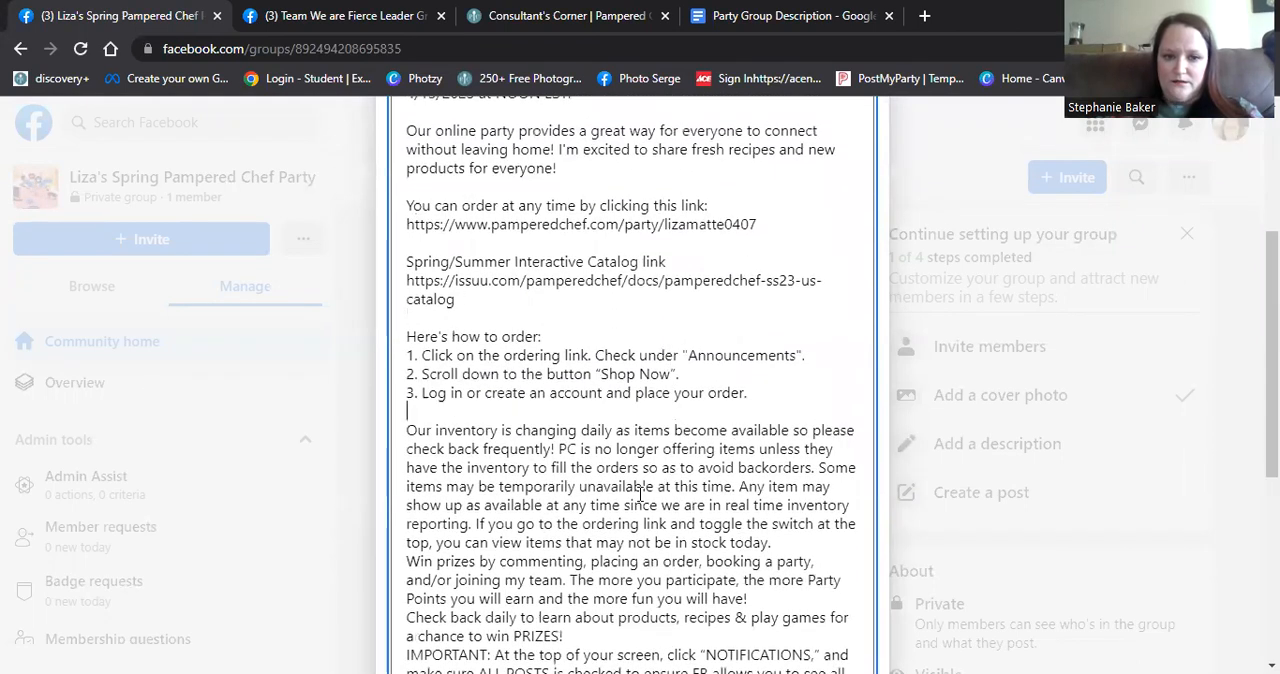
pyautogui.click(784, 543)
pyautogui.press('Return')
# - Separate the IMPORTANT notice, the DirectShip paragraph and the help paragraph with blank lines, and save the group description
pyautogui.scroll(-2, 605, 466)
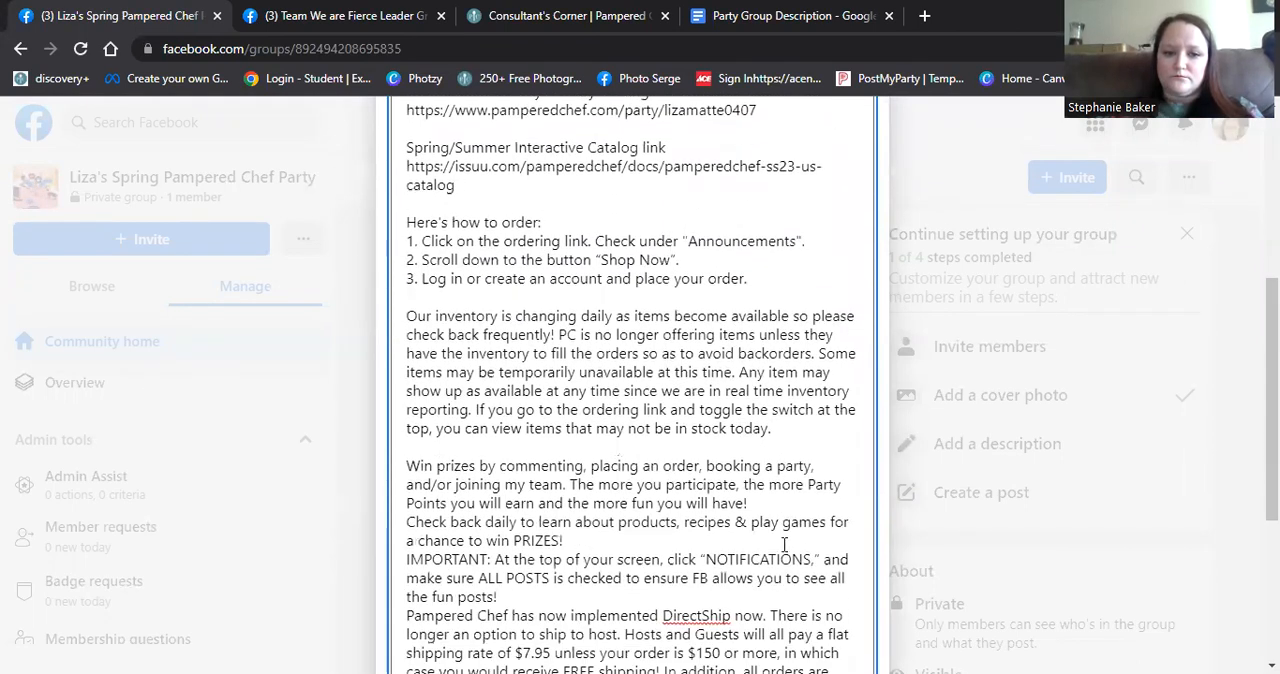
pyautogui.click(591, 466)
pyautogui.press('Return')
pyautogui.click(500, 449)
pyautogui.press('Return')
pyautogui.scroll(-3, 640, 440)
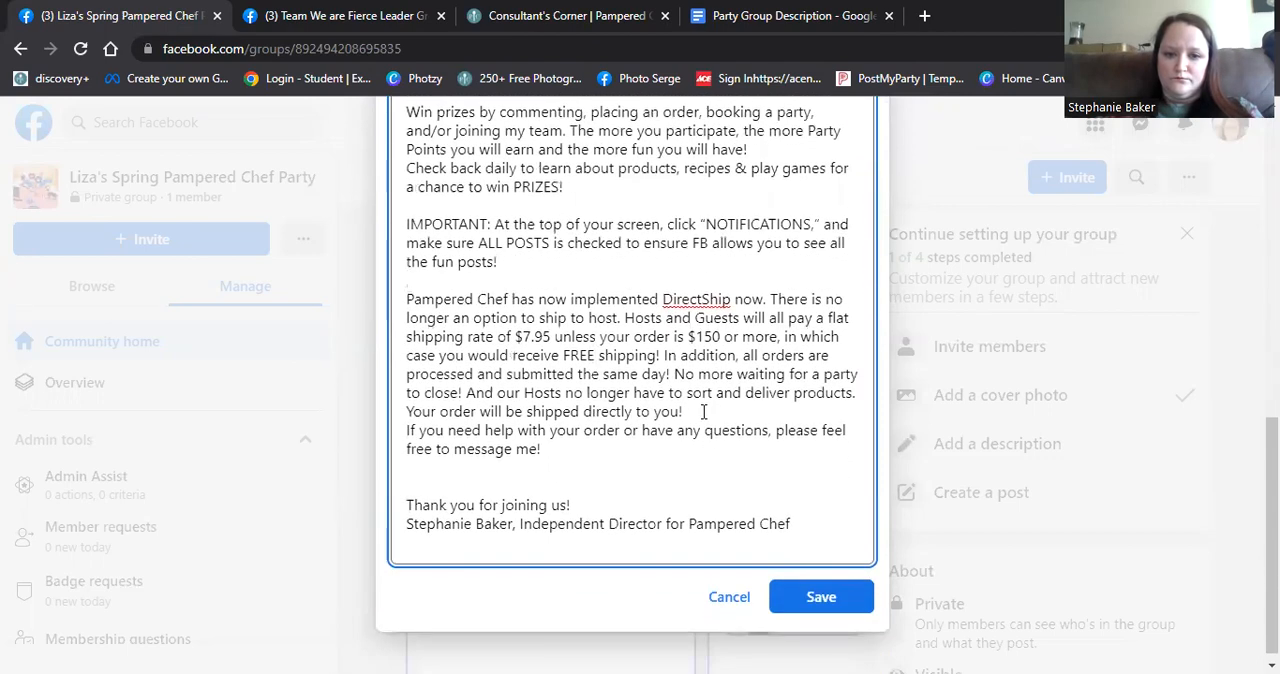
pyautogui.click(703, 411)
pyautogui.press('Return')
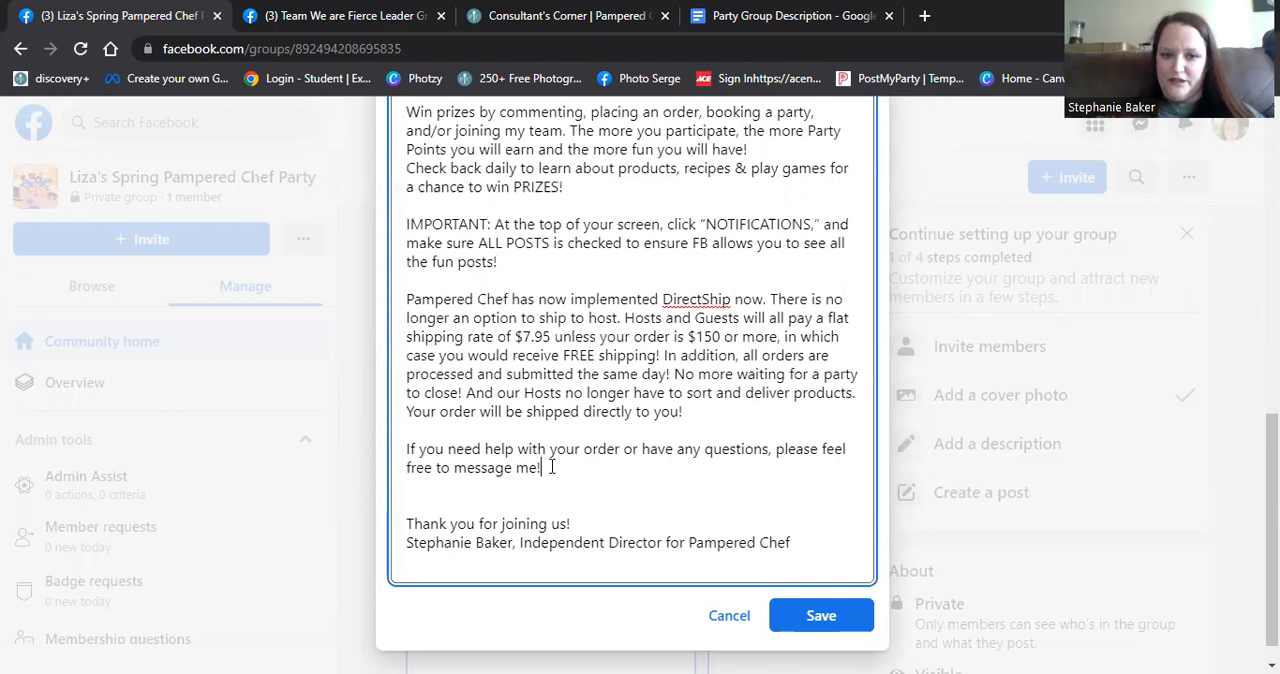
pyautogui.click(833, 619)
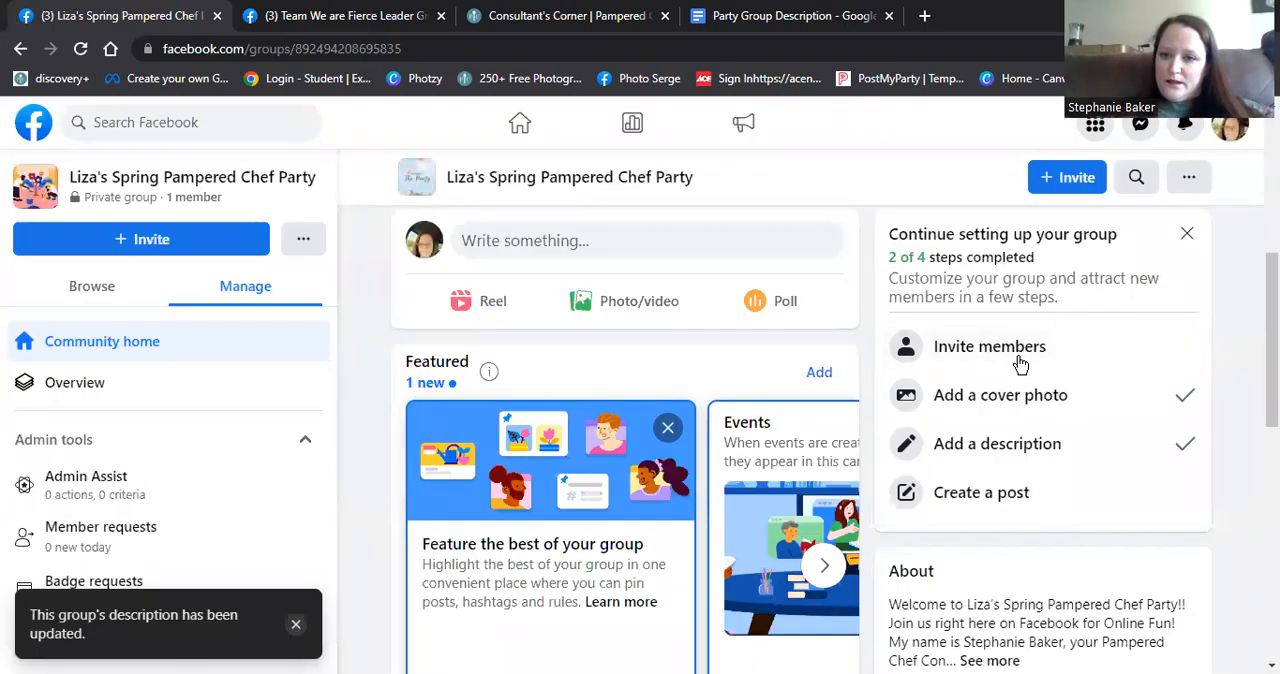
# - Dismiss the group setup checklist and expand the full description in the group's About section
pyautogui.click(1186, 237)
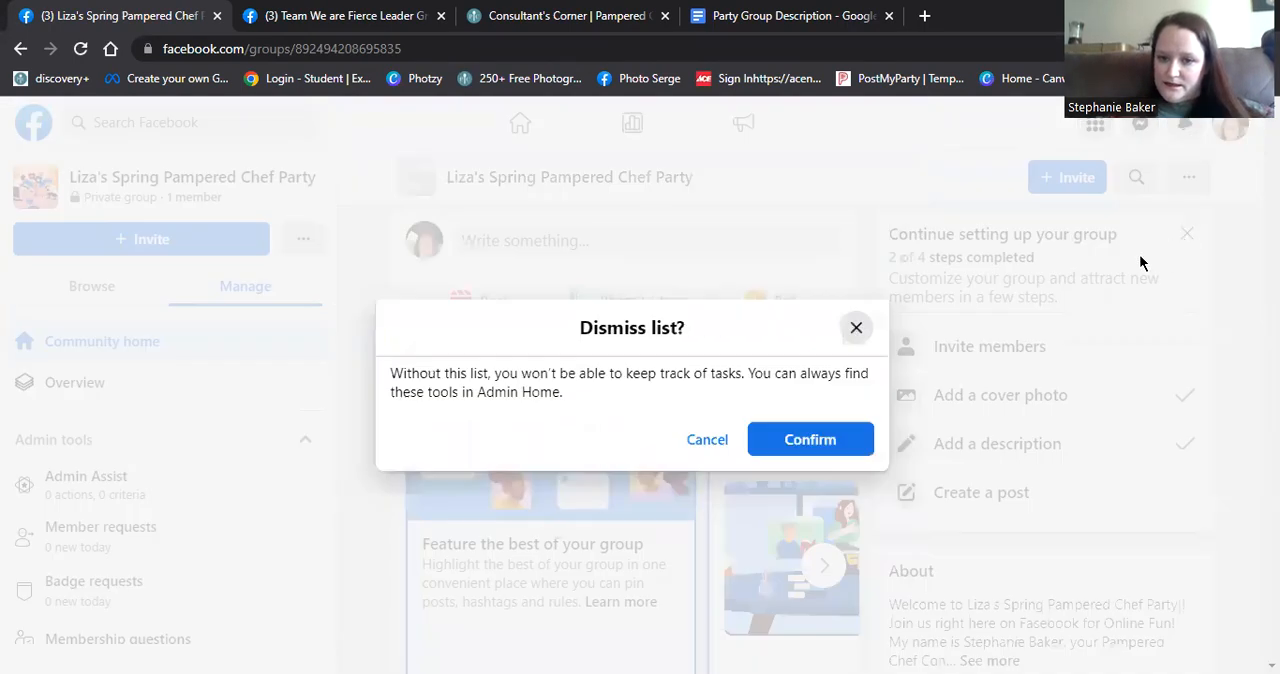
pyautogui.click(814, 439)
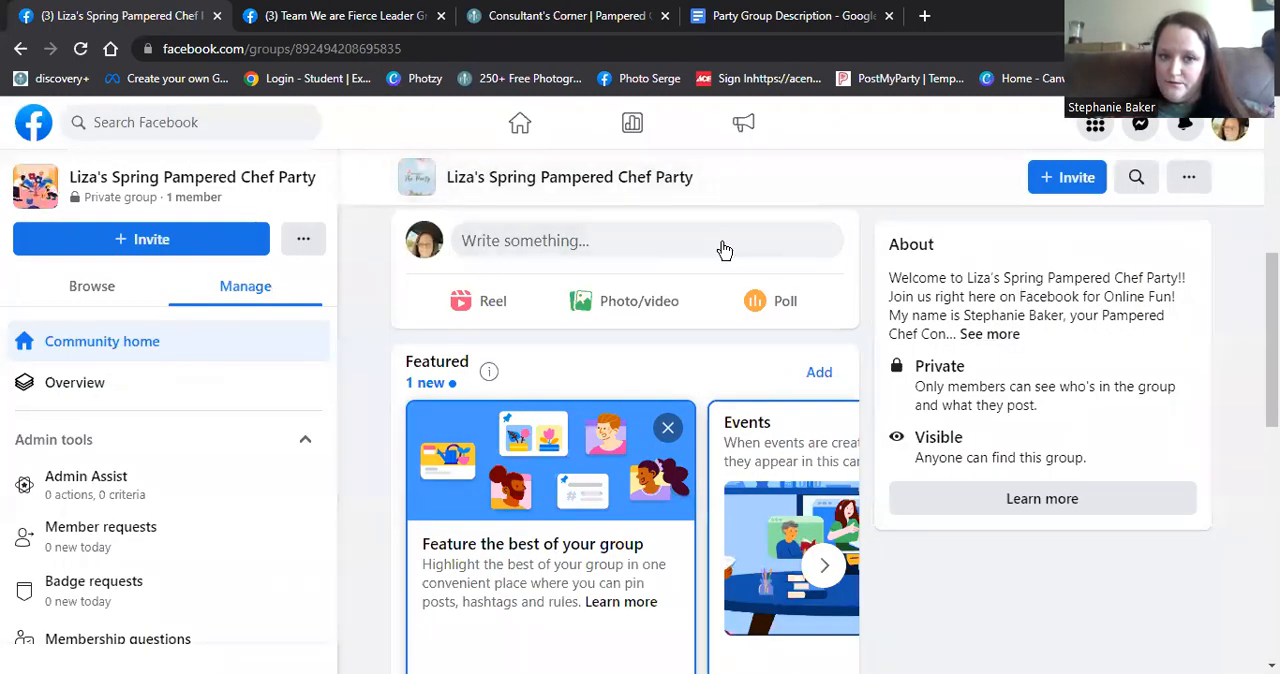
pyautogui.click(988, 335)
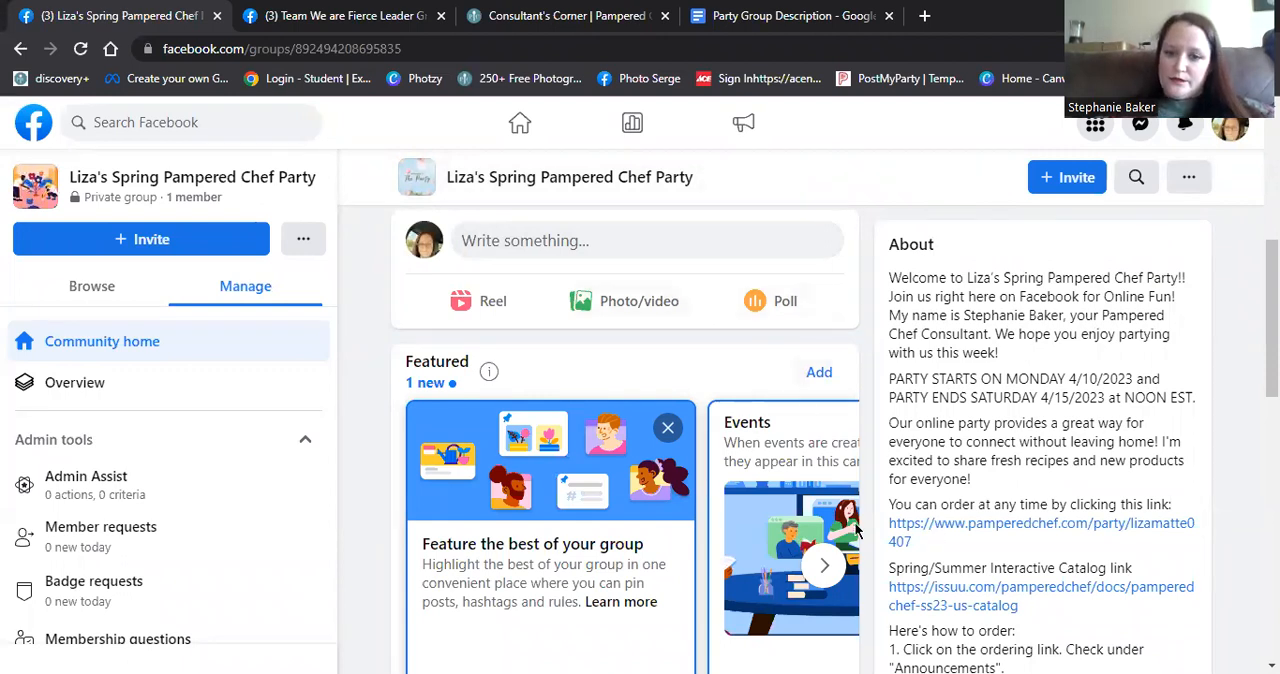
# - Copy the party ordering link from the group's About description
pyautogui.moveTo(913, 545); pyautogui.dragTo(889, 530)
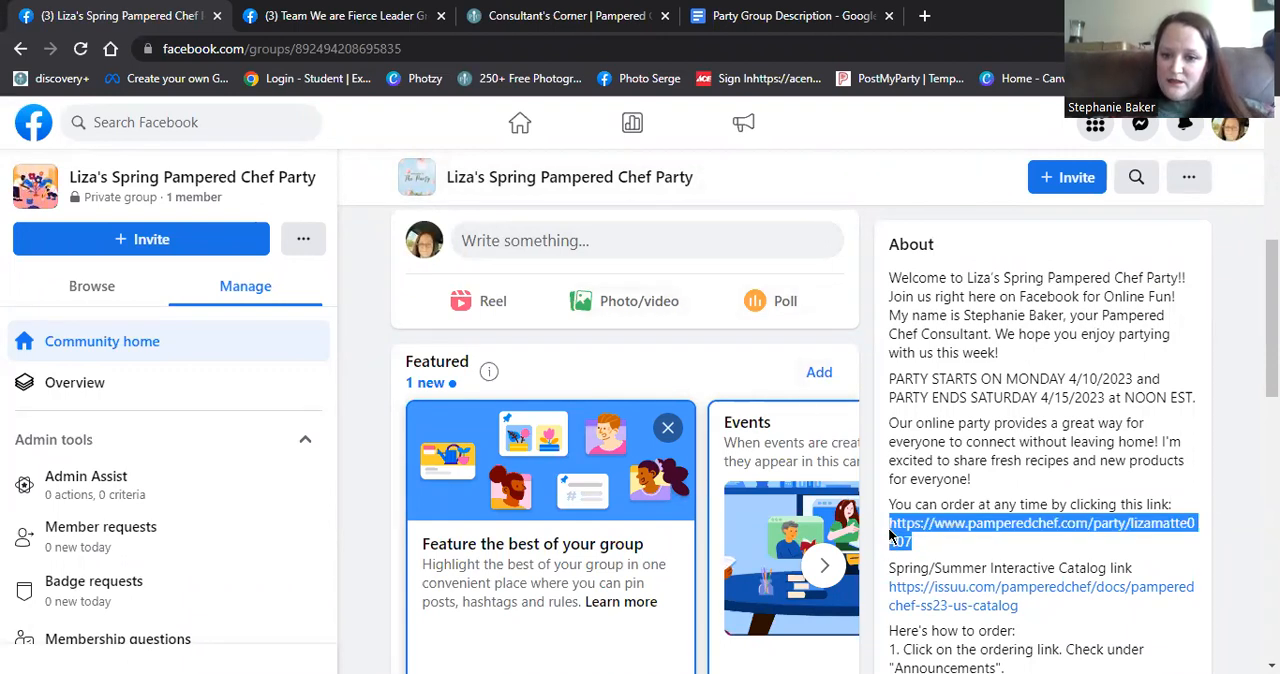
pyautogui.rightClick(907, 537)
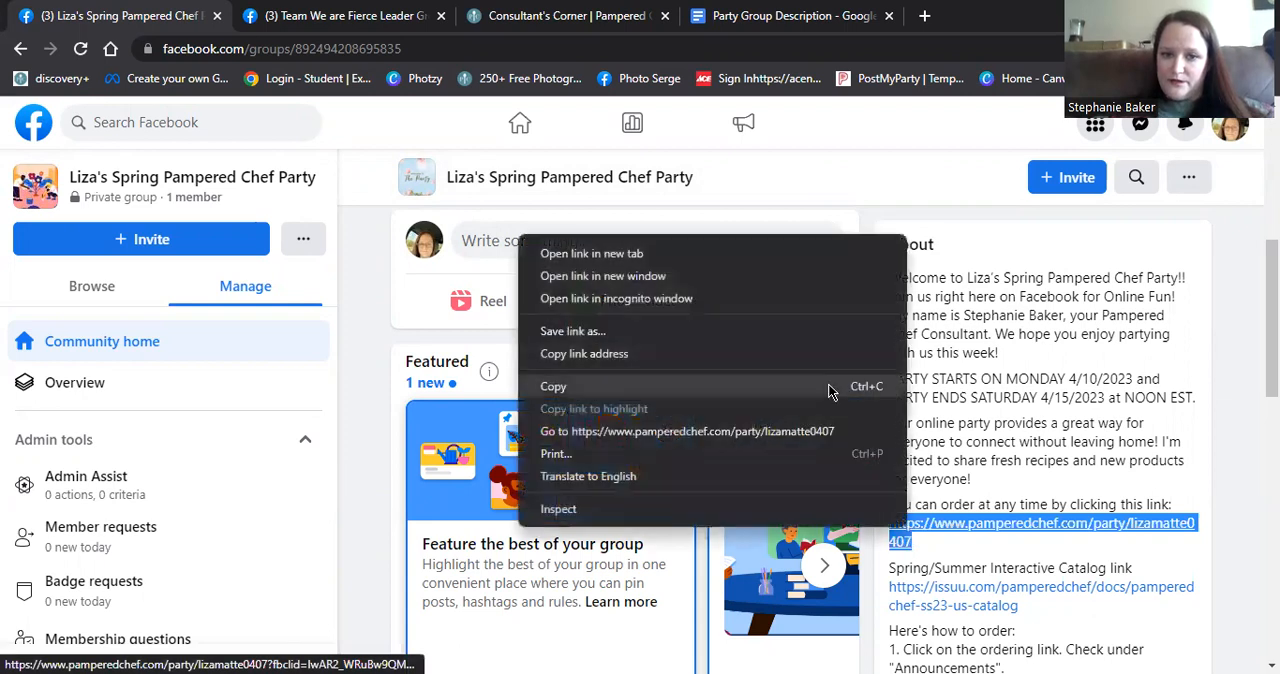
pyautogui.click(780, 393)
# - Publish a group post with the host's first name and "Shopping Link!!" followed by the copied ordering link
pyautogui.click(515, 241)
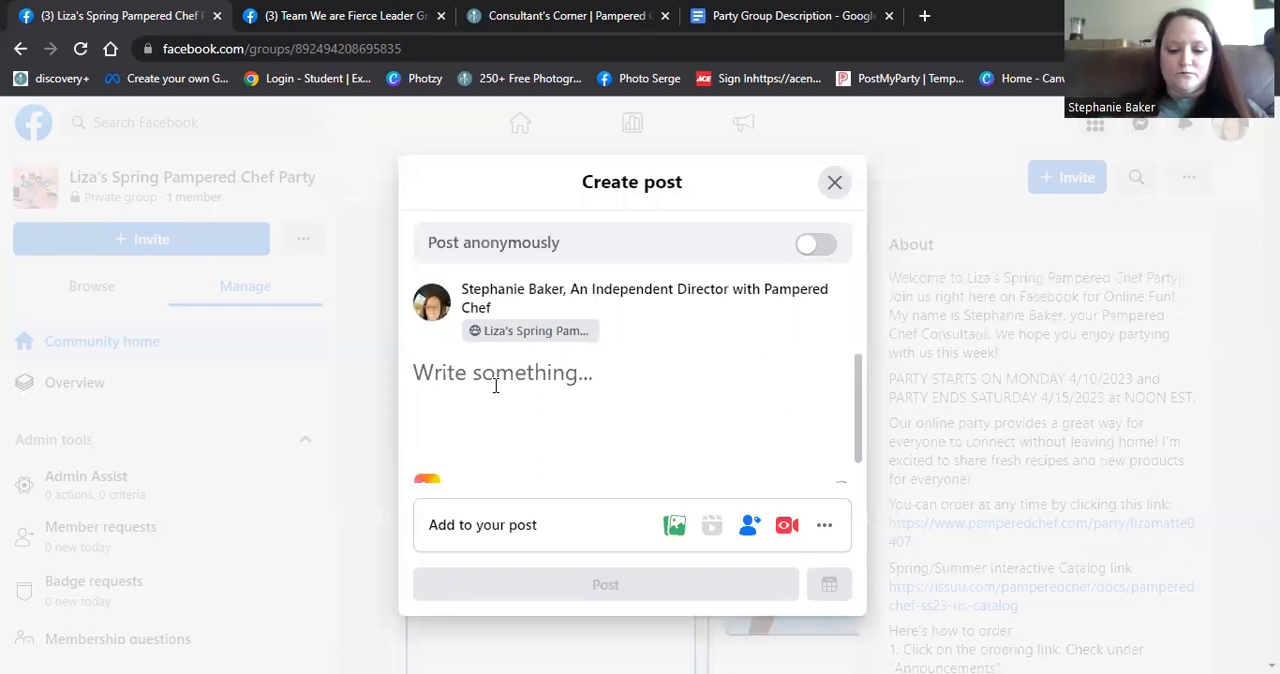
pyautogui.write("Liza's Sho")
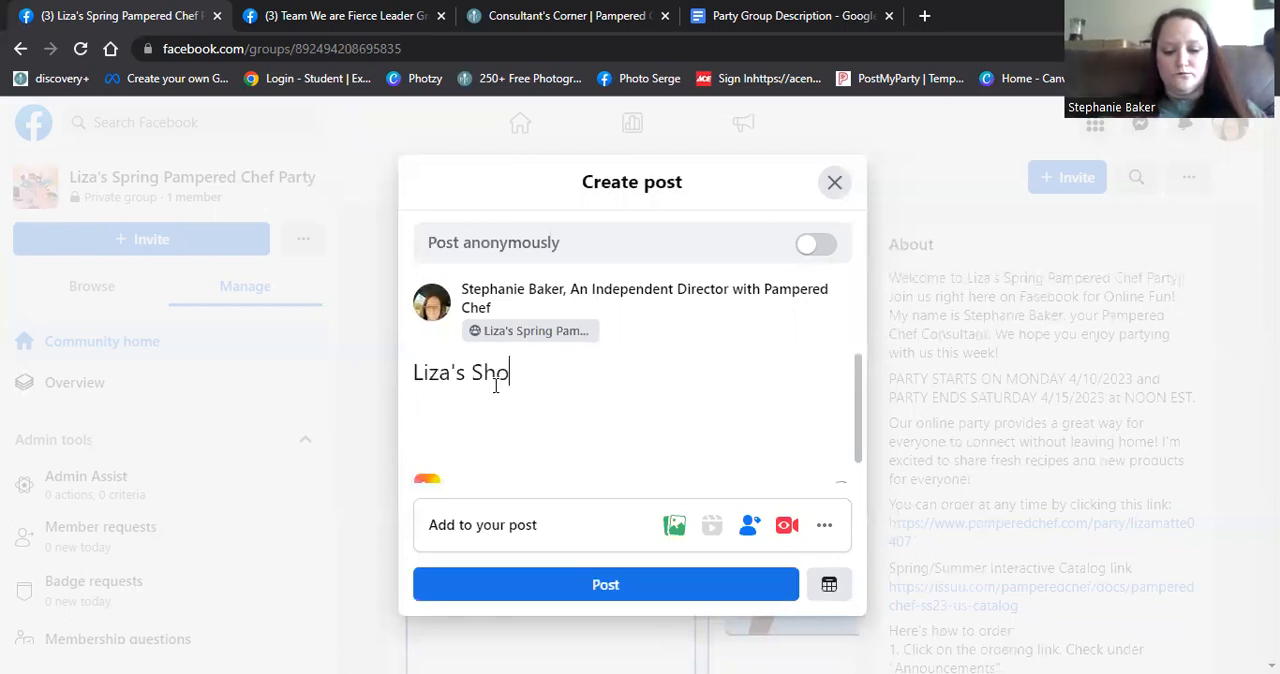
pyautogui.write('pping Link!!')
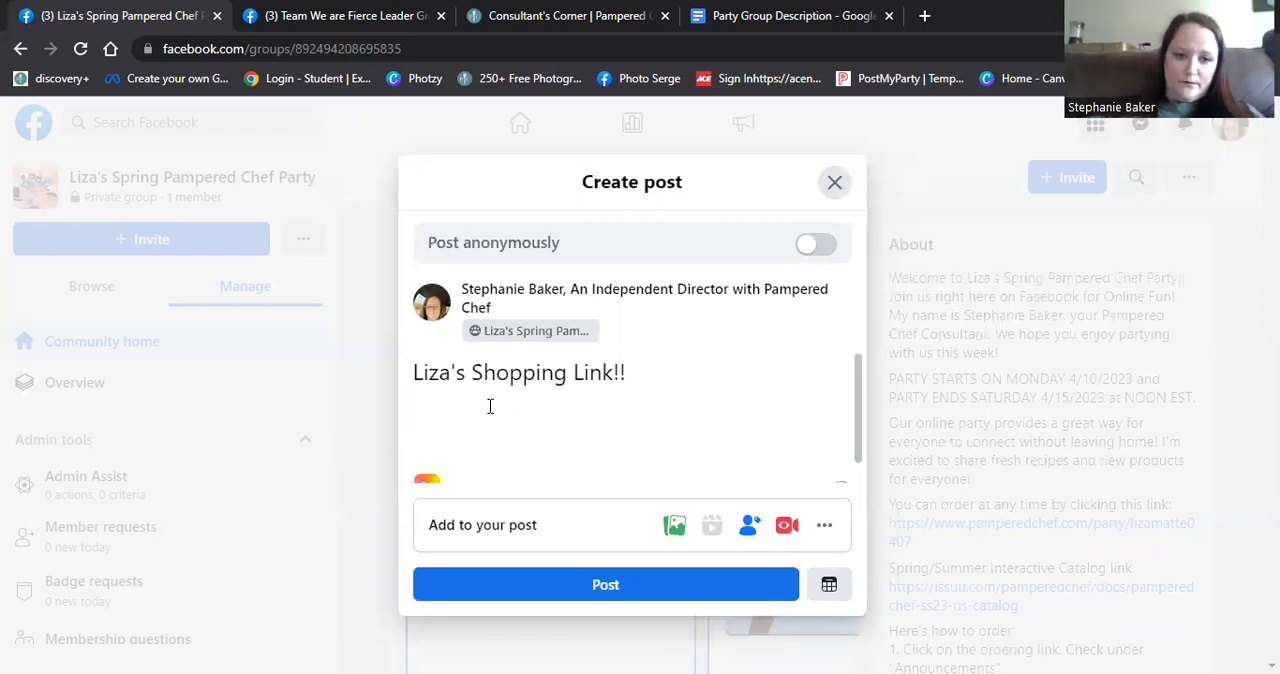
pyautogui.rightClick(428, 404)
pyautogui.click(491, 256)
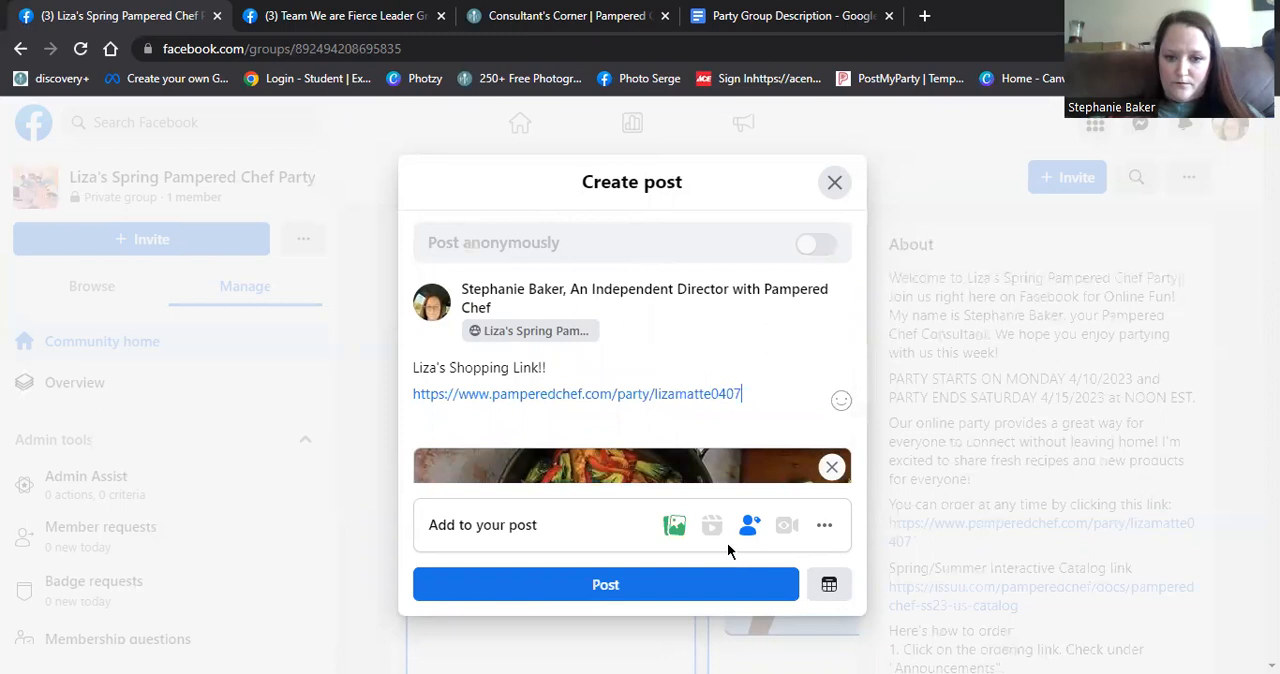
pyautogui.click(677, 588)
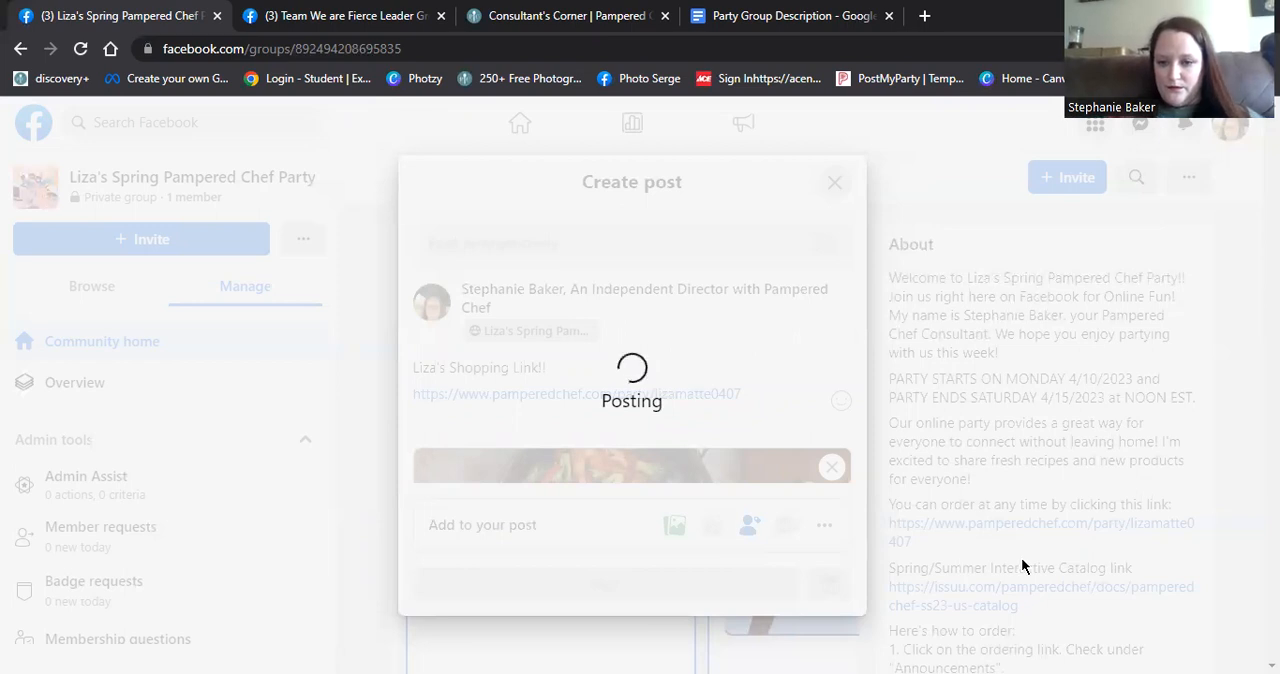
# - Copy the "Spring/Summer Interactive Catalog link" line with its URL from the About description and publish it as a new group post
pyautogui.moveTo(1020, 614); pyautogui.dragTo(889, 568)
pyautogui.rightClick(890, 568)
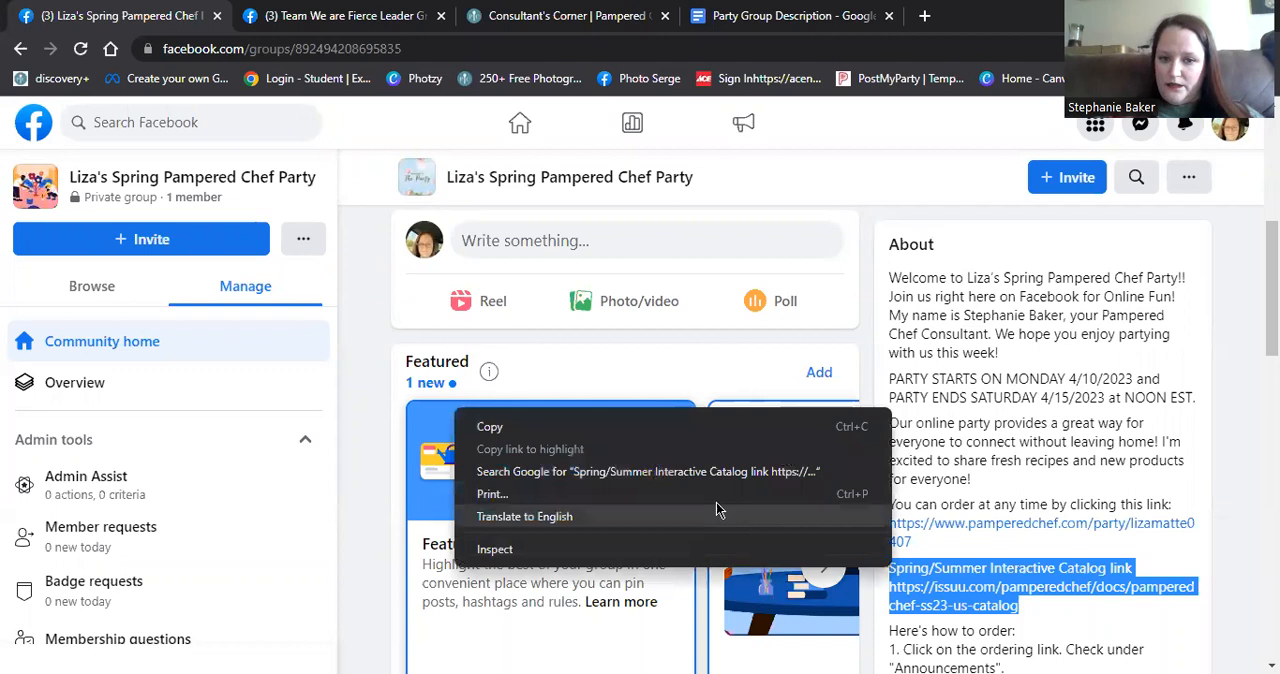
pyautogui.click(652, 430)
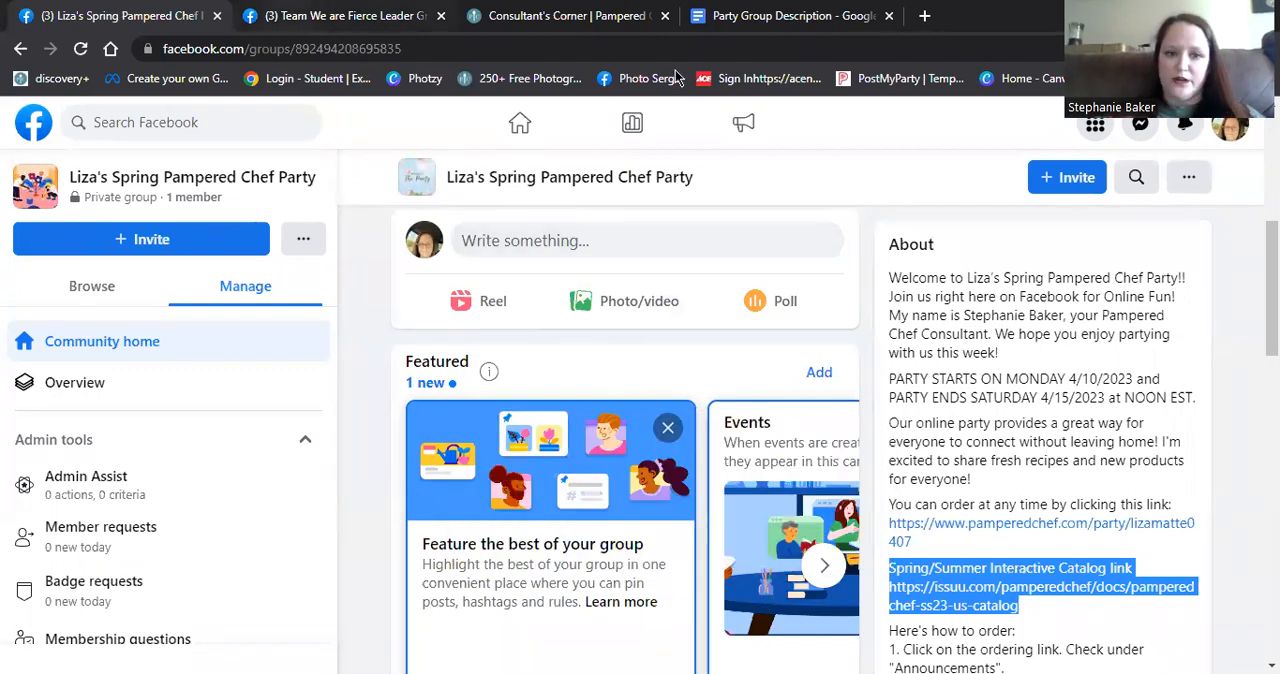
pyautogui.click(548, 242)
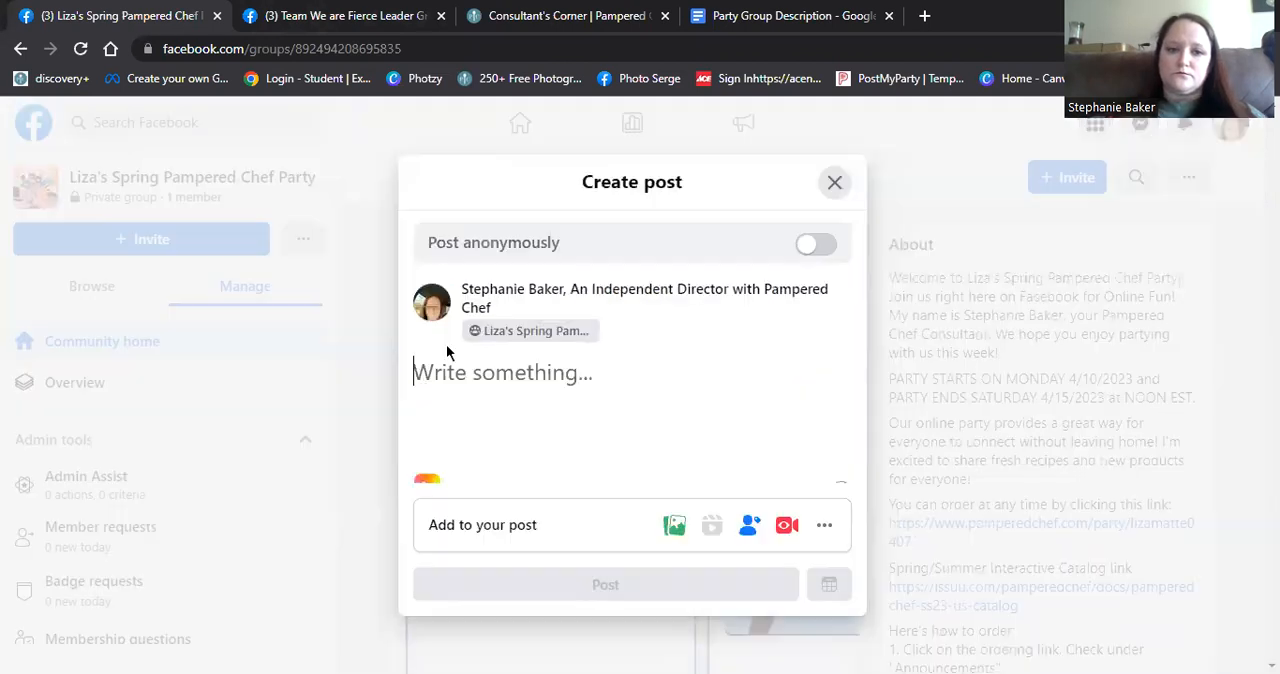
pyautogui.rightClick(446, 358)
pyautogui.click(478, 228)
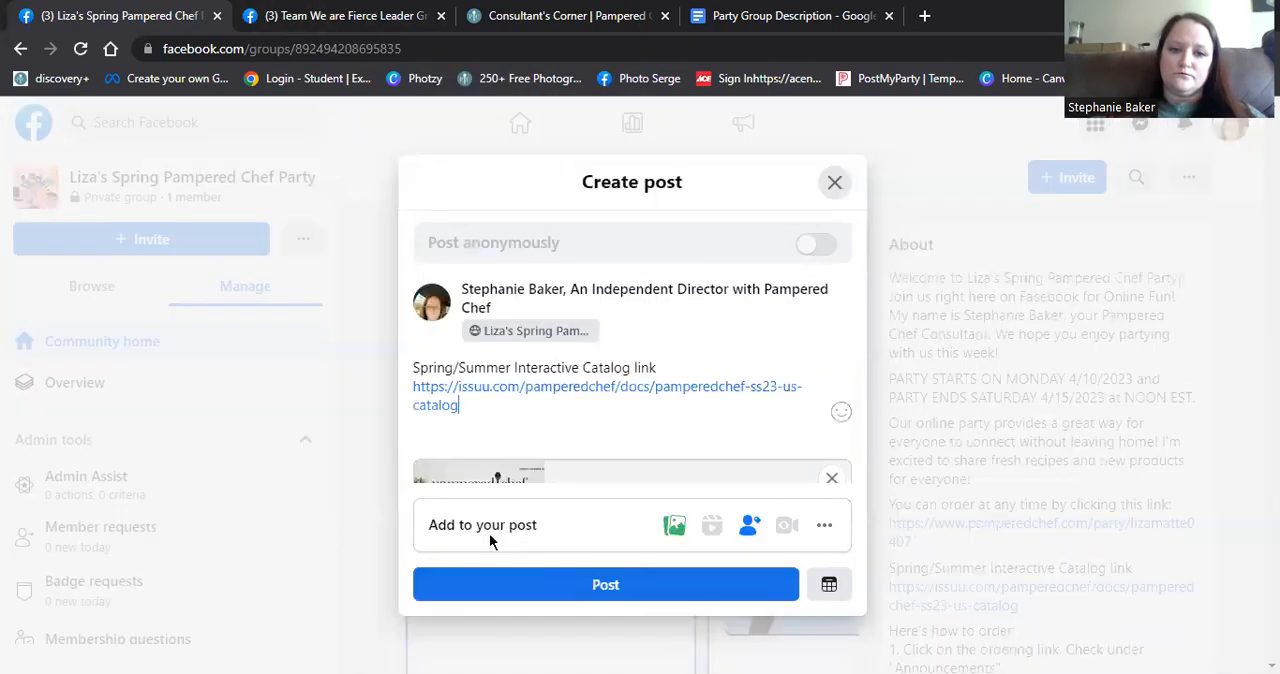
pyautogui.click(527, 590)
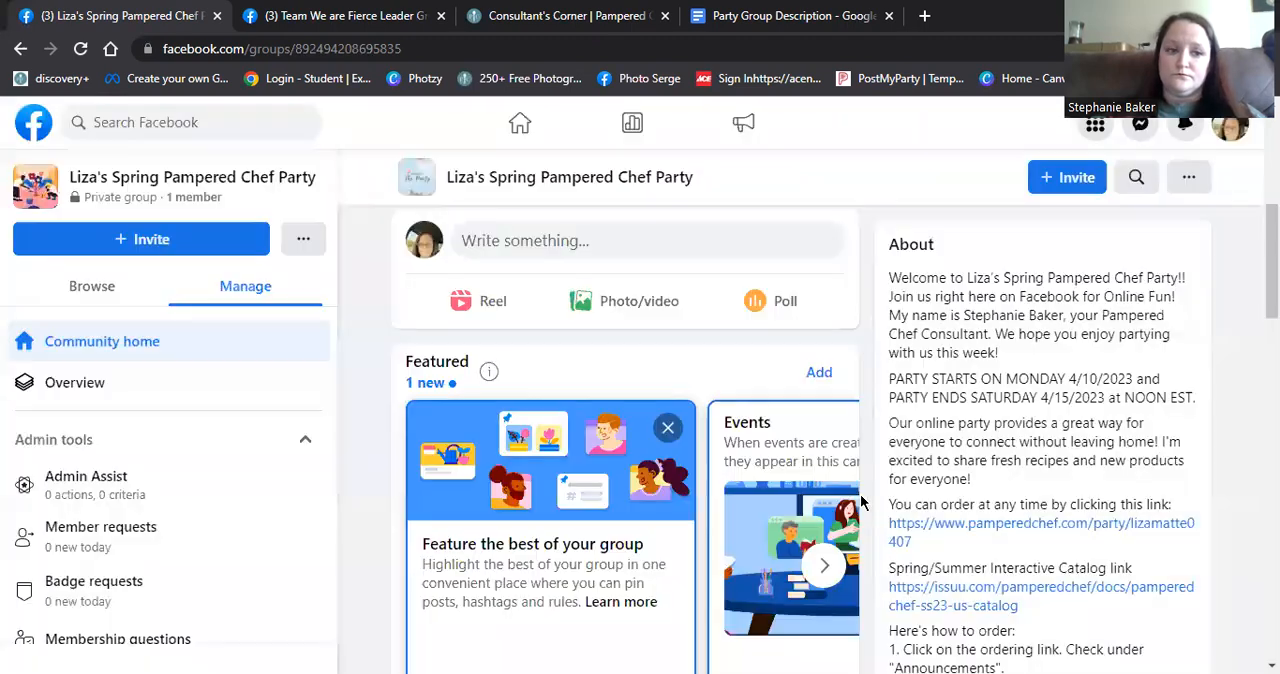
# - Pin the interactive catalog post and the shopping link post to the group's Featured section
pyautogui.scroll(-5, 610, 455)
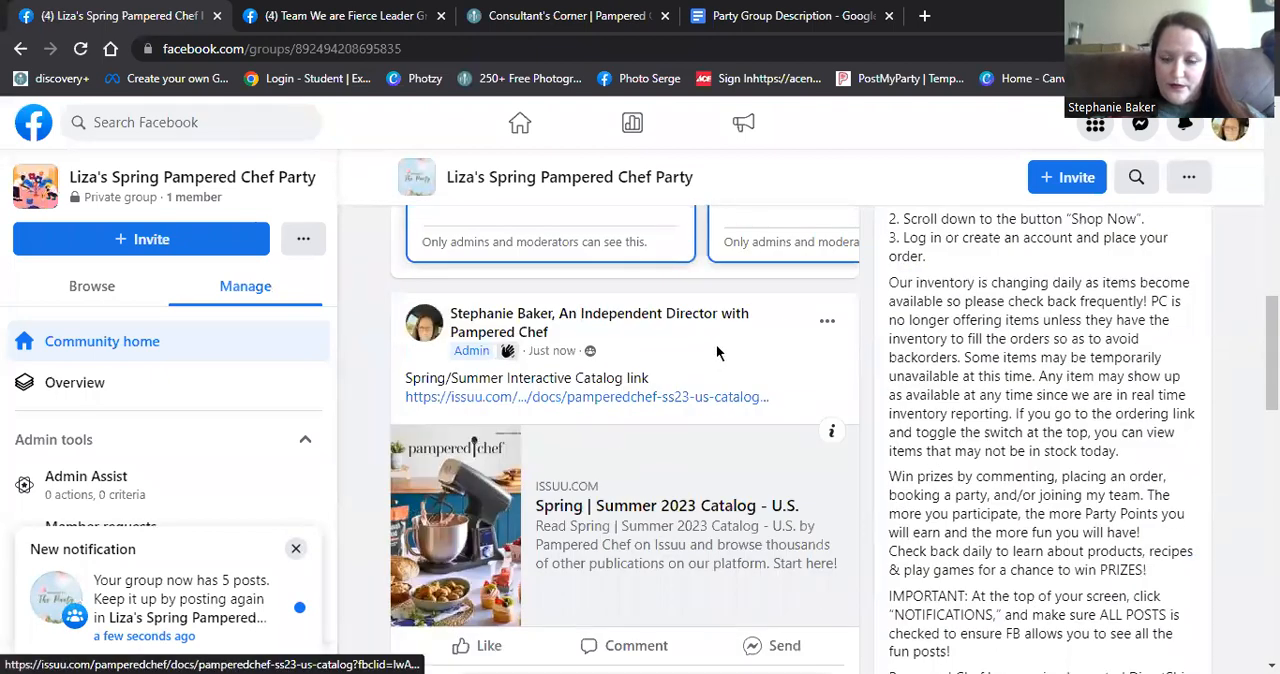
pyautogui.click(827, 322)
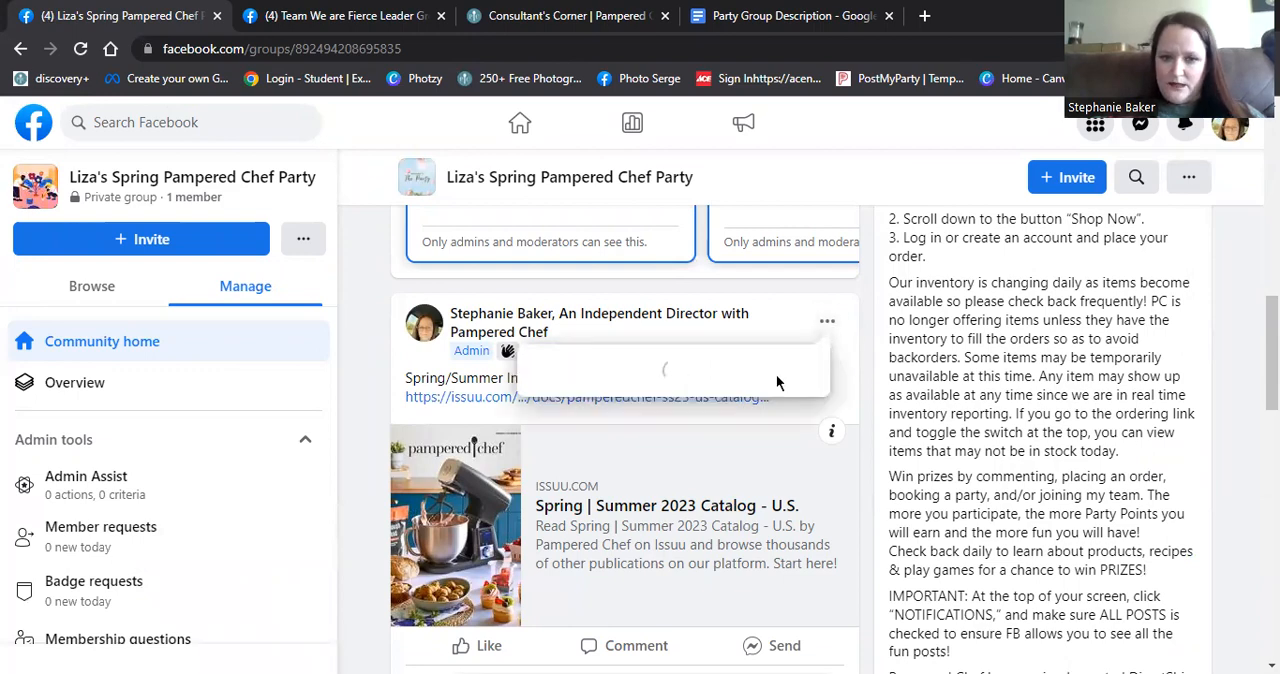
pyautogui.click(636, 370)
pyautogui.scroll(-4, 640, 380)
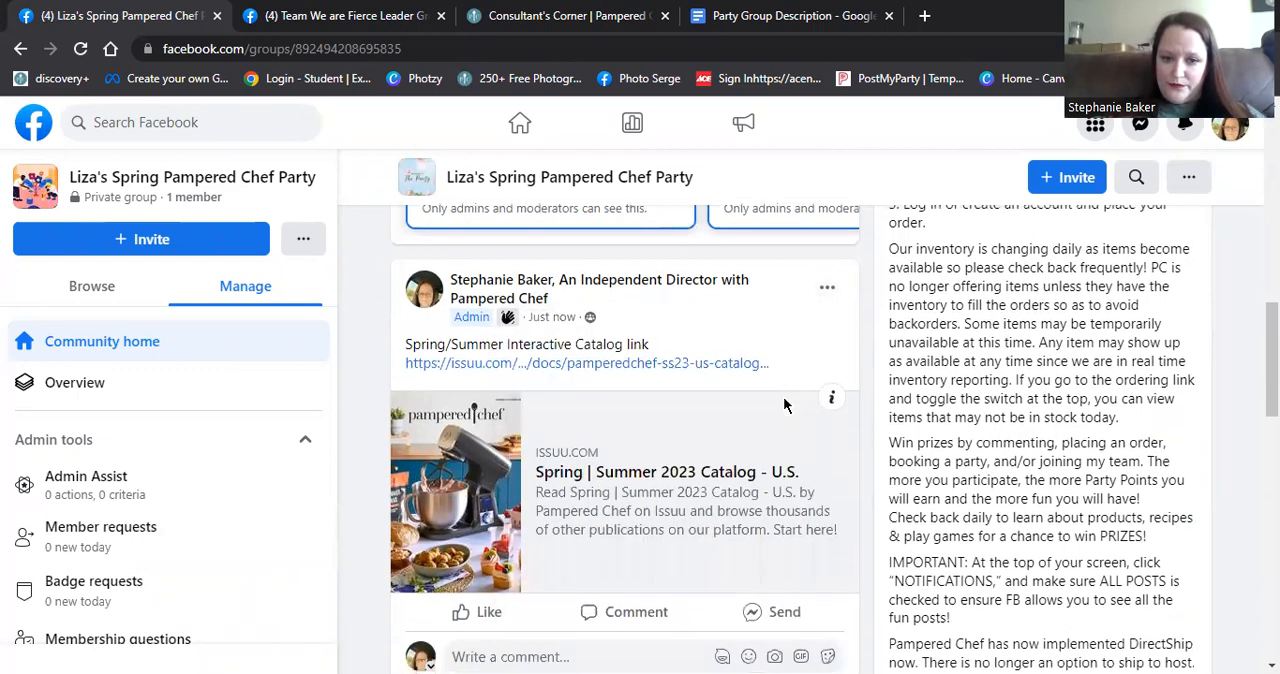
pyautogui.scroll(-1, 773, 400)
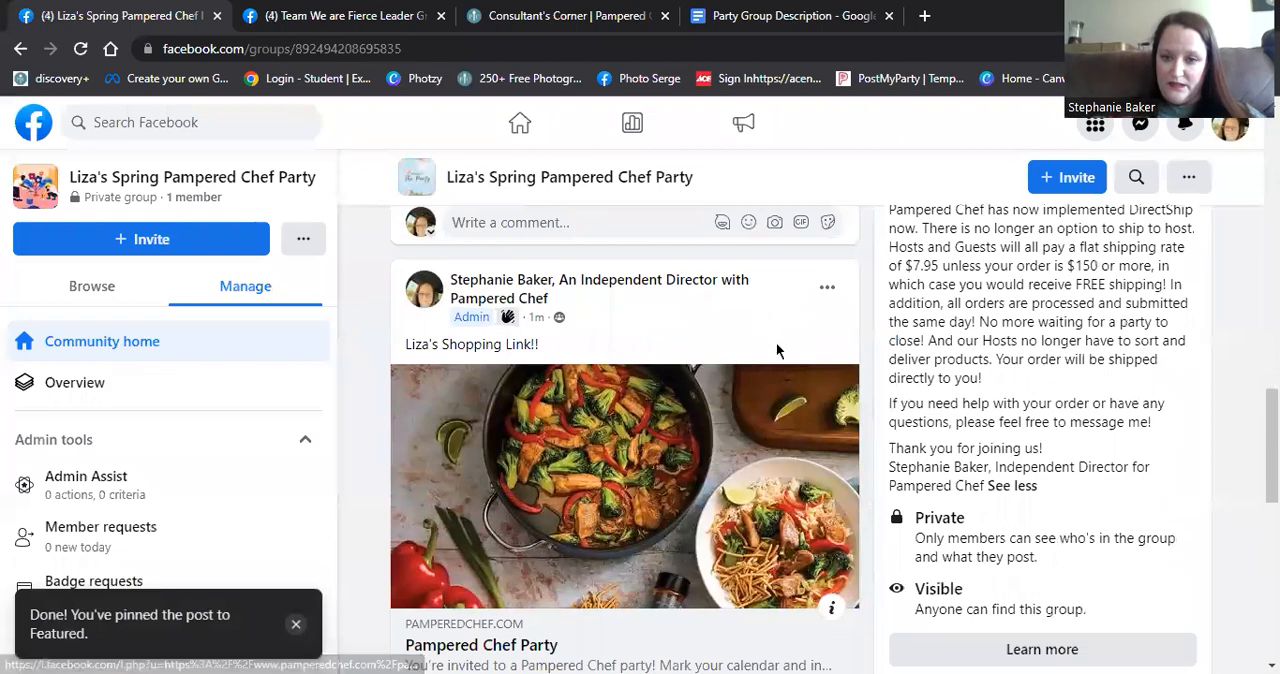
pyautogui.click(827, 293)
pyautogui.click(665, 333)
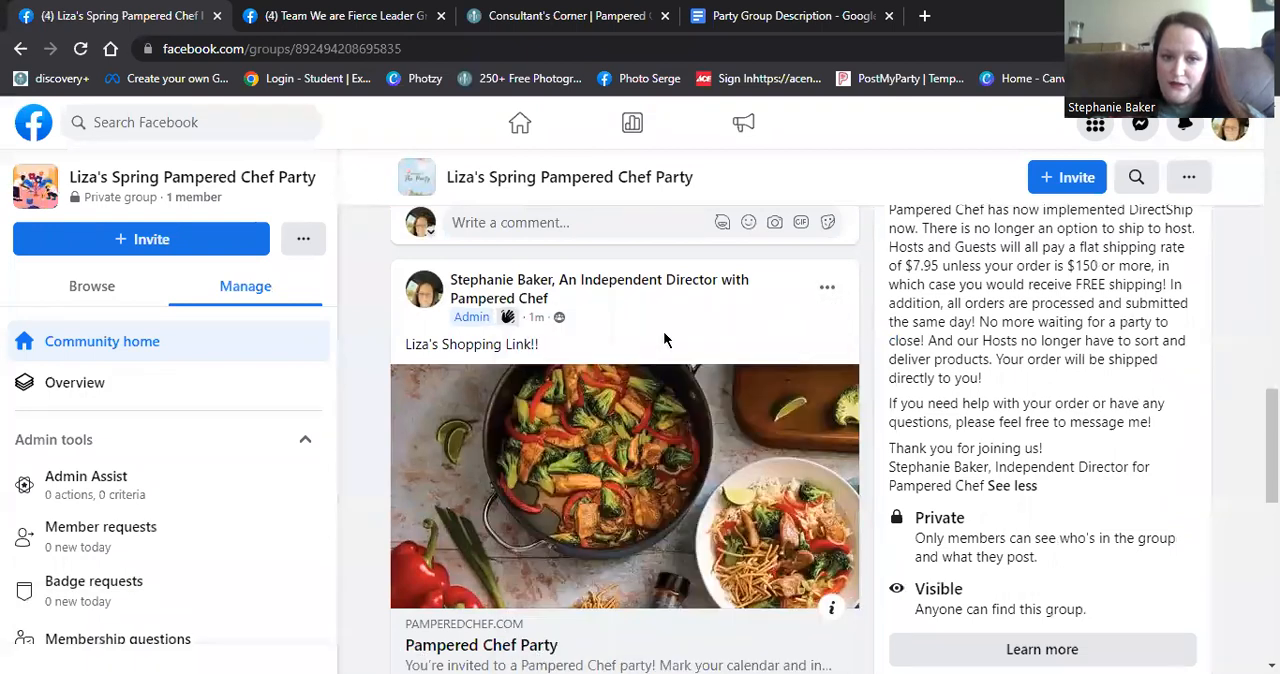
# - Review the pinned shopping link and catalog posts in the Featured section and return to the group's cover photo
pyautogui.scroll(8, 789, 402)
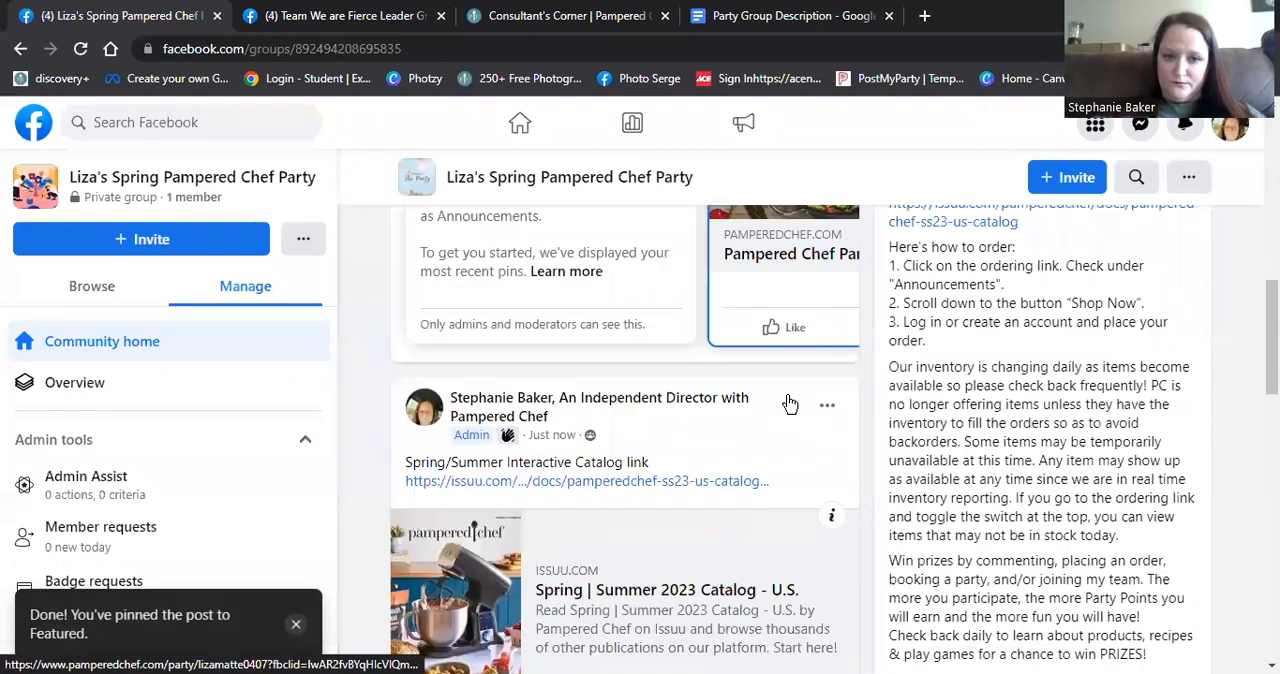
pyautogui.scroll(1, 767, 487)
pyautogui.click(826, 474)
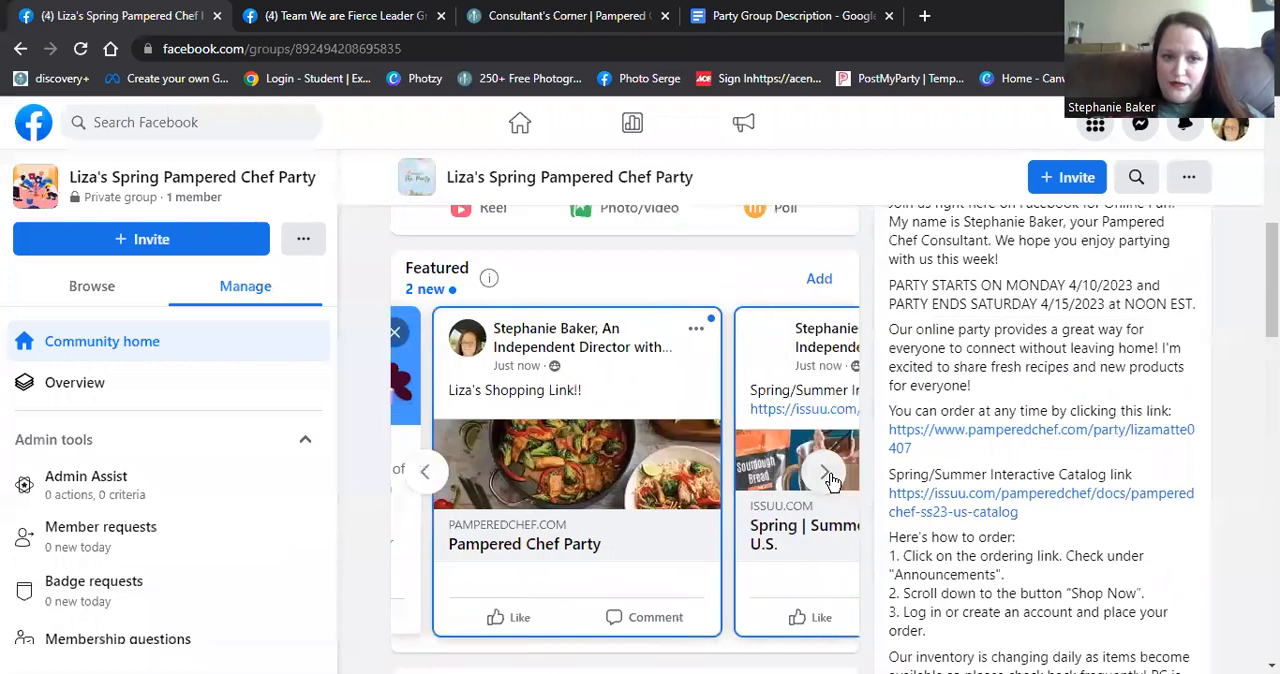
pyautogui.click(828, 476)
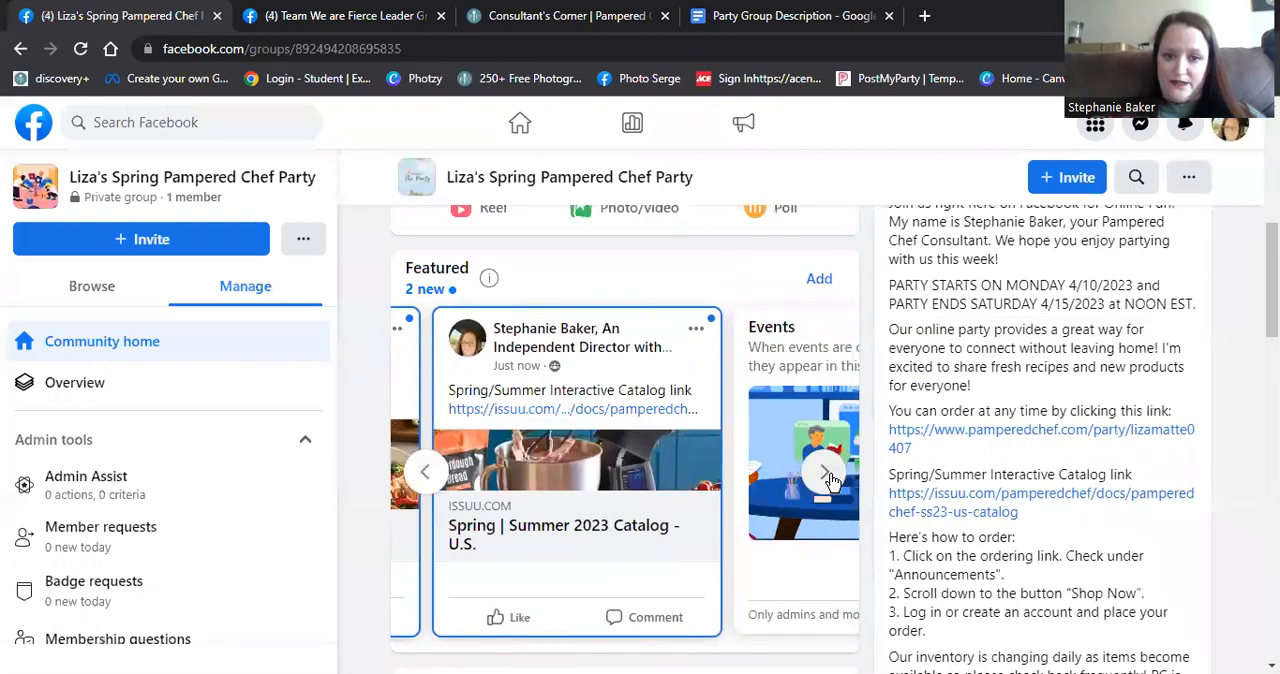
pyautogui.click(432, 478)
pyautogui.click(432, 478)
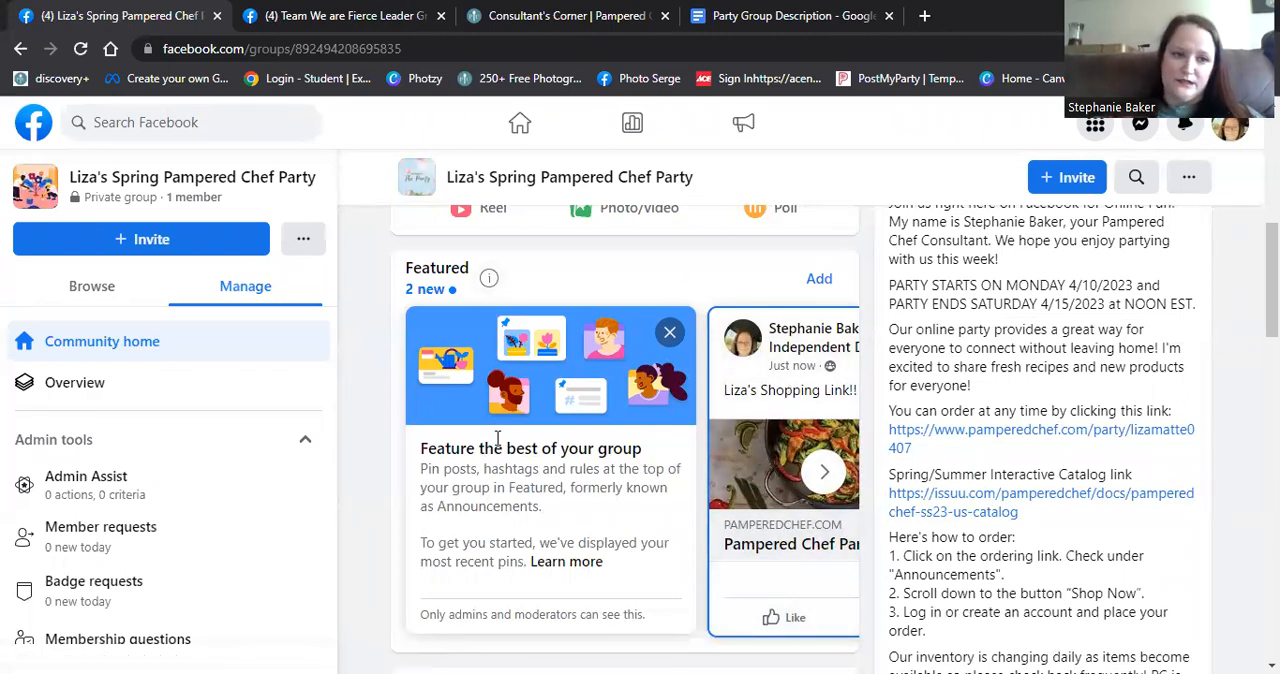
pyautogui.scroll(5, 497, 440)
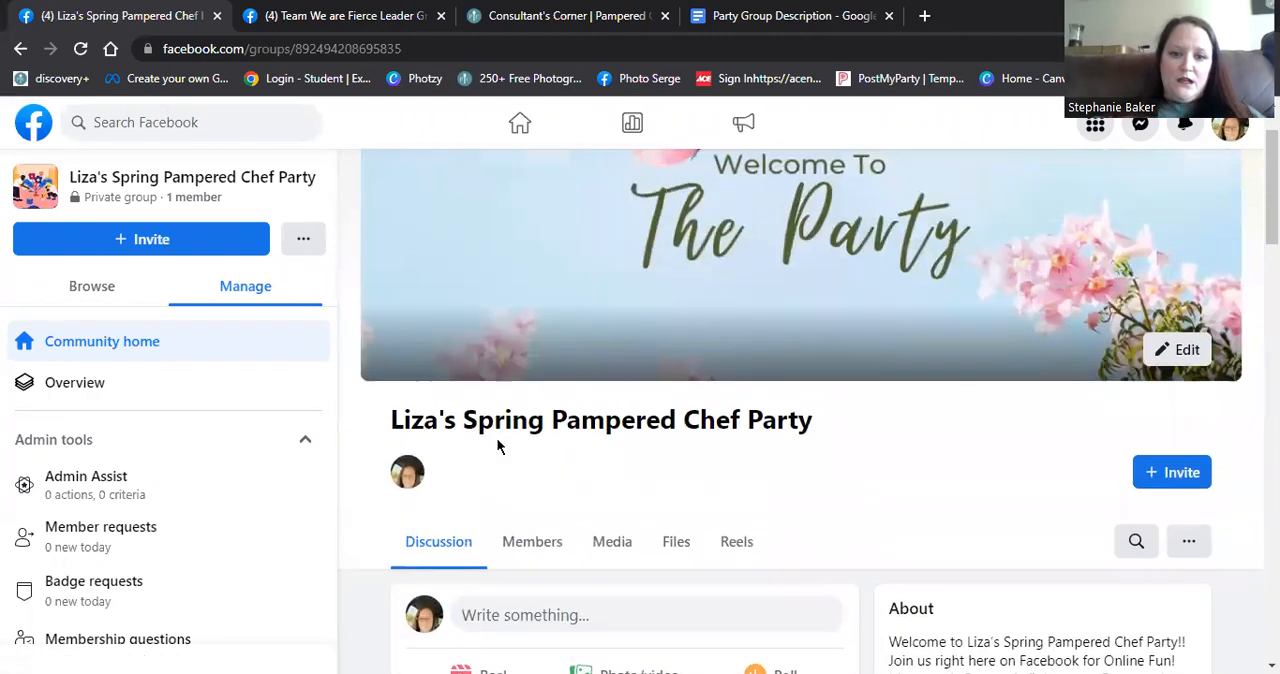
# - Switch from the business Page to the personal profile and request to join the party group
pyautogui.scroll(2, 500, 447)
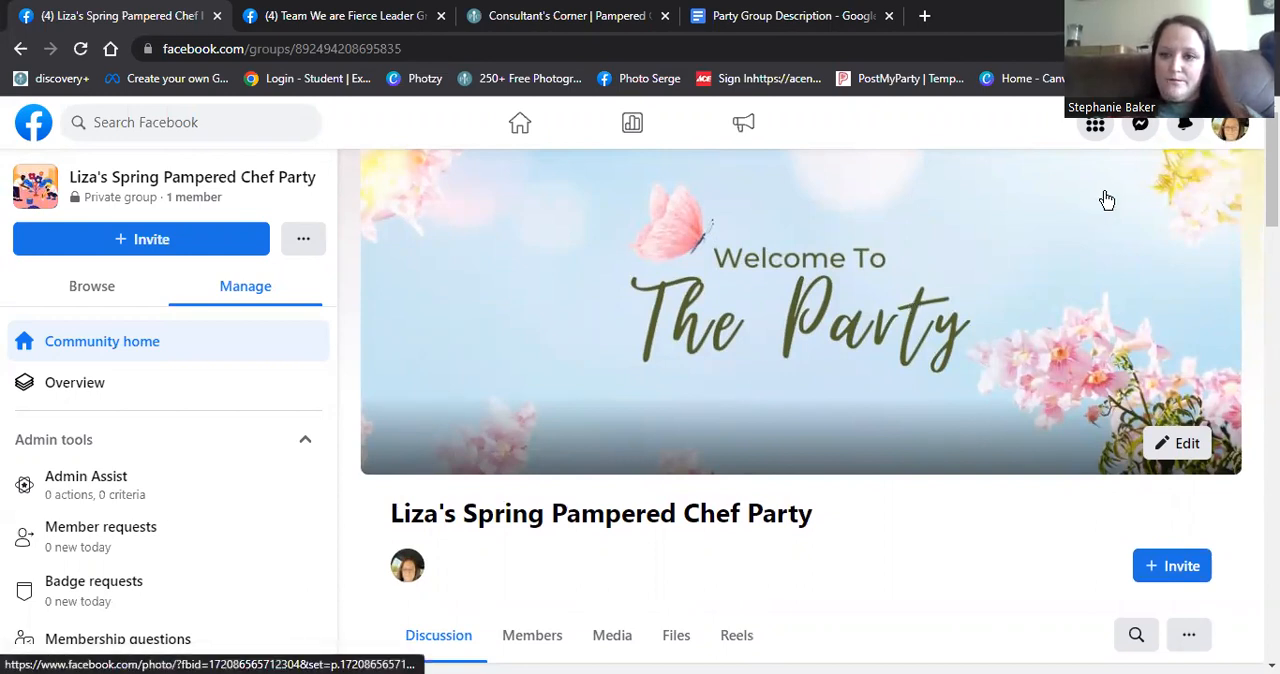
pyautogui.click(1230, 126)
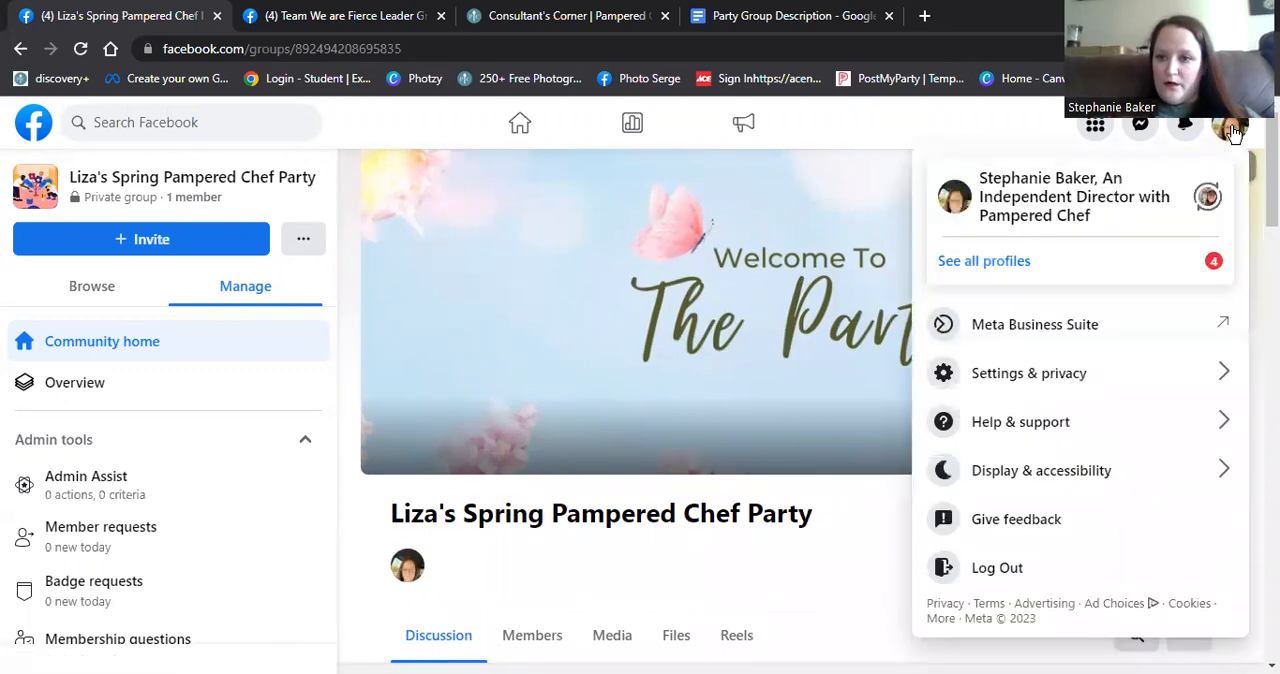
pyautogui.click(1207, 199)
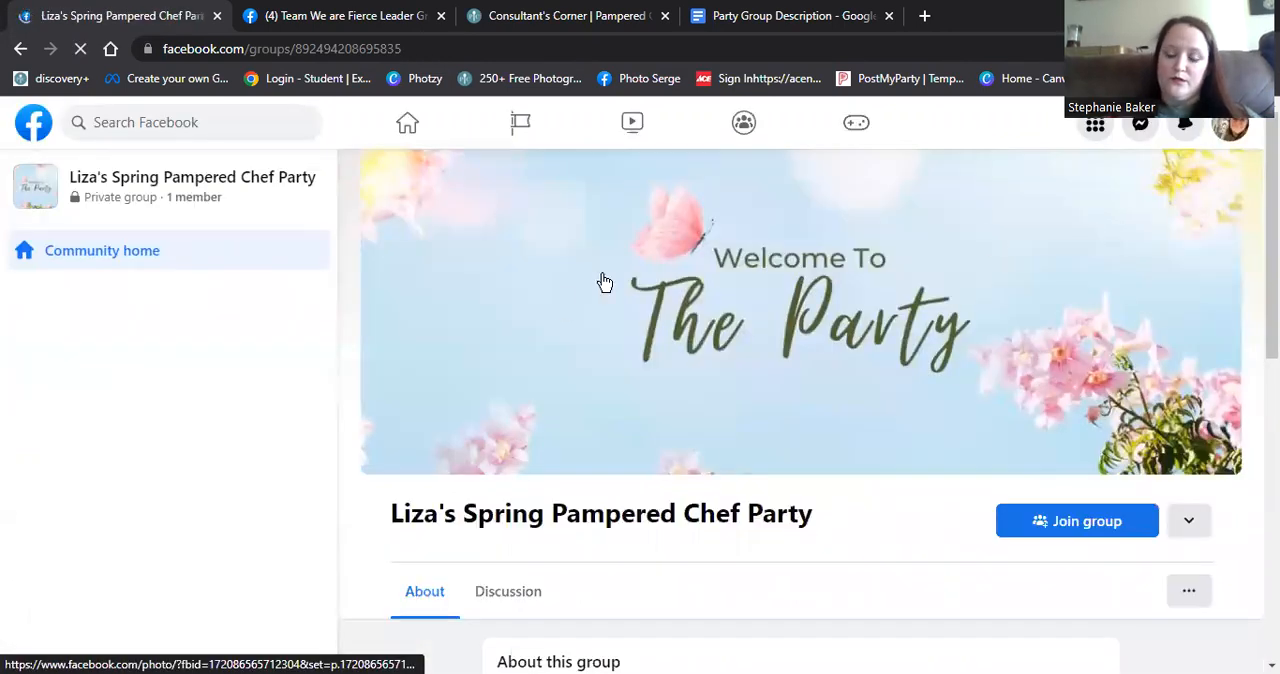
pyautogui.scroll(-3, 630, 310)
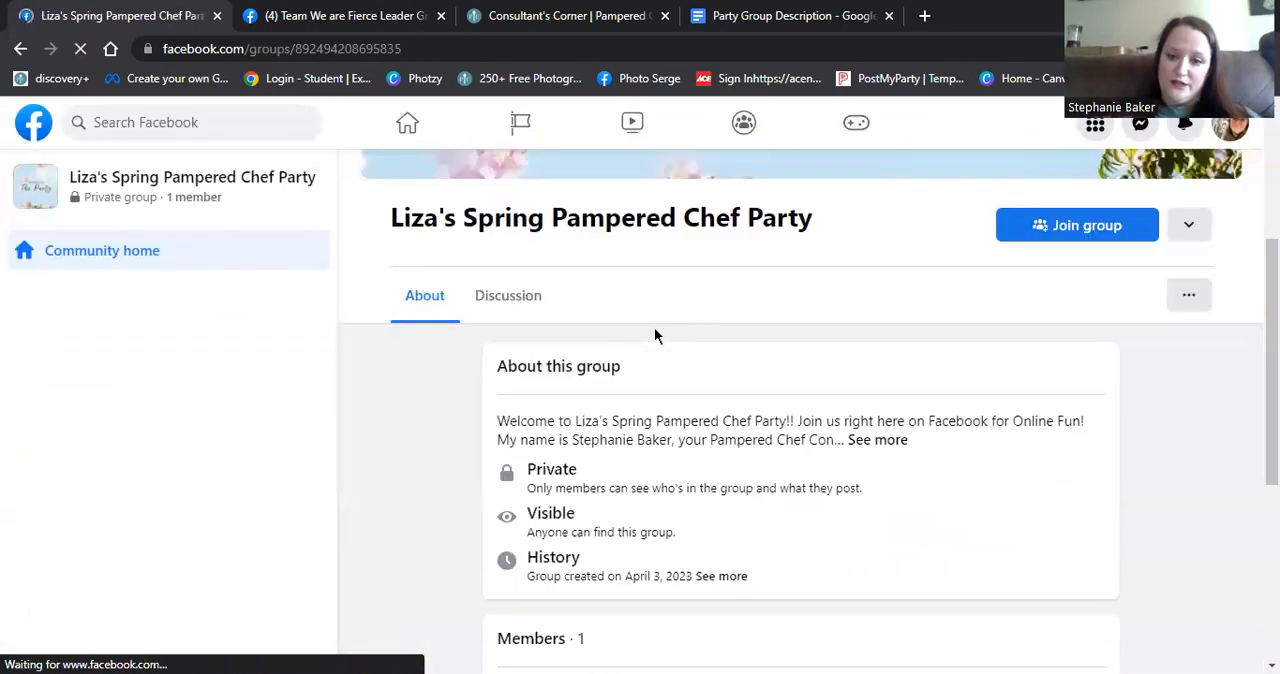
pyautogui.click(1071, 233)
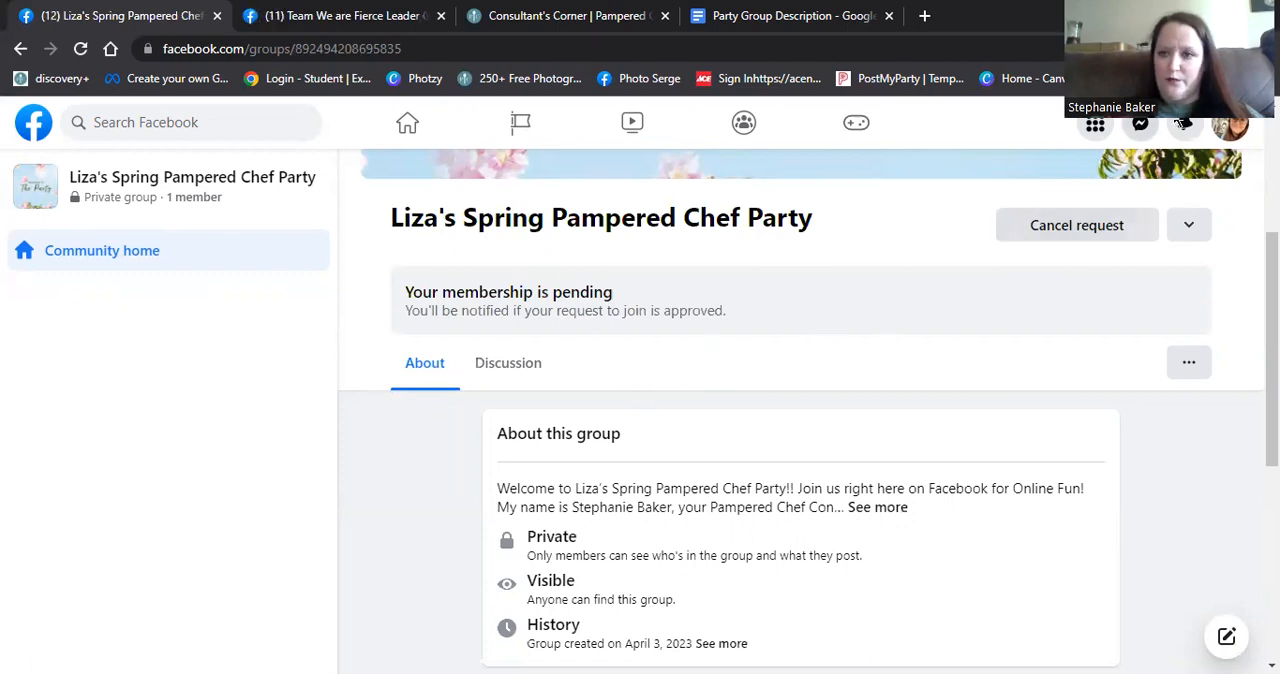
# - Switch back to the Independent Director business Page profile and dismiss the profile switch notice
pyautogui.click(1229, 128)
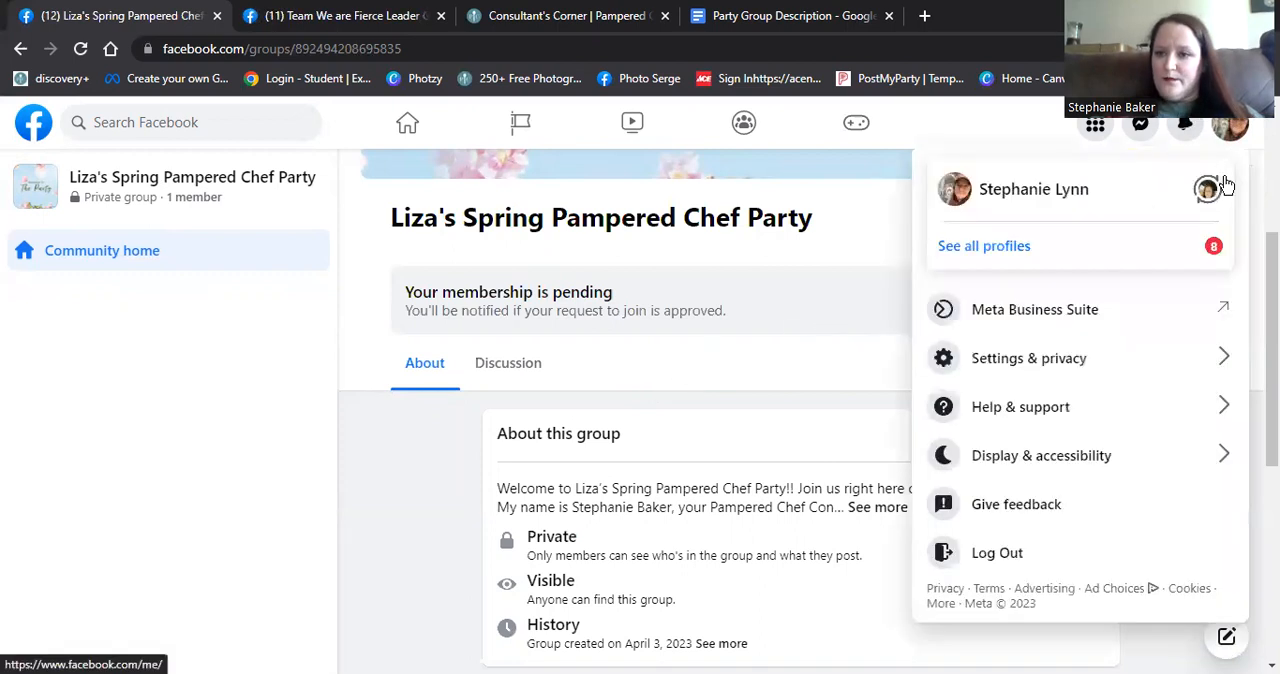
pyautogui.click(1207, 191)
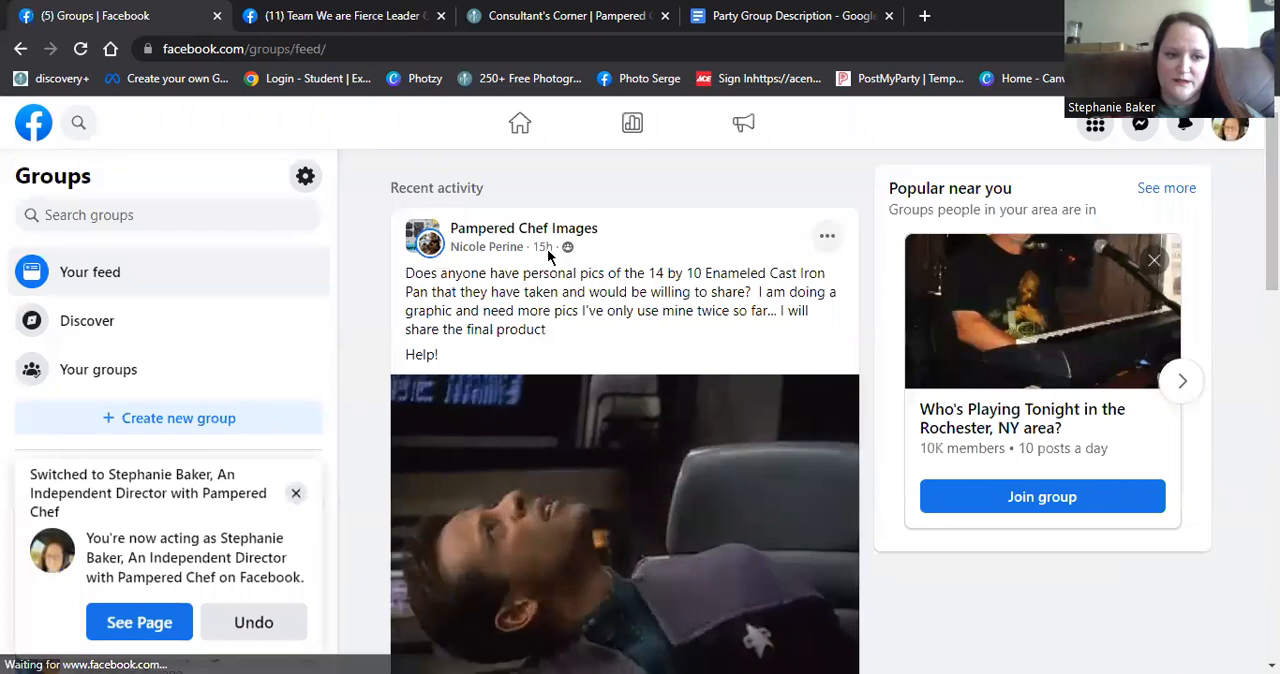
pyautogui.click(296, 490)
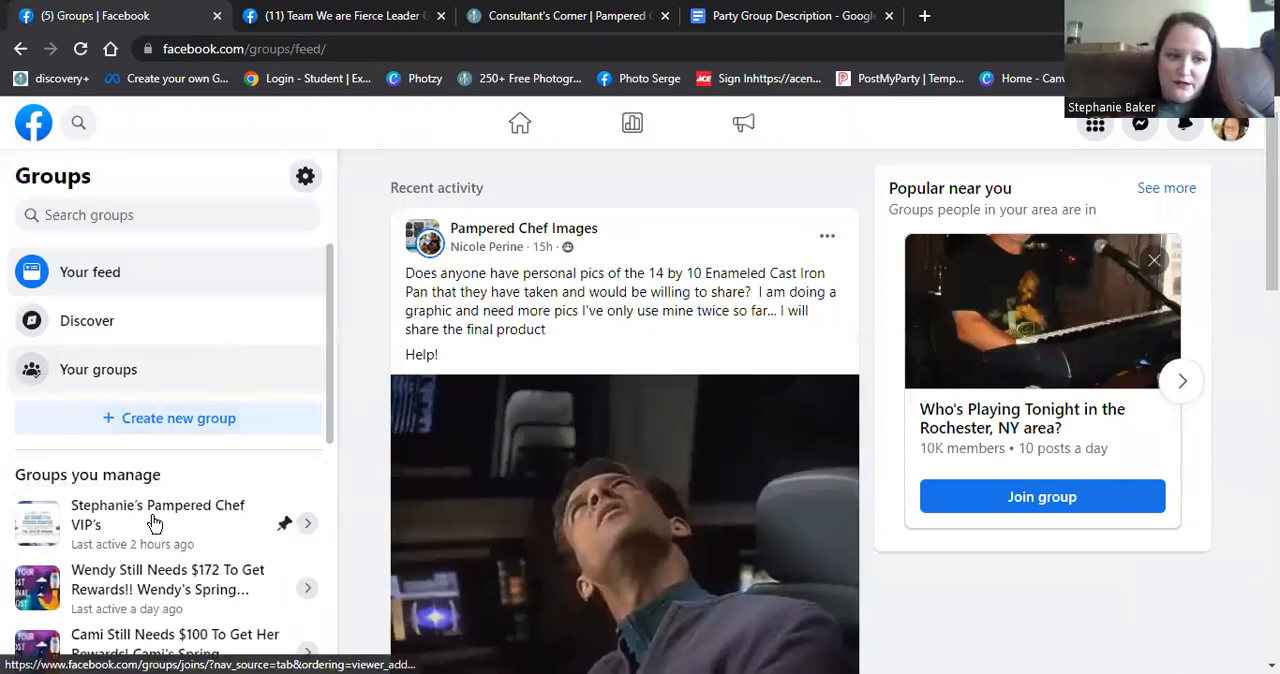
# - Search groups for the host's possessive first name, choose the "spring pampered chef party" suggestion and visit the host's party group
pyautogui.scroll(-2, 155, 525)
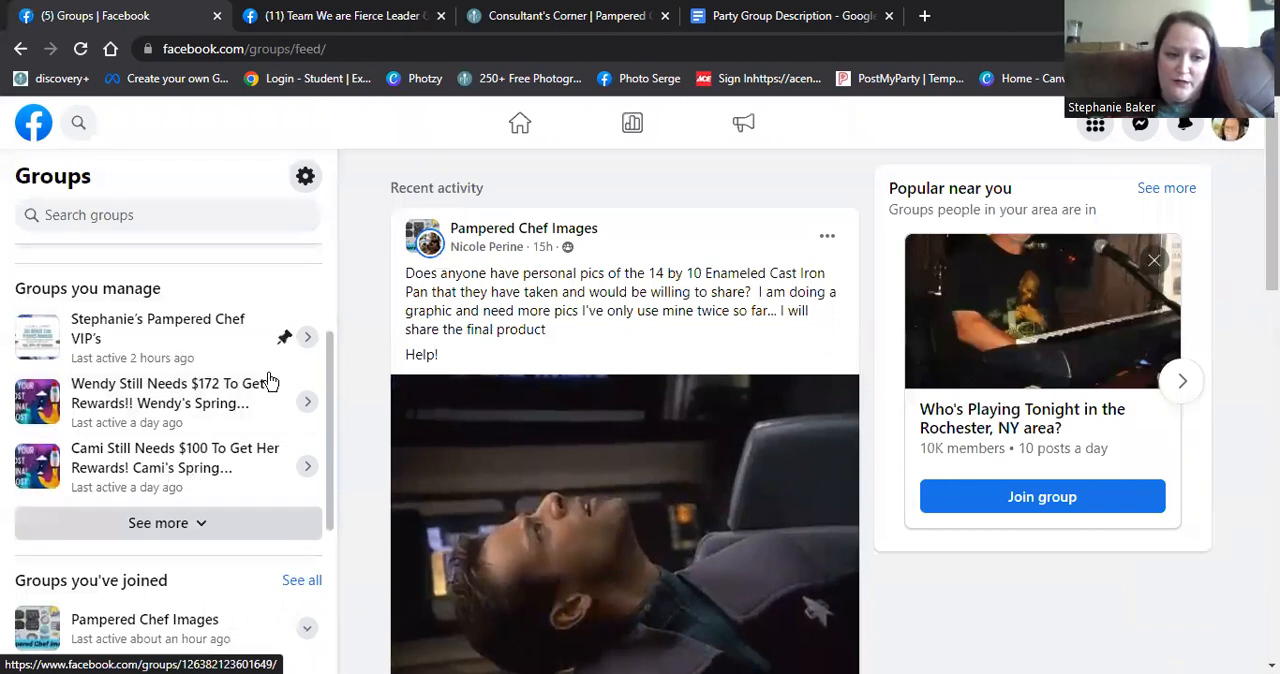
pyautogui.scroll(2, 225, 457)
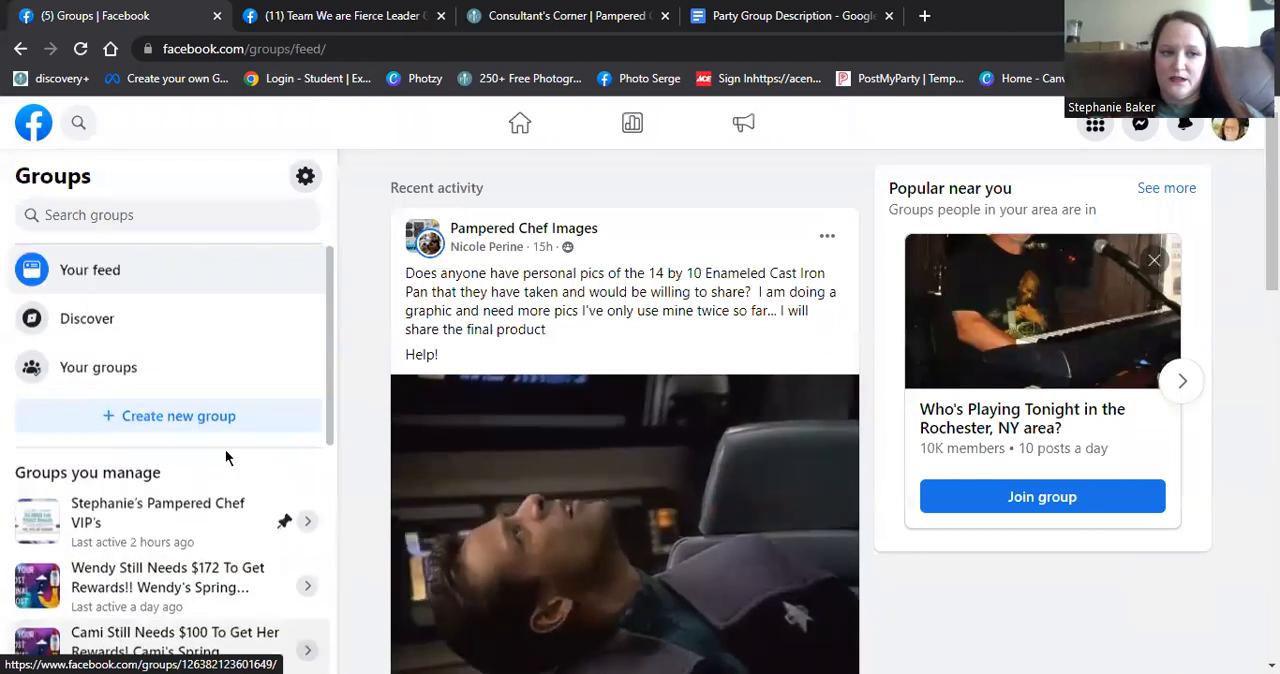
pyautogui.click(130, 215)
pyautogui.write('L')
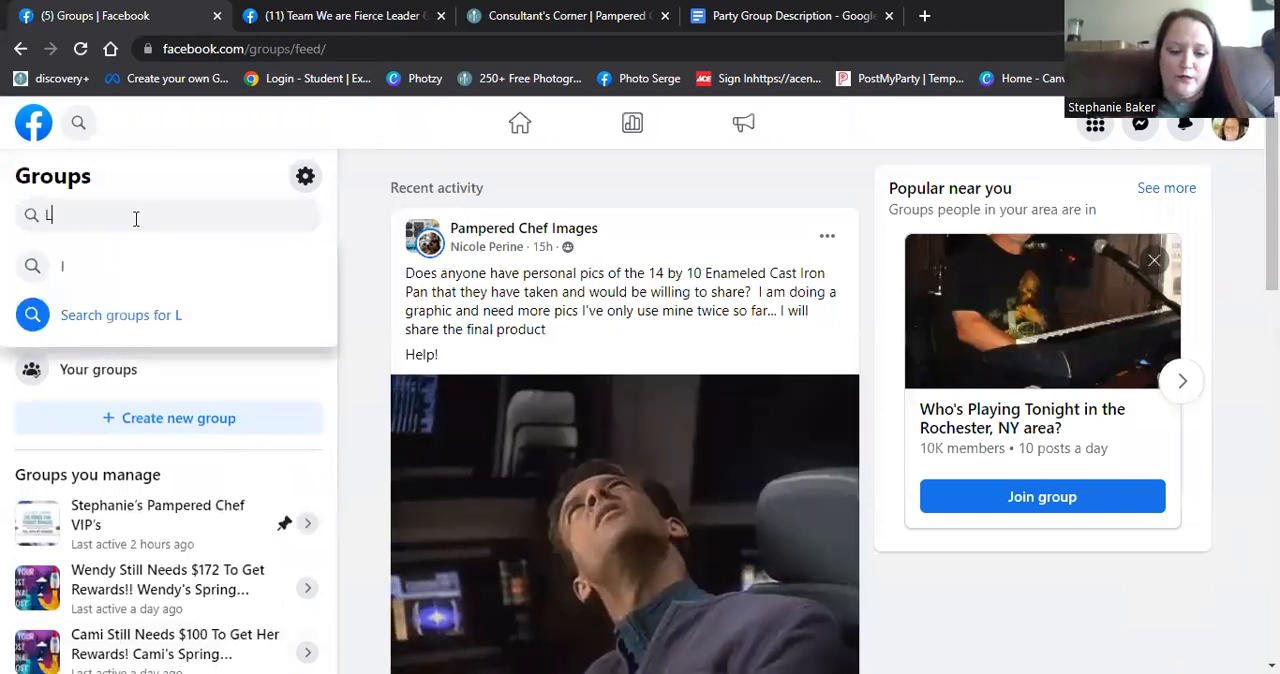
pyautogui.write('iza')
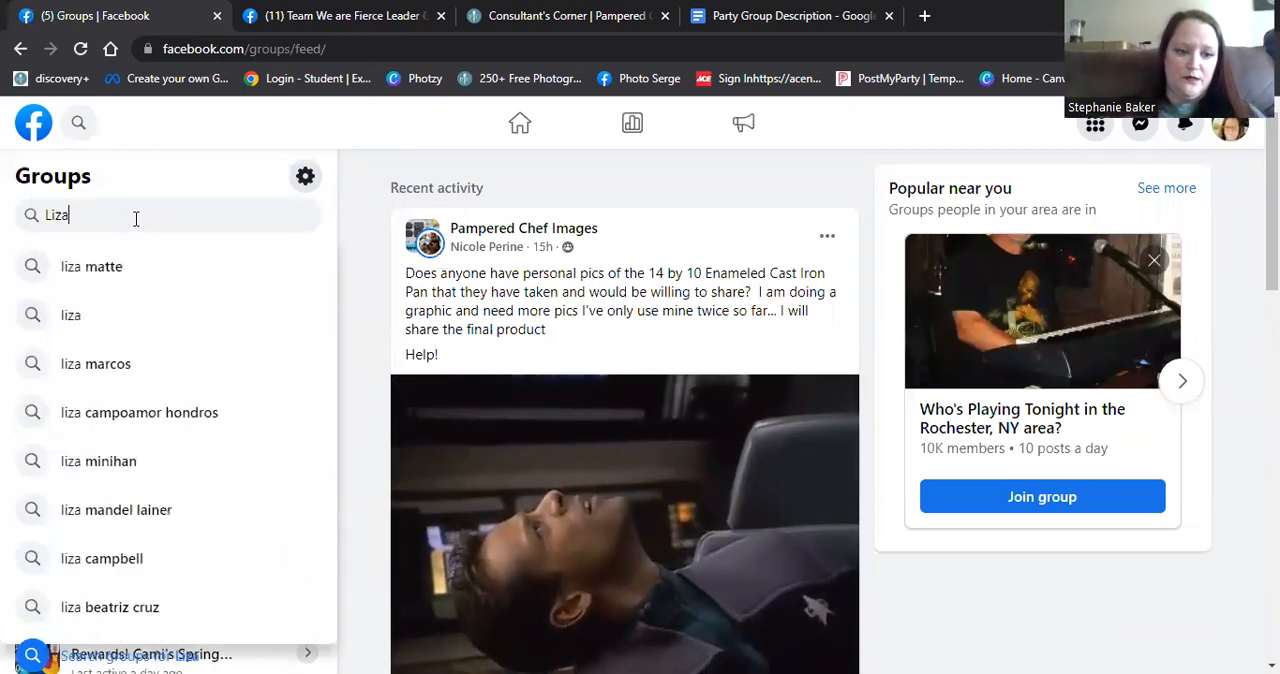
pyautogui.write("'s")
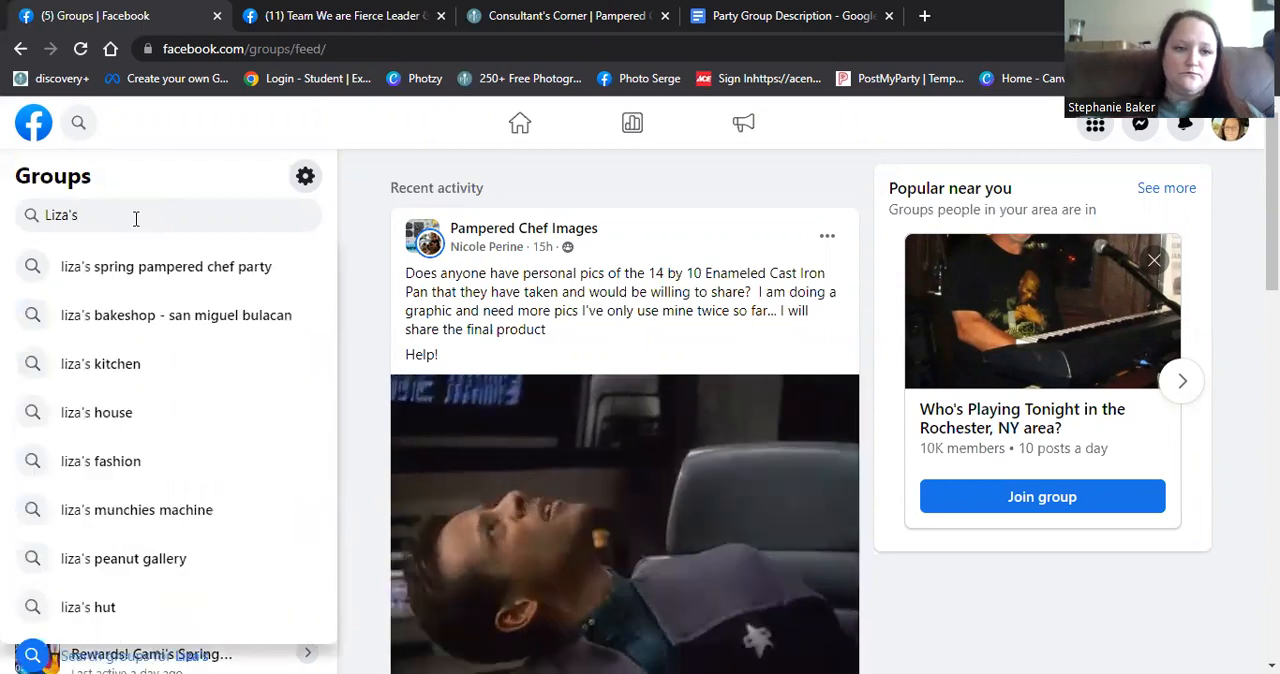
pyautogui.click(140, 267)
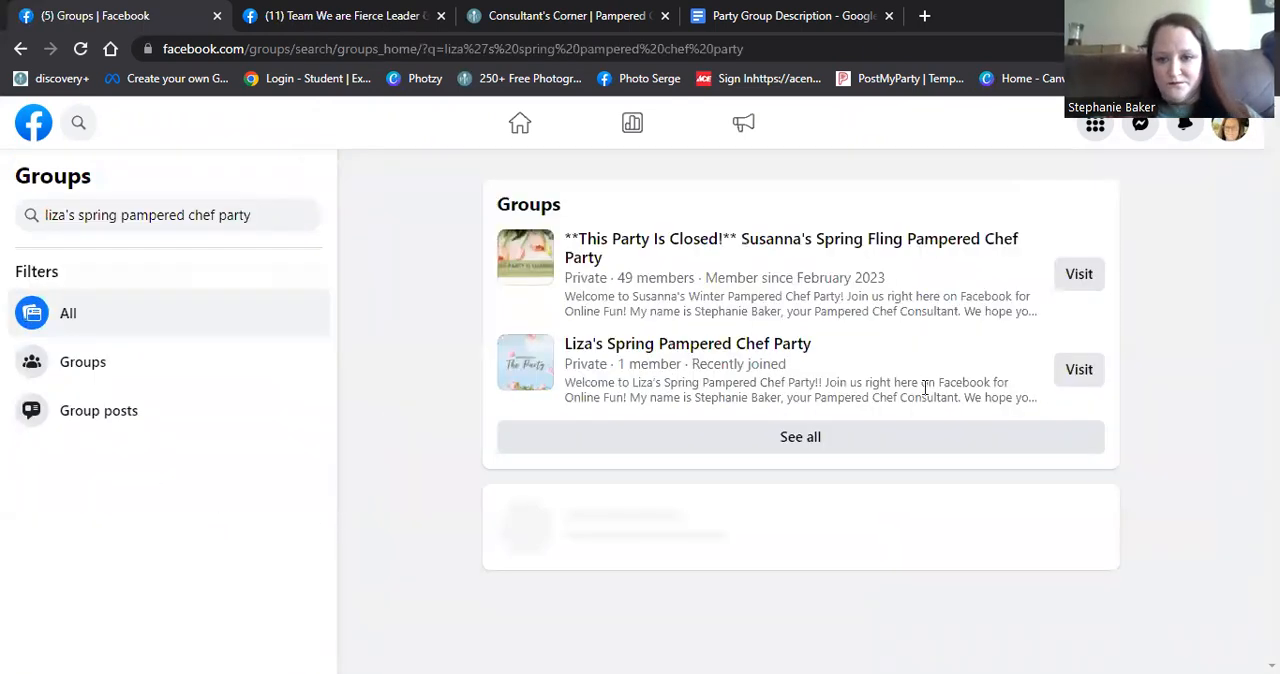
pyautogui.click(1066, 369)
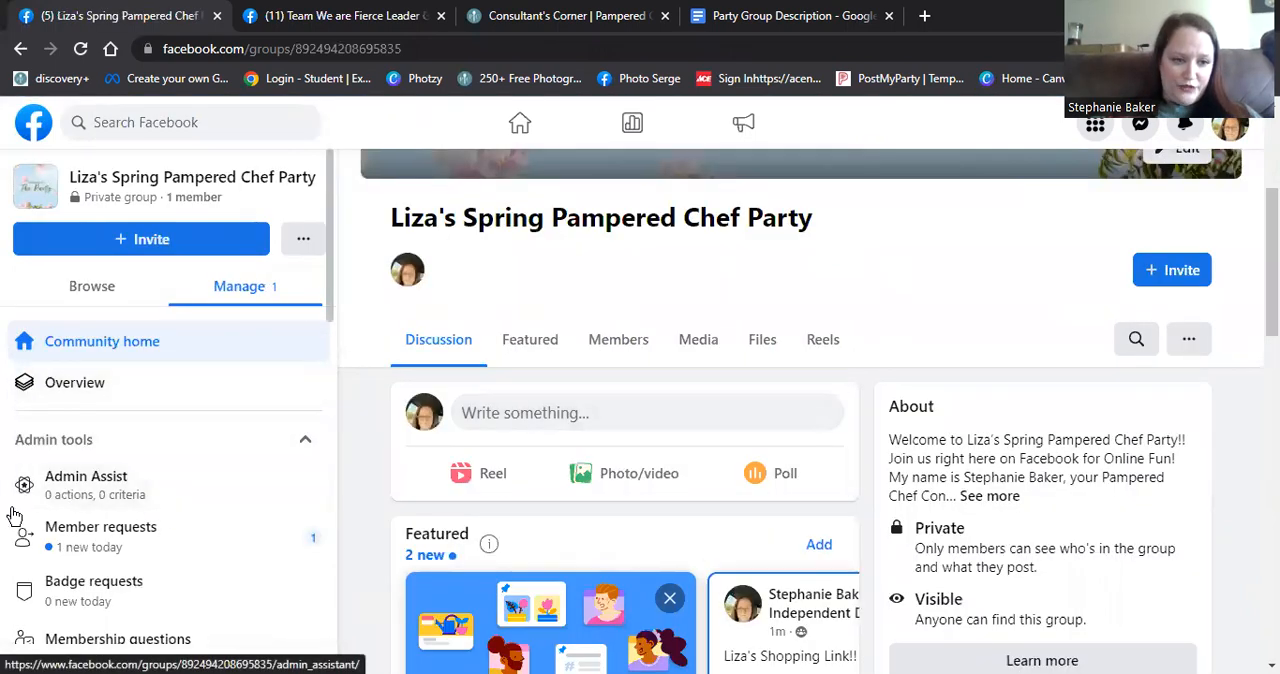
# - Approve the personal profile's pending member request and return to the group's community home
pyautogui.click(313, 521)
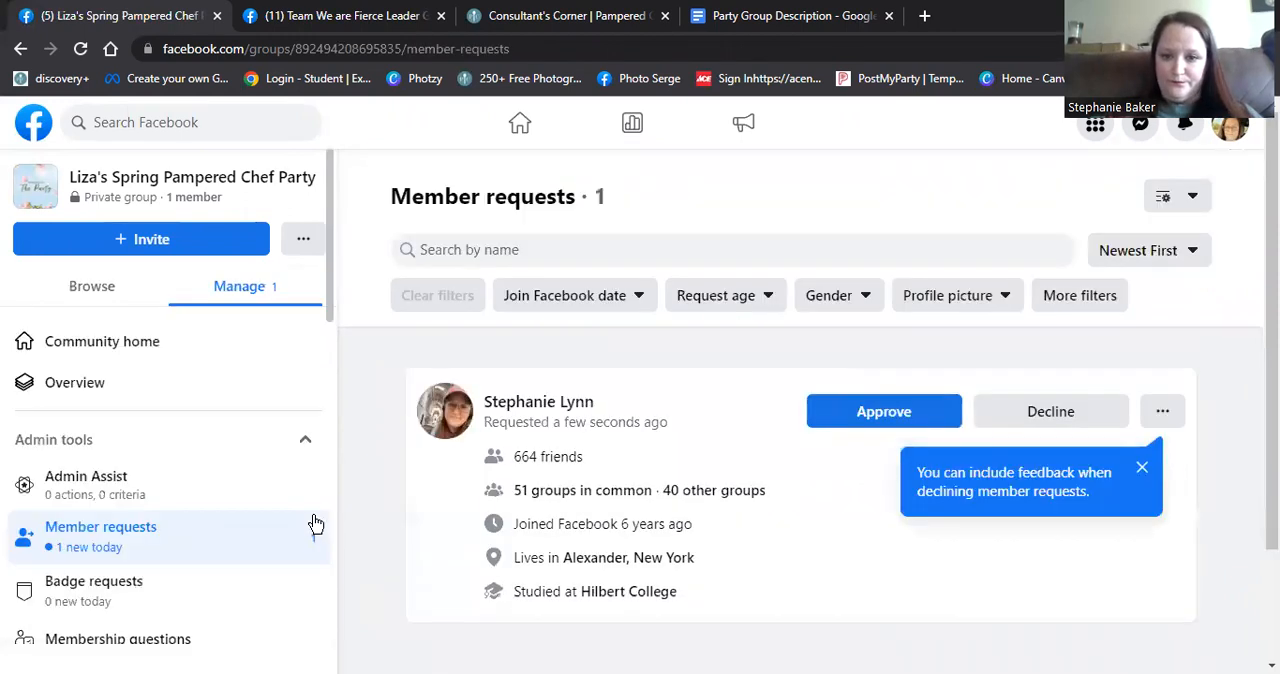
pyautogui.click(833, 421)
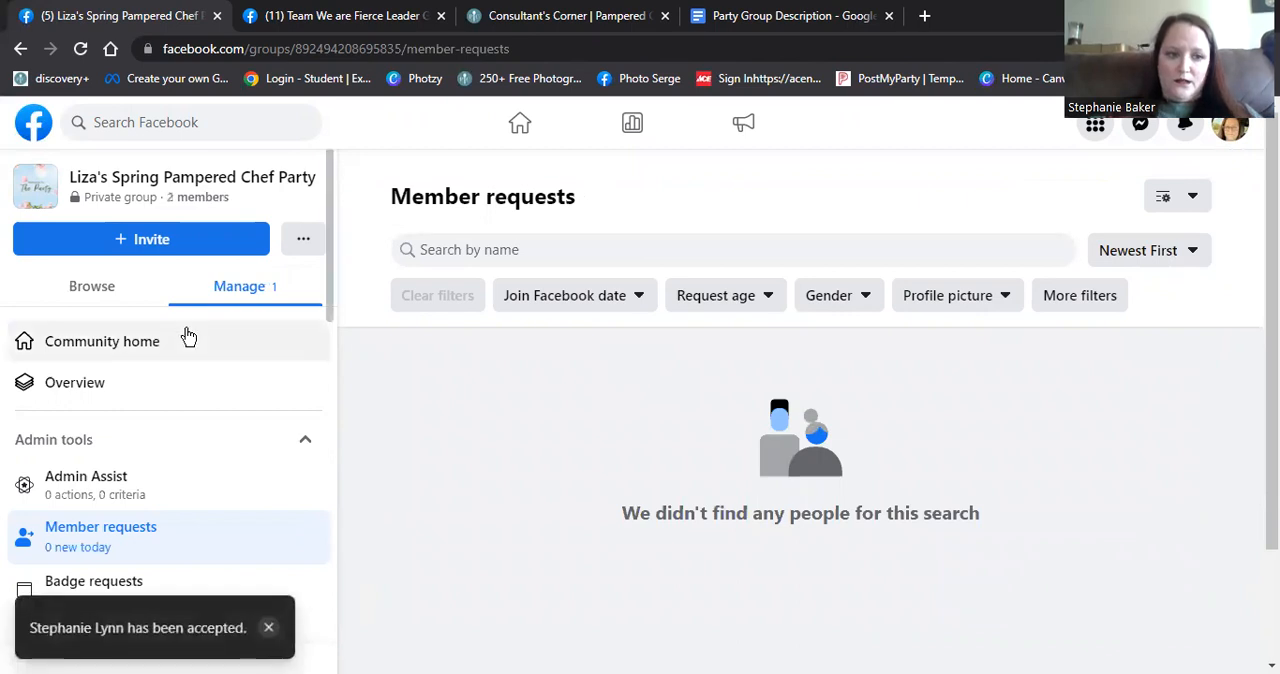
pyautogui.click(63, 352)
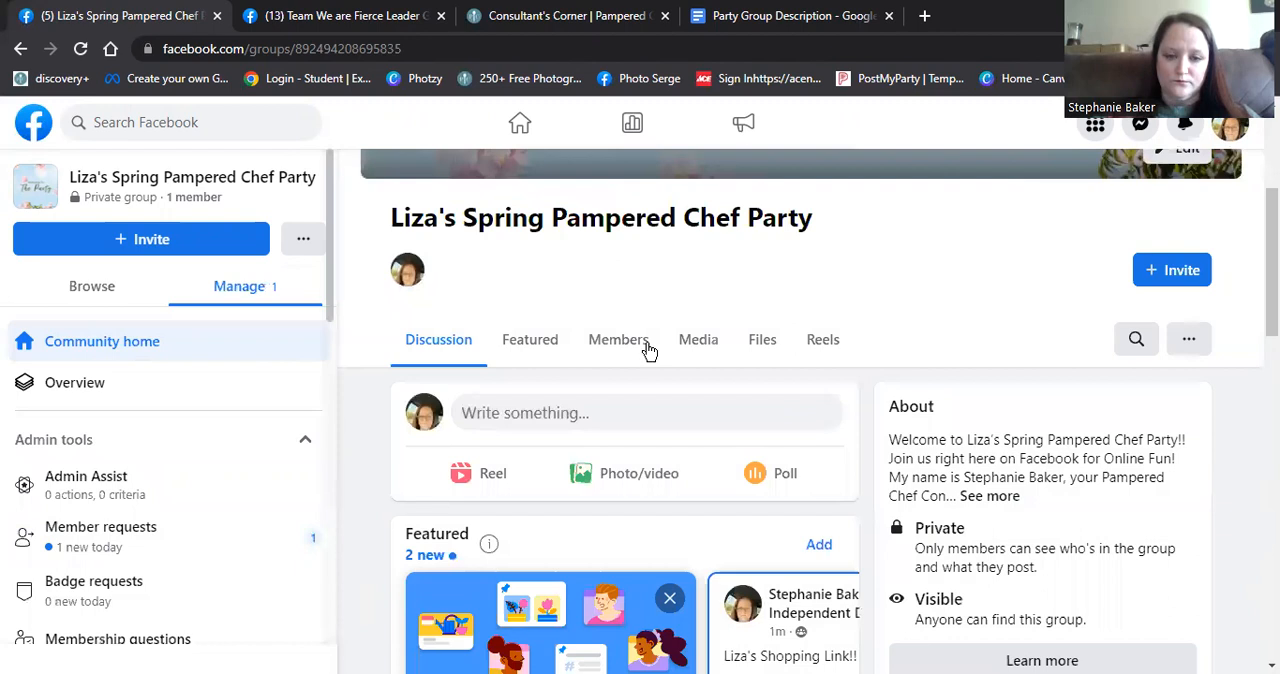
# - Invite the newly joined personal profile to be an admin from the group's member list
pyautogui.click(626, 346)
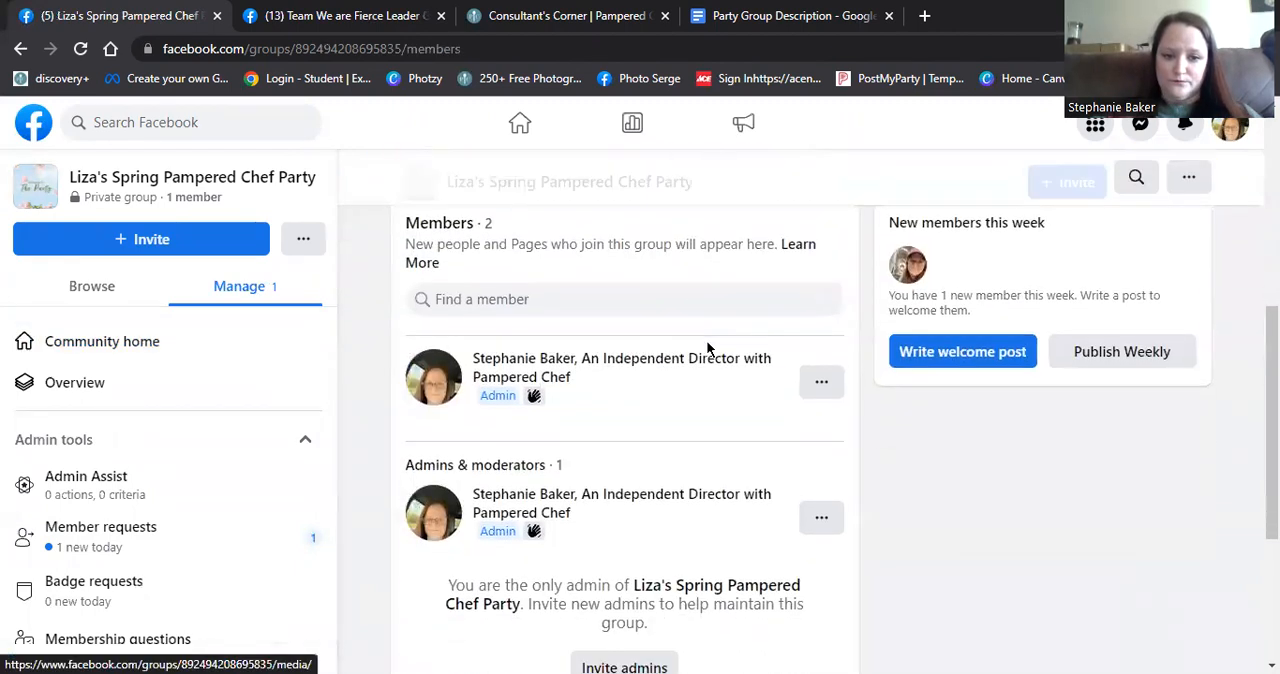
pyautogui.scroll(-3, 706, 345)
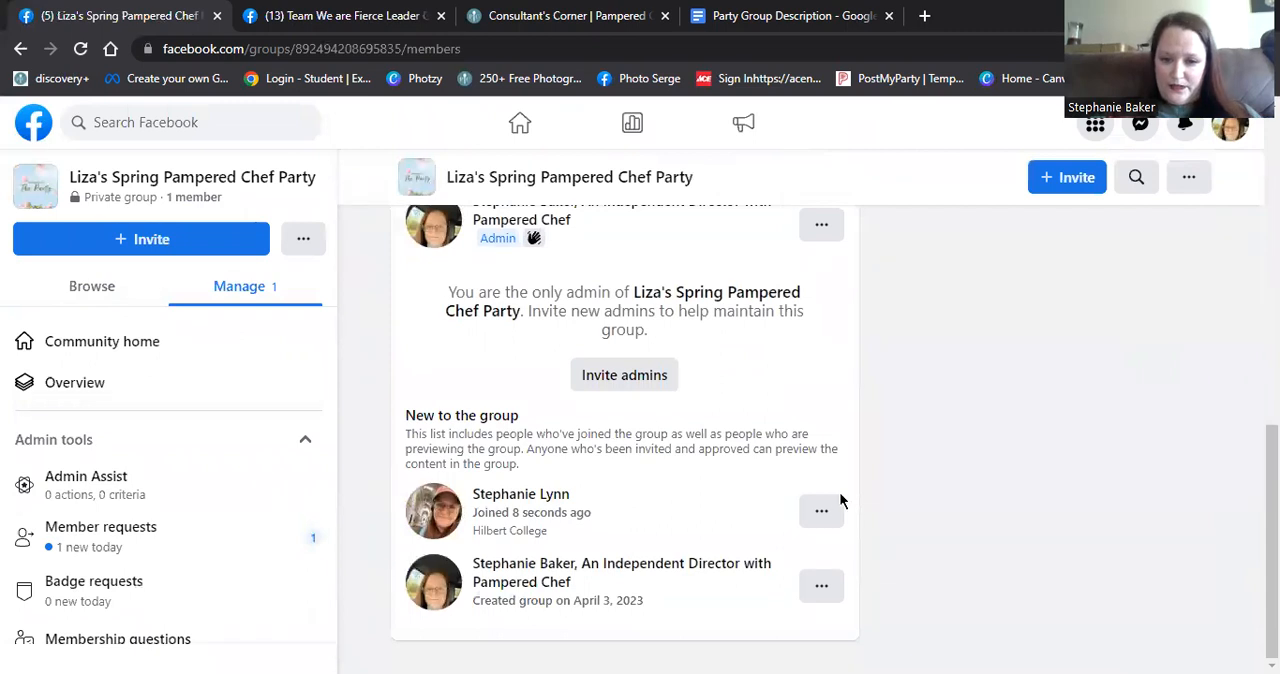
pyautogui.click(821, 516)
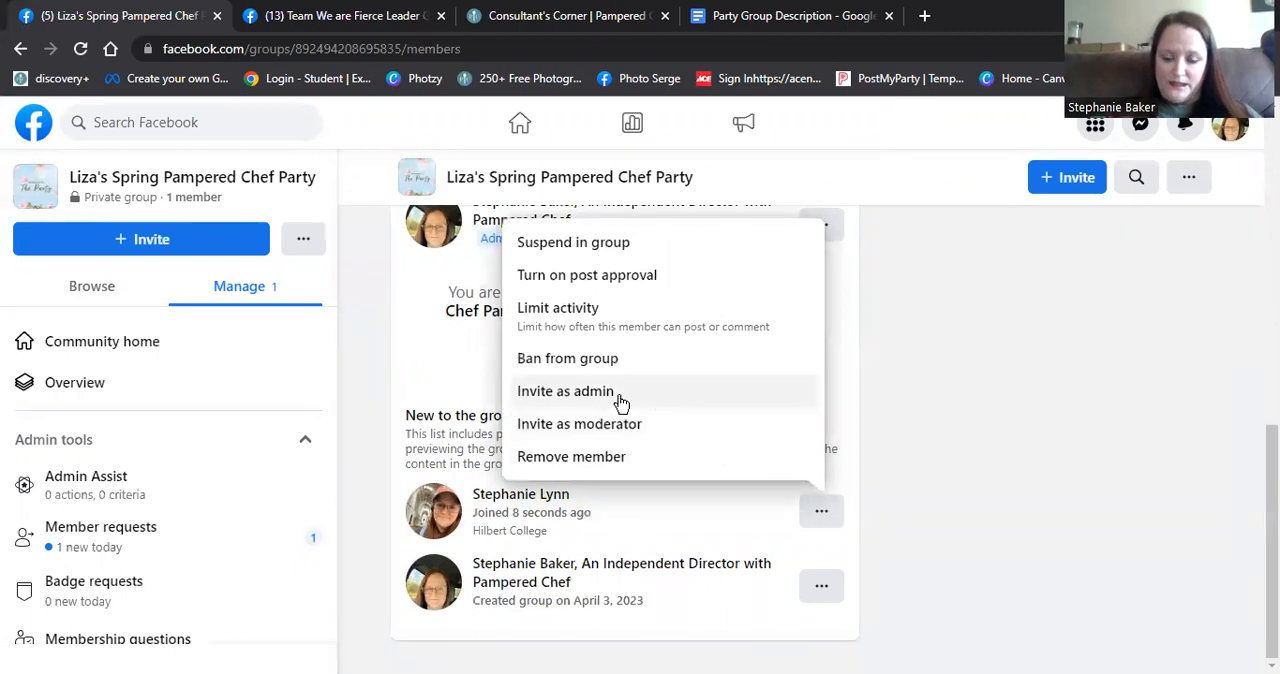
pyautogui.click(620, 398)
pyautogui.click(847, 440)
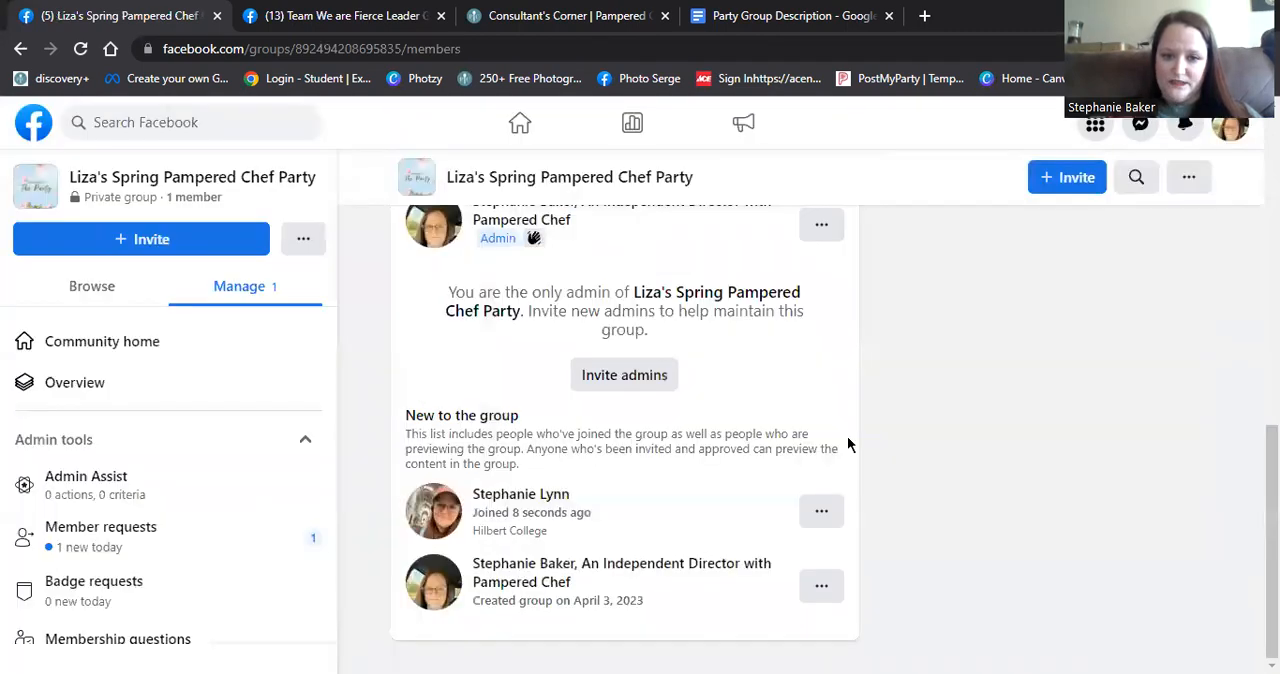
# - Switch to the personal profile and accept the invitation to become an admin of the party group
pyautogui.scroll(8, 1031, 289)
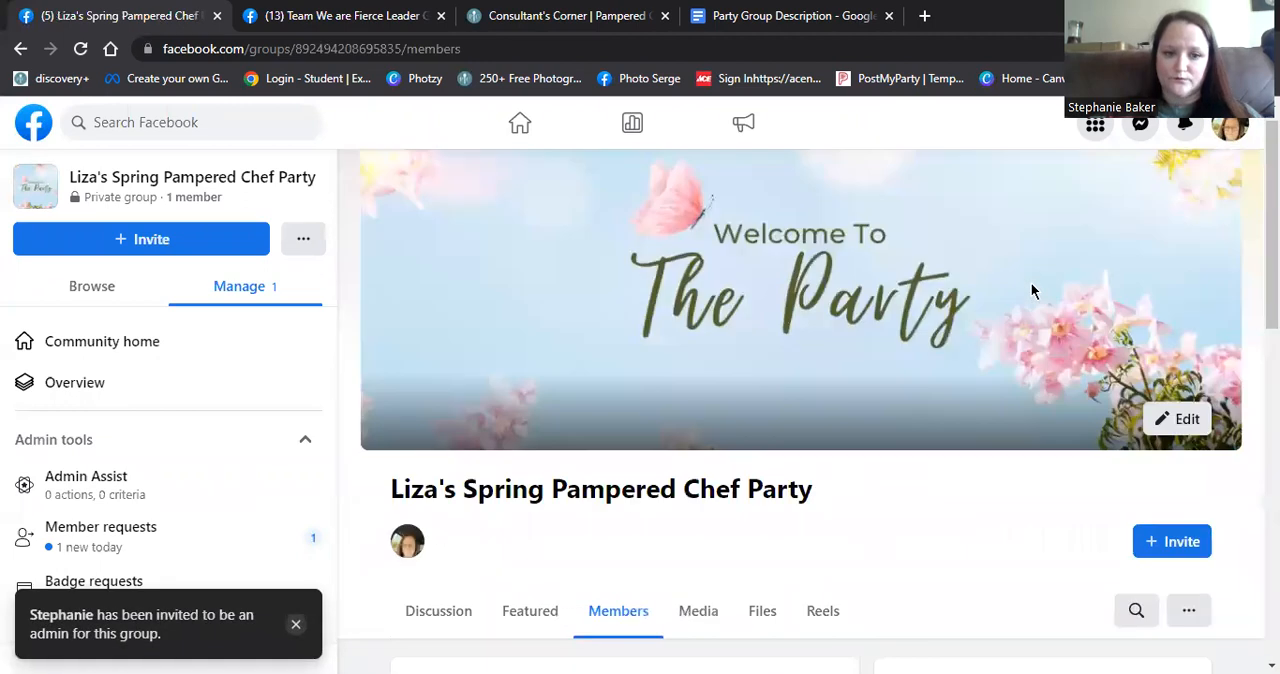
pyautogui.scroll(1, 1034, 291)
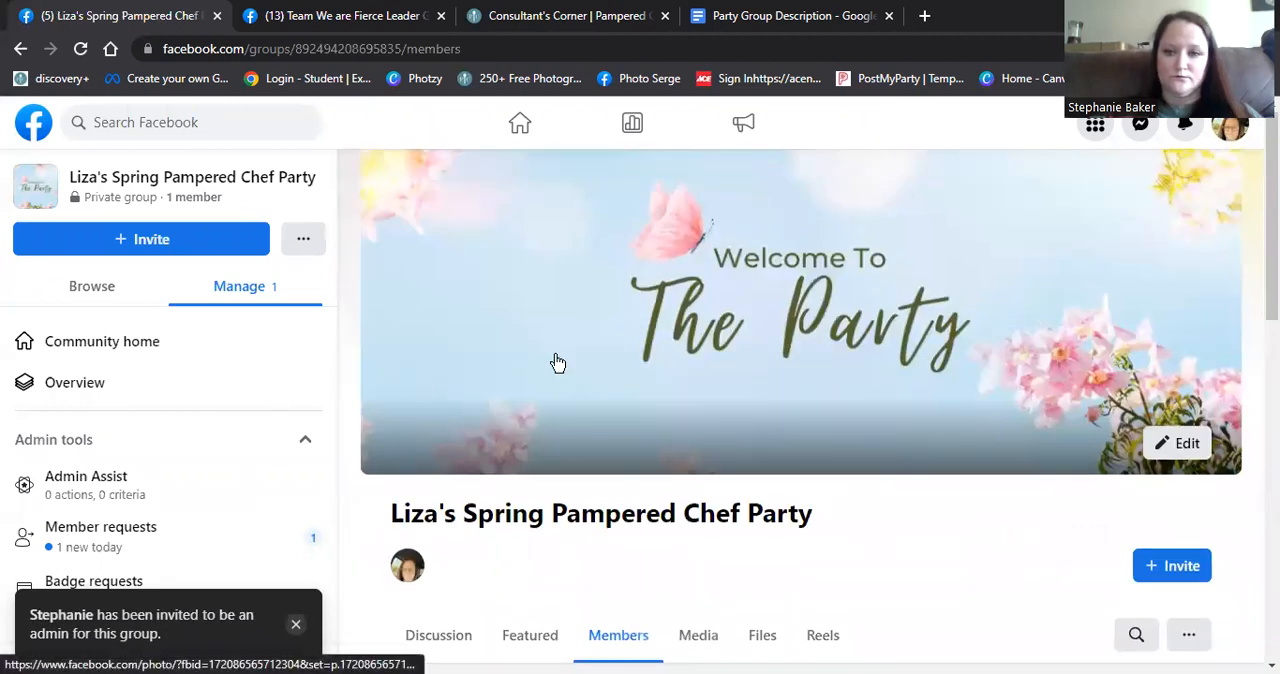
pyautogui.click(1229, 128)
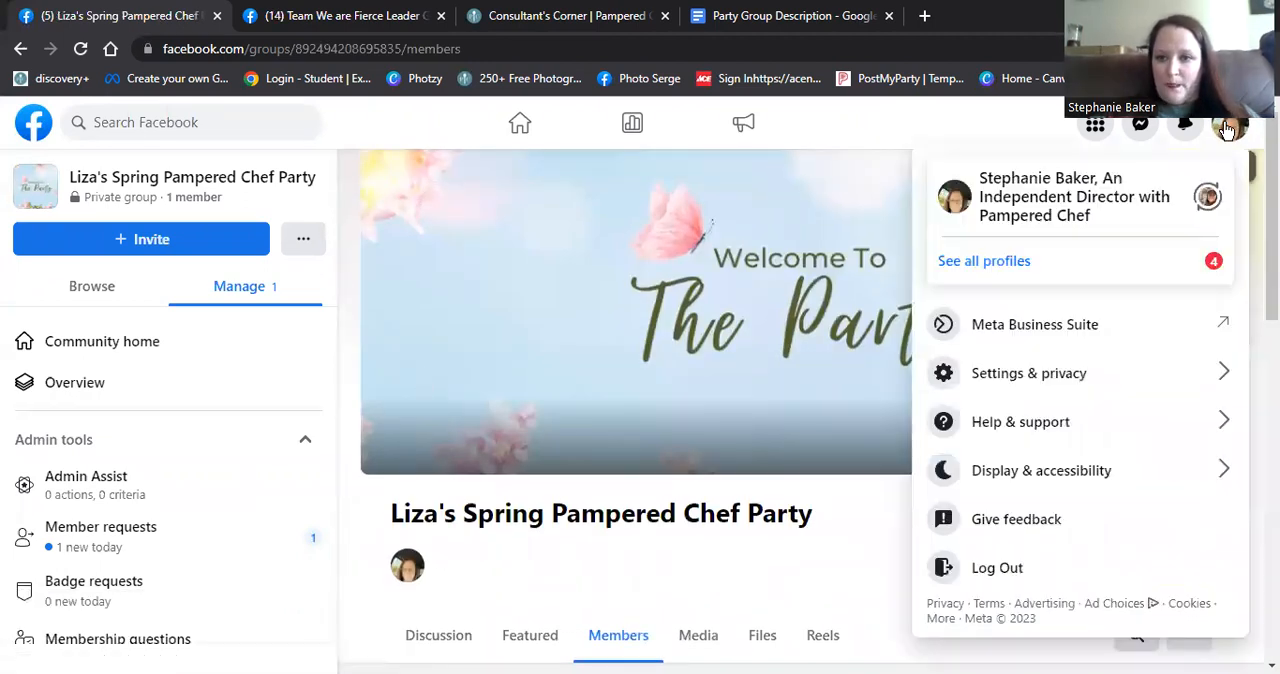
pyautogui.click(1208, 198)
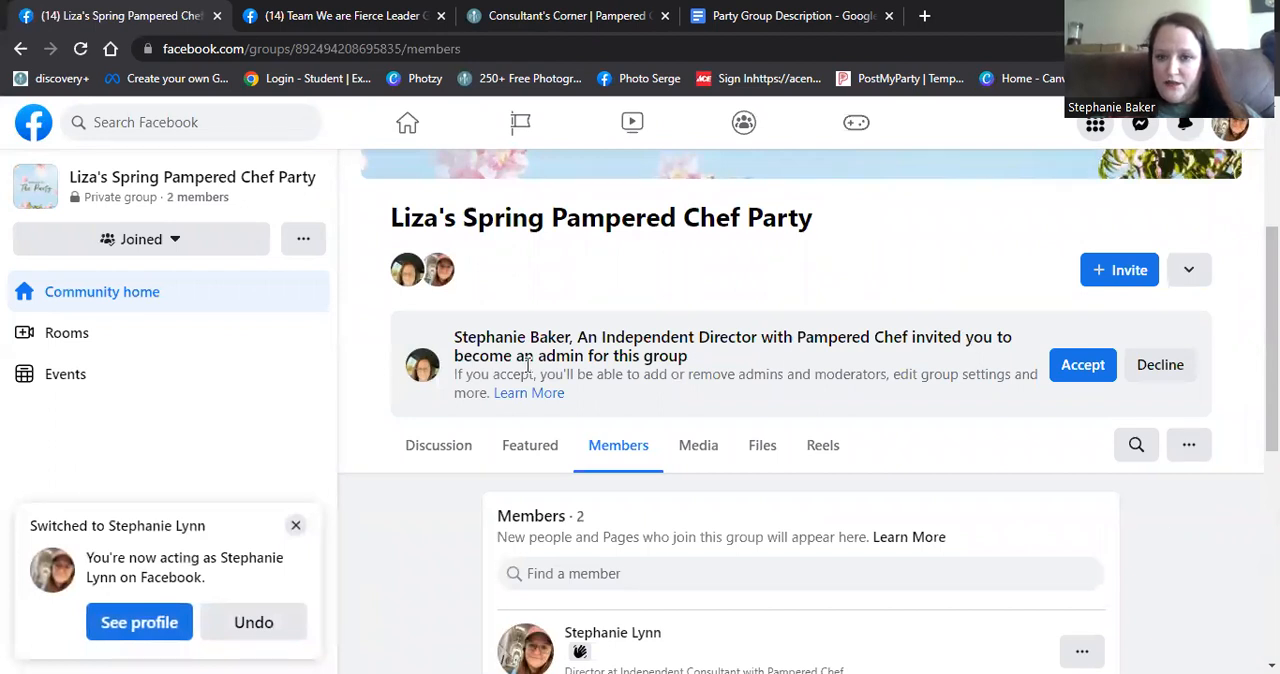
pyautogui.click(1083, 366)
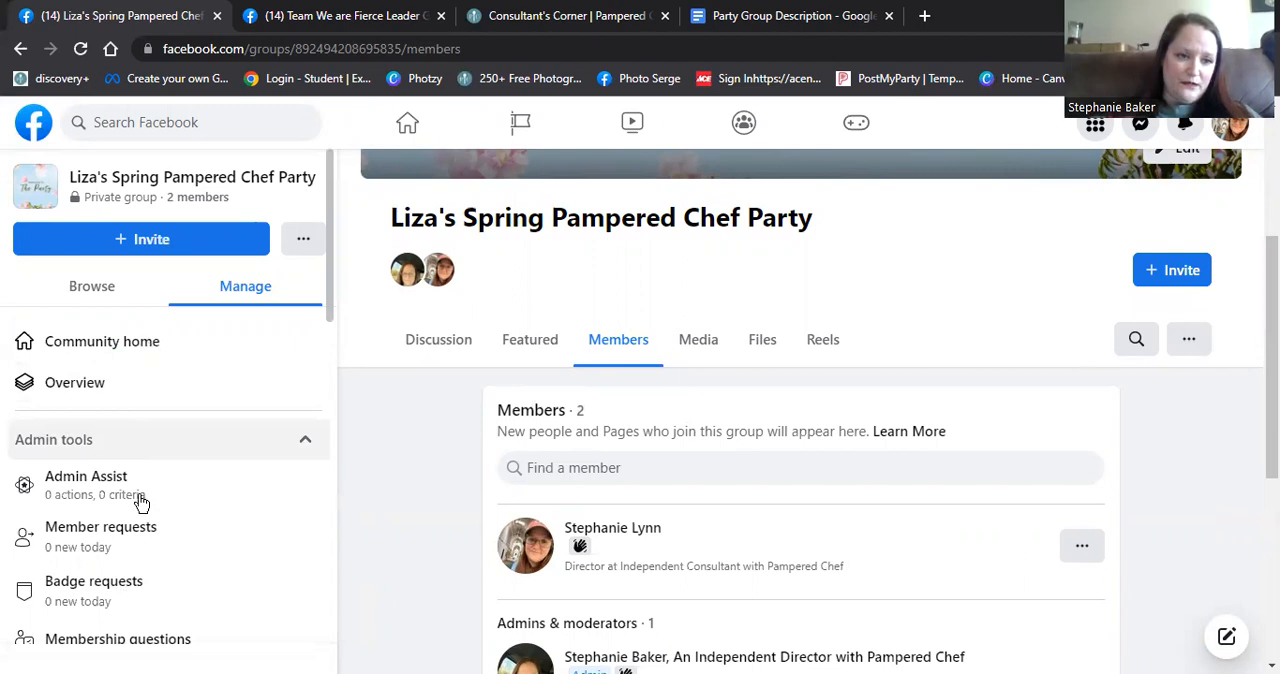
# - Open the Apps entry in the group's advanced settings and go to the store for adding group apps
pyautogui.scroll(-6, 141, 502)
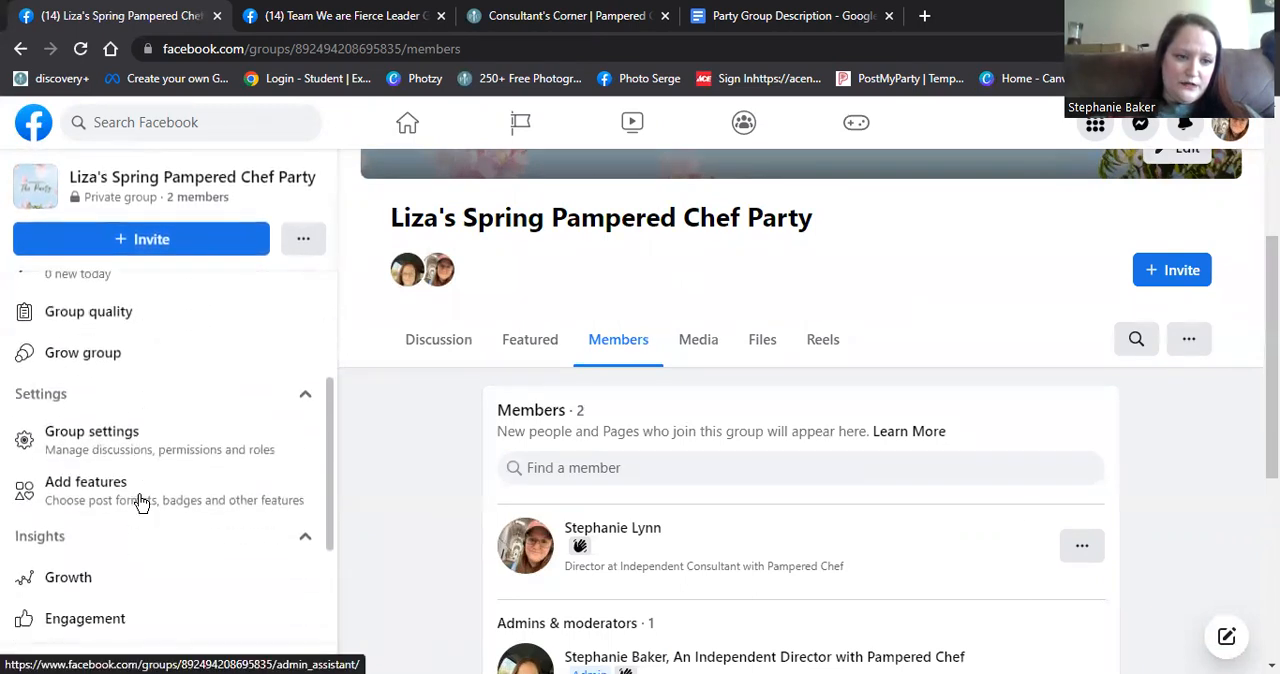
pyautogui.click(91, 436)
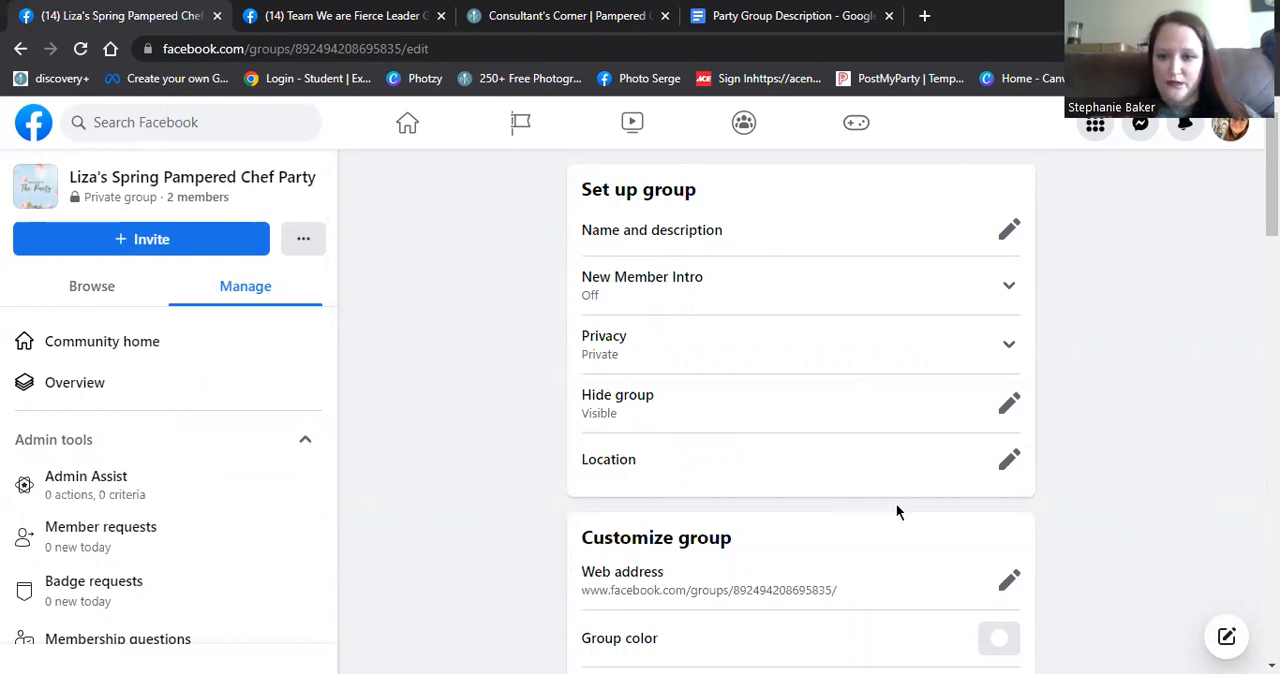
pyautogui.scroll(-5, 896, 508)
pyautogui.scroll(-12, 896, 511)
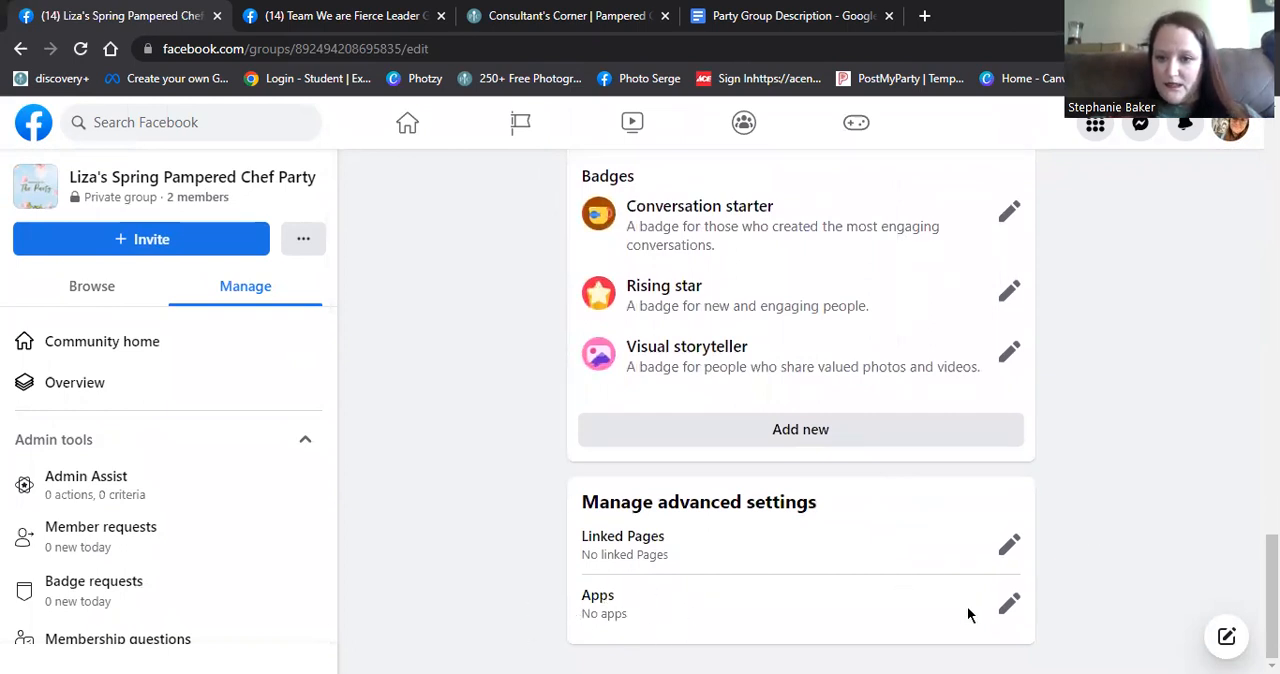
pyautogui.click(1008, 604)
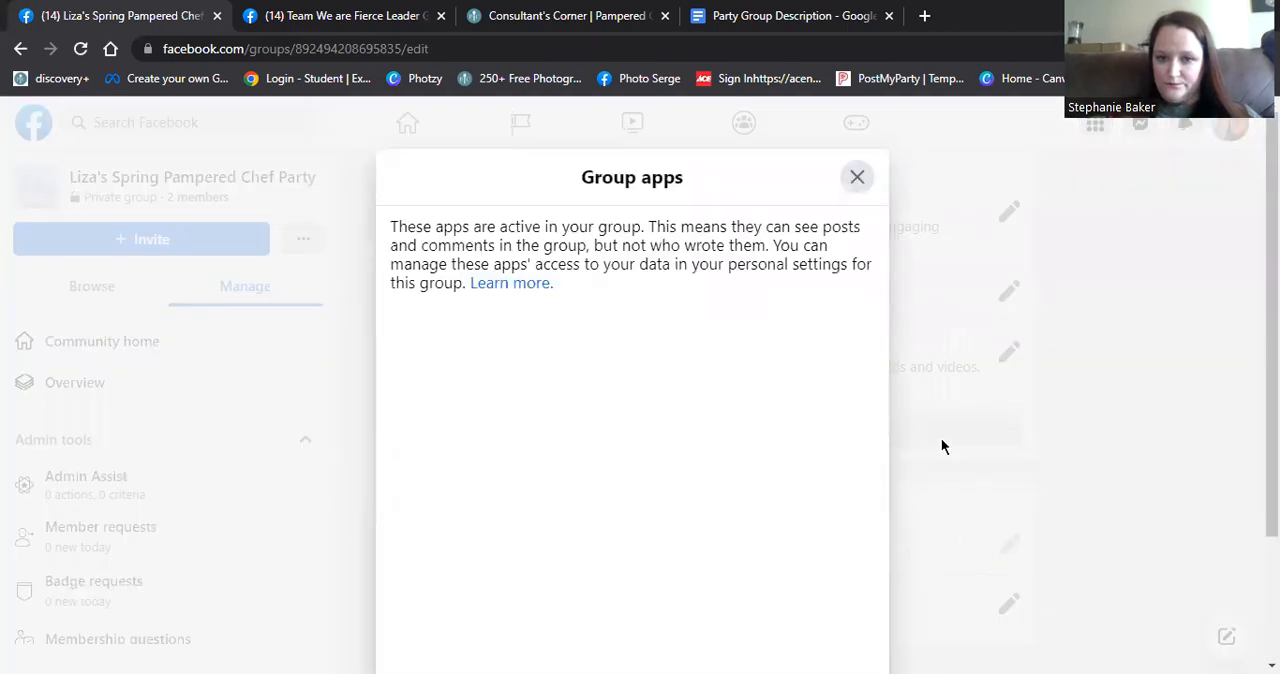
pyautogui.click(577, 594)
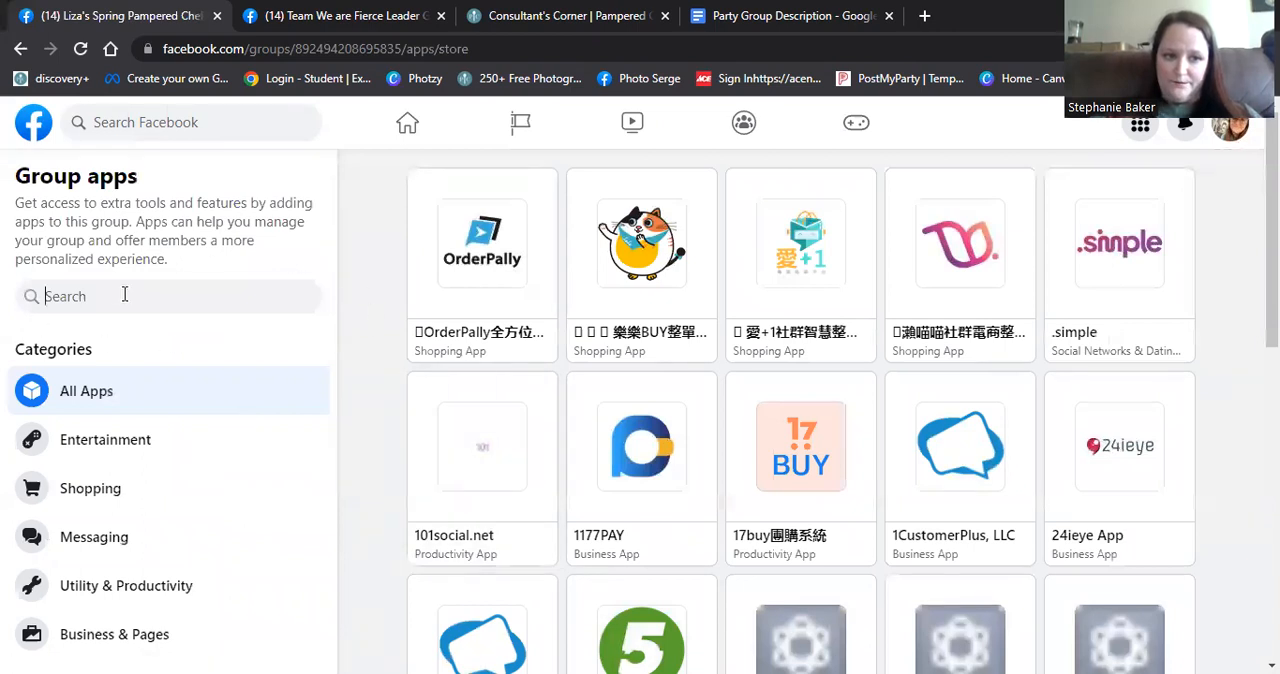
# - Search the group app store for "Postmy" and add the PostMyParty app to the group
pyautogui.write('P')
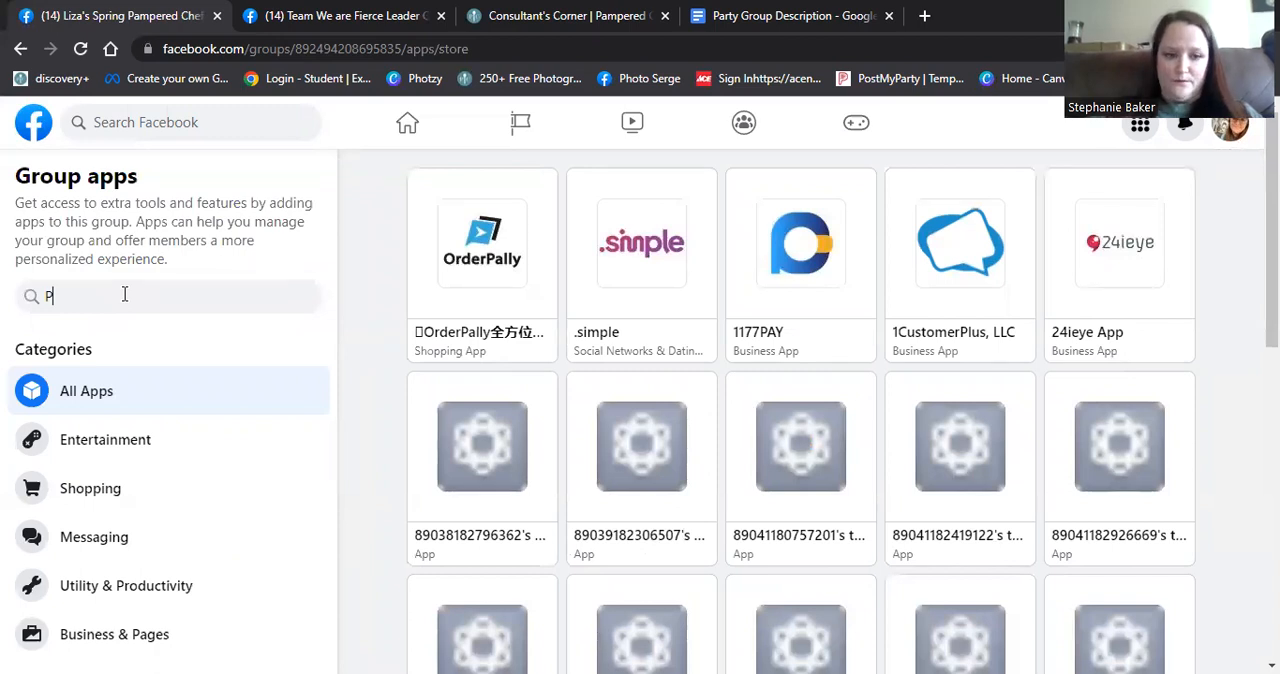
pyautogui.write('oa')
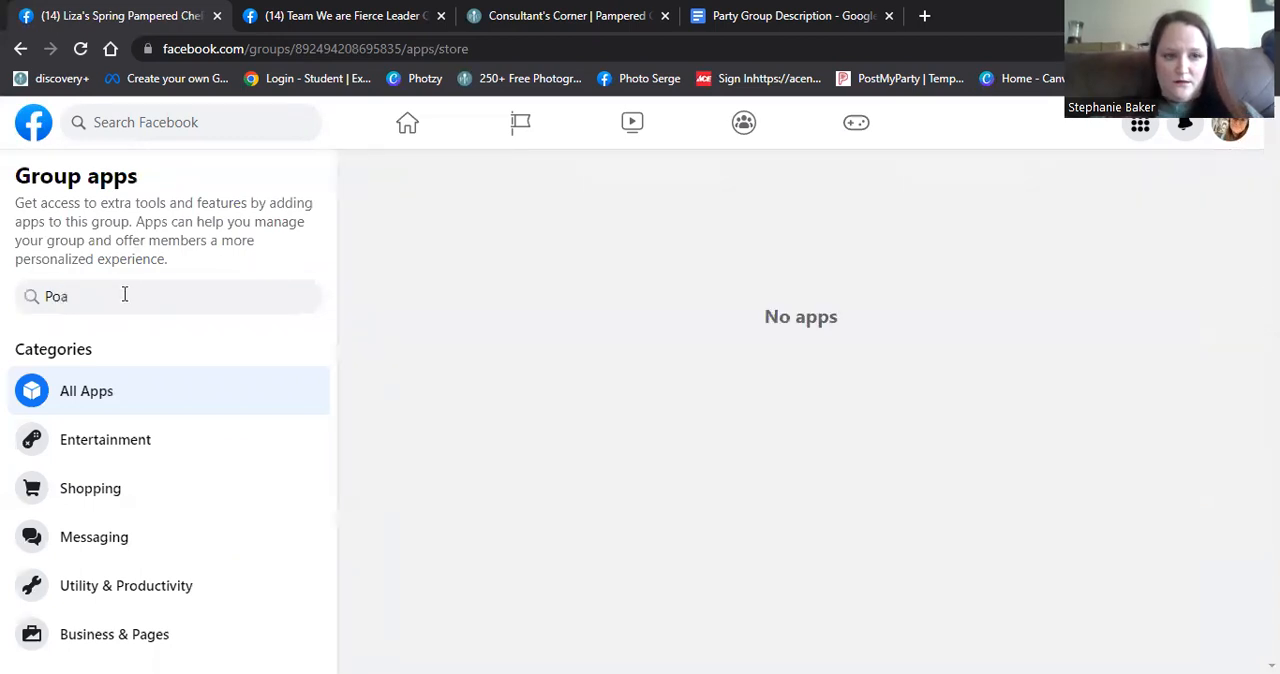
pyautogui.press('BackSpace')
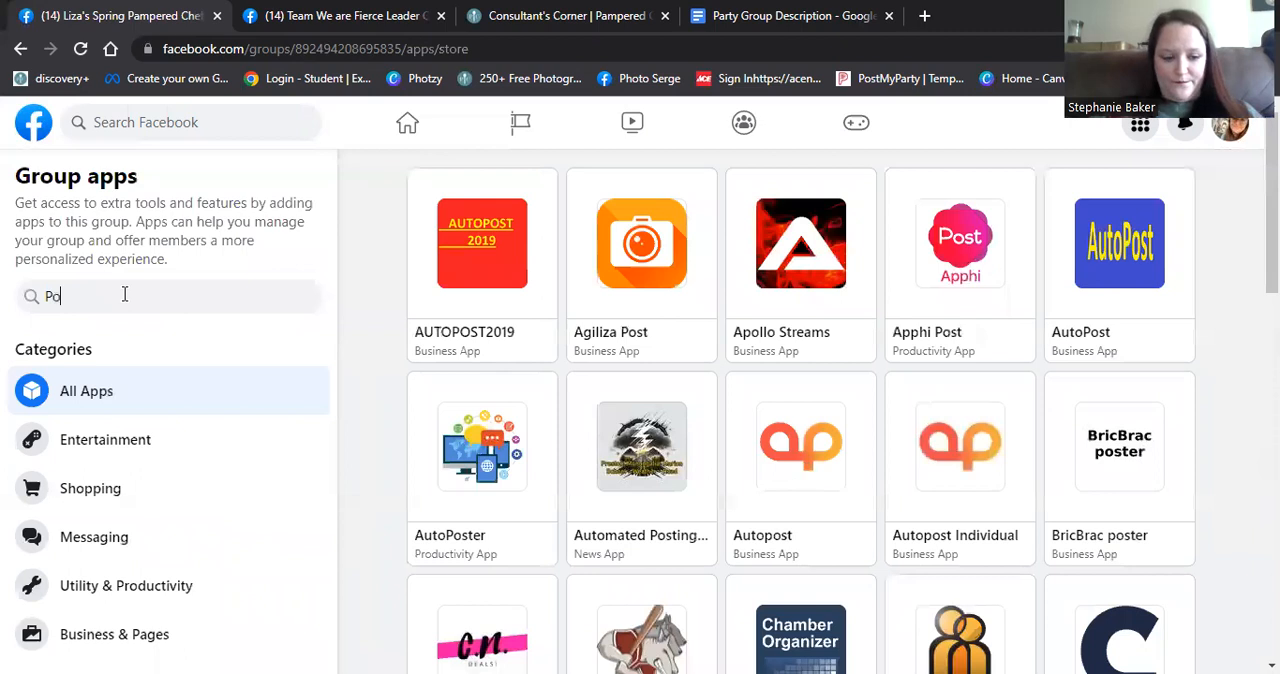
pyautogui.write('st')
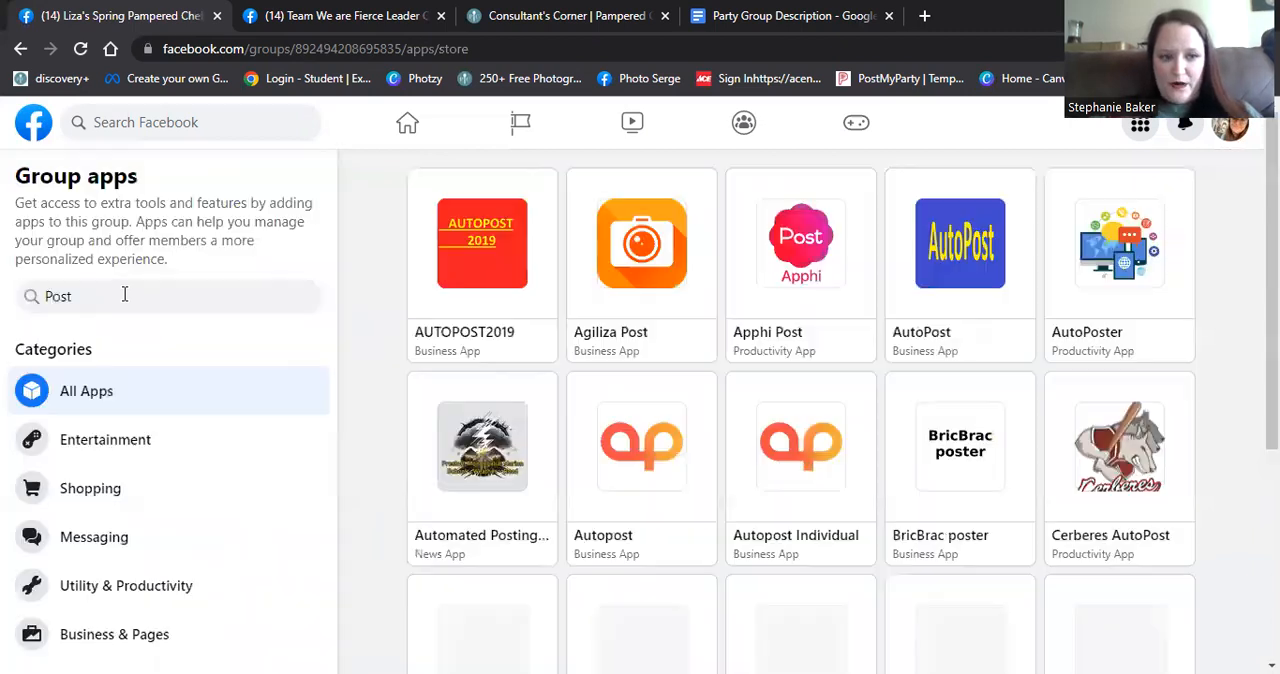
pyautogui.write('my')
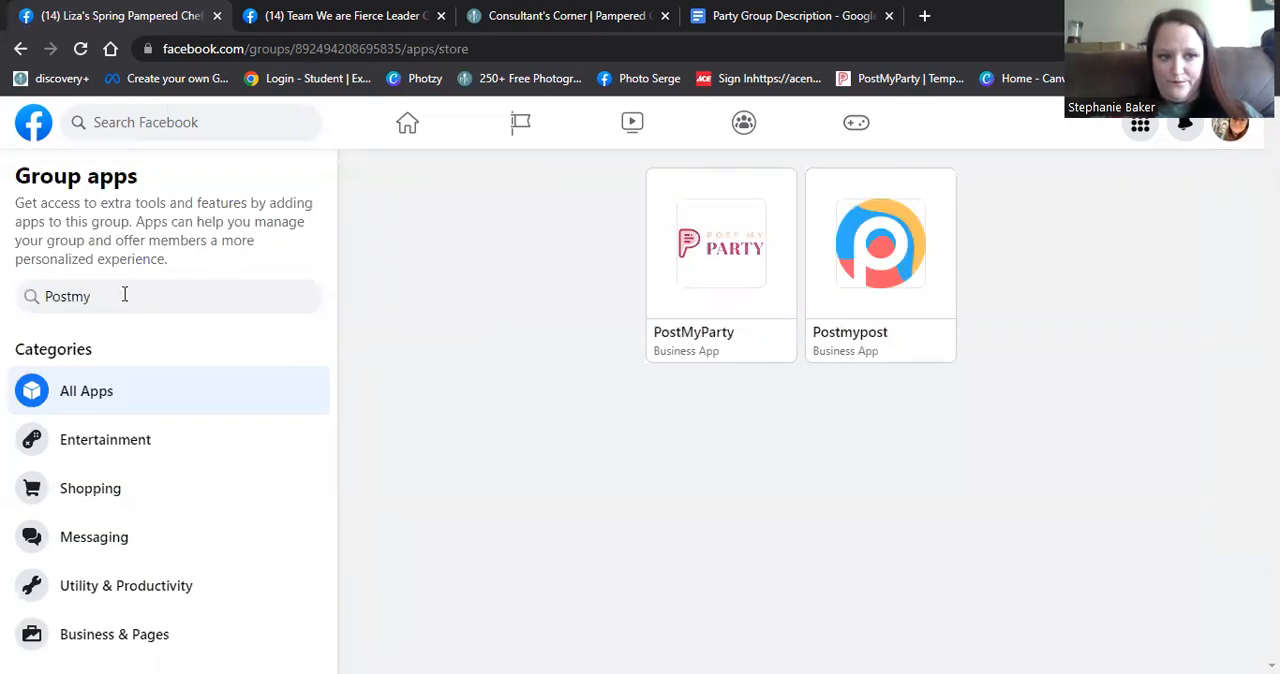
pyautogui.click(740, 310)
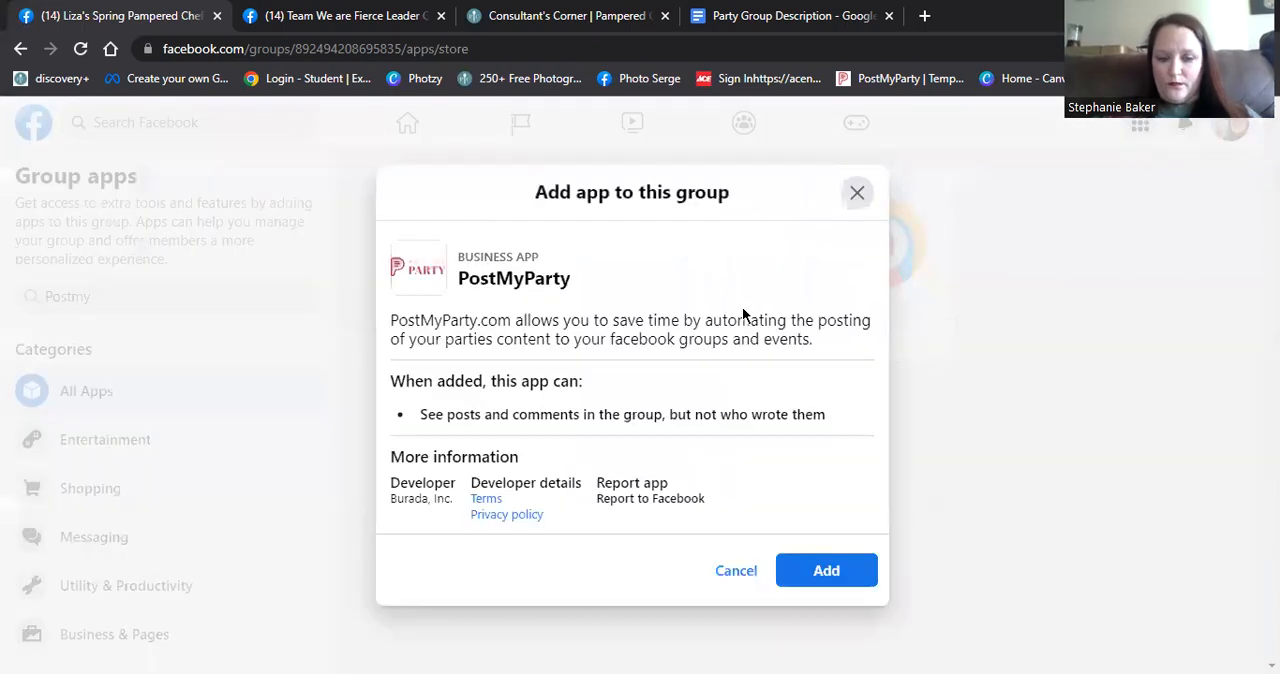
pyautogui.click(848, 568)
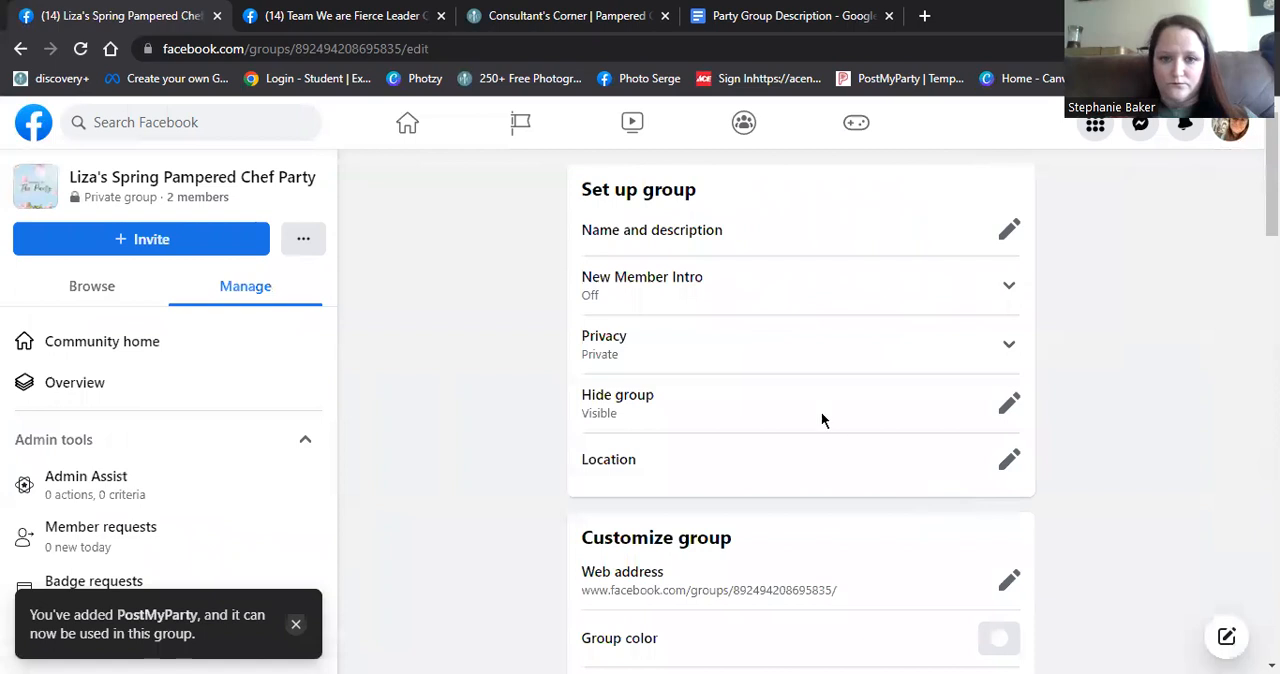
# - Reload the group's community home and check PostMyParty's access permissions, including posting content on your behalf, through the post announcing the app
pyautogui.click(92, 344)
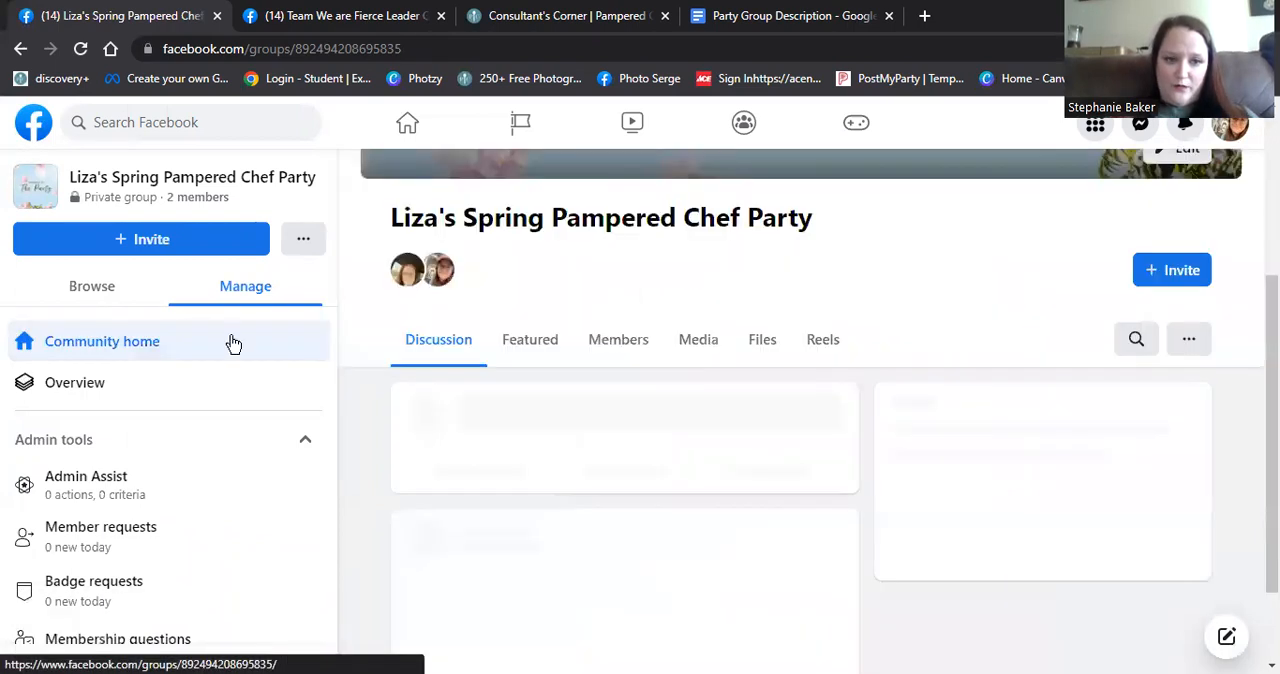
pyautogui.click(81, 48)
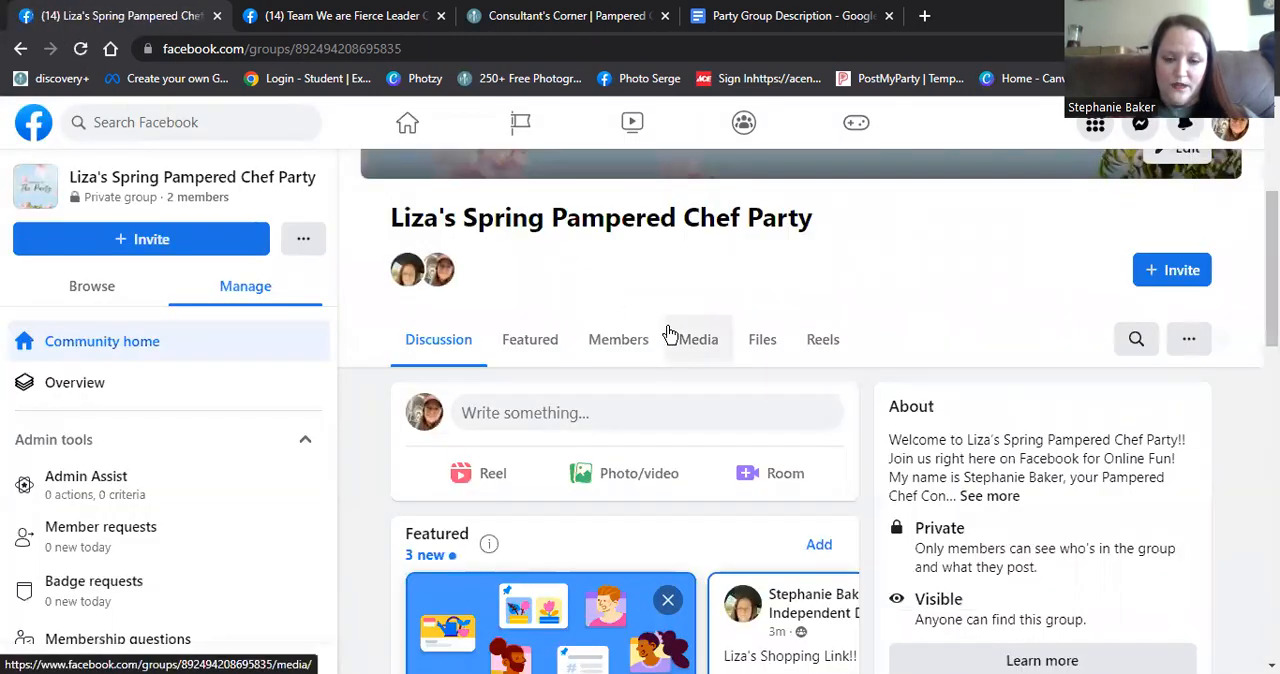
pyautogui.scroll(-2, 667, 330)
pyautogui.scroll(-5, 668, 333)
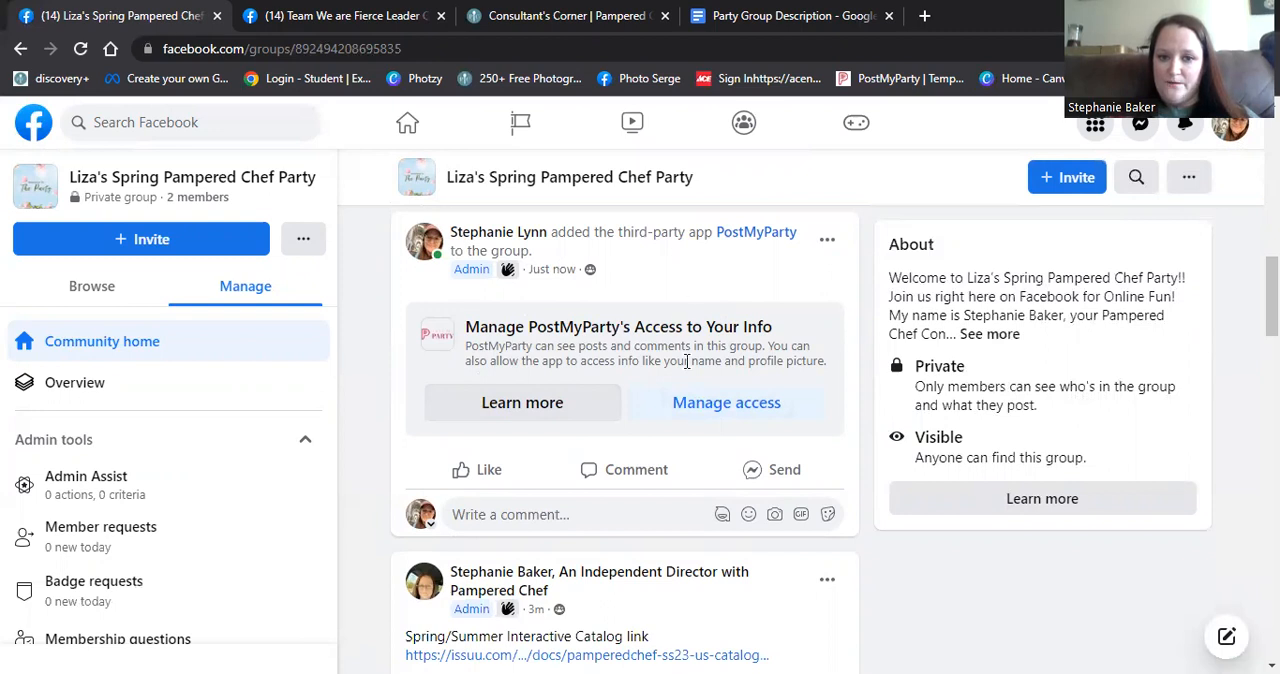
pyautogui.click(717, 410)
pyautogui.scroll(-1, 815, 374)
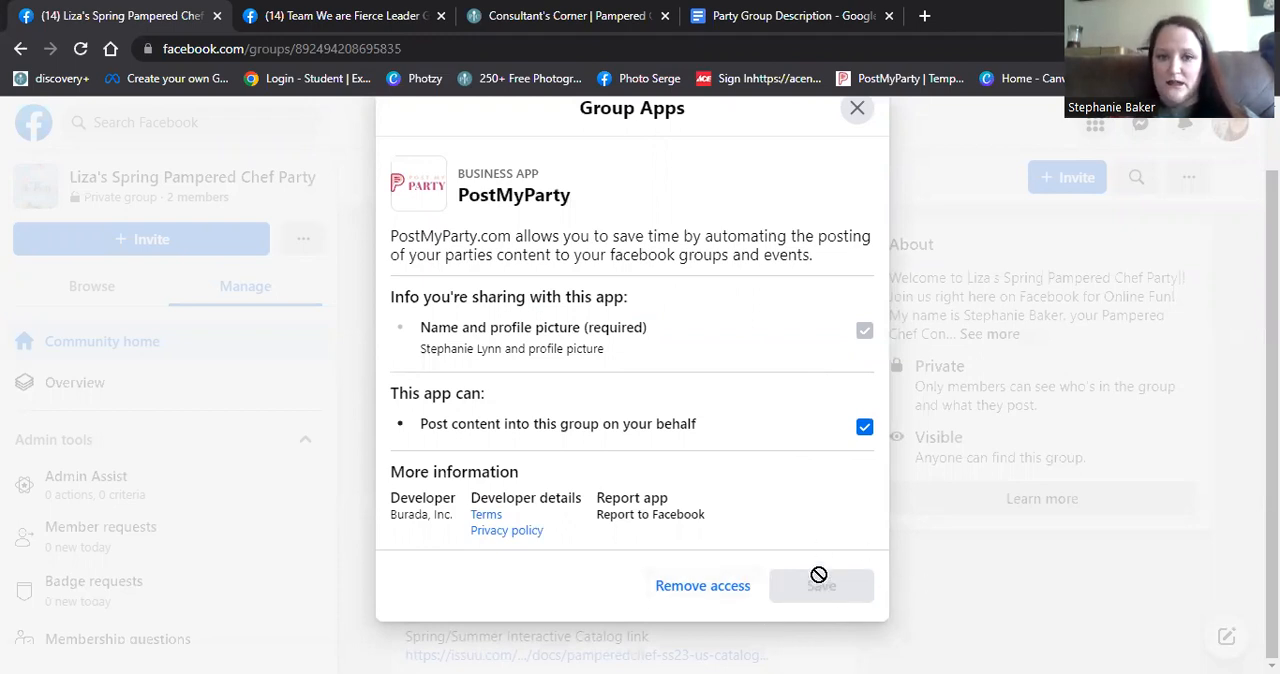
pyautogui.click(857, 108)
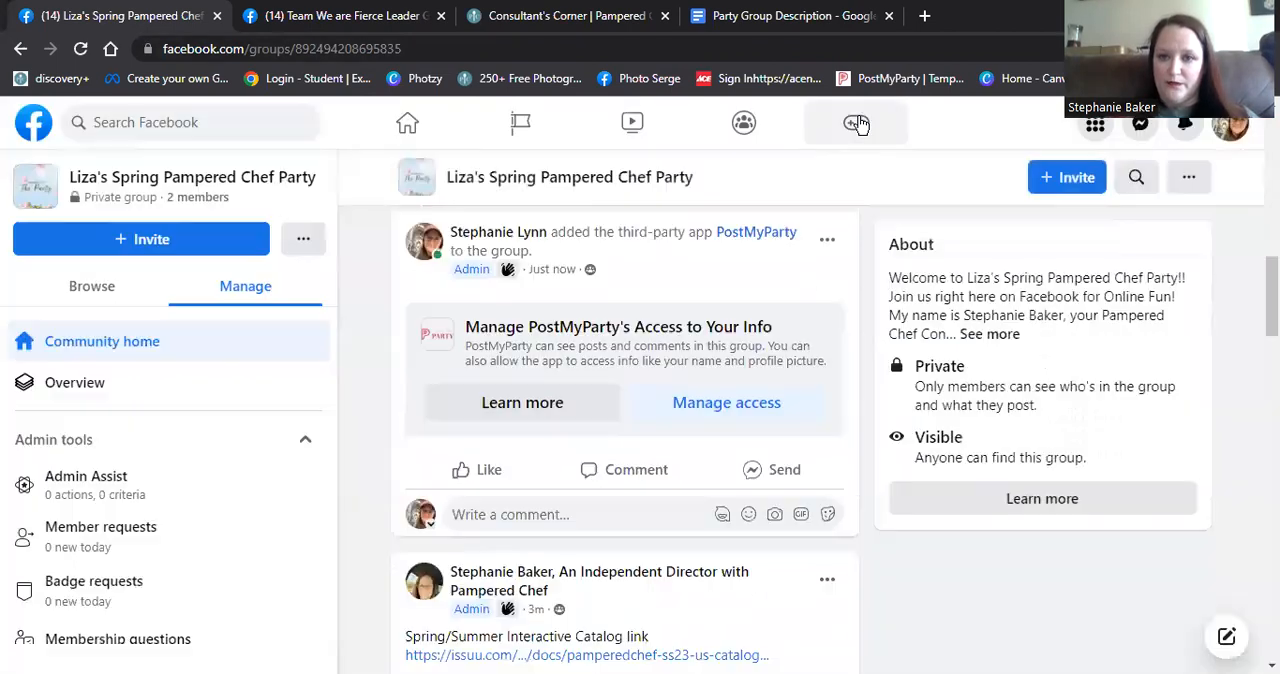
pyautogui.scroll(6, 829, 415)
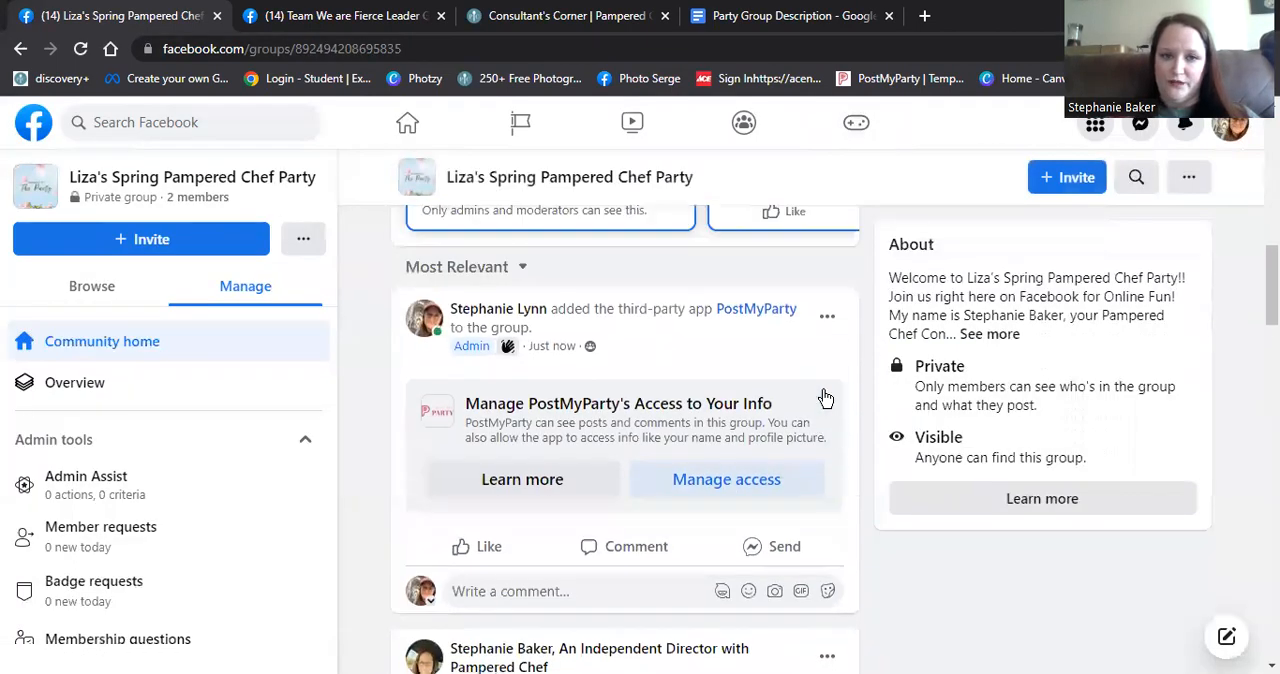
pyautogui.scroll(5, 823, 397)
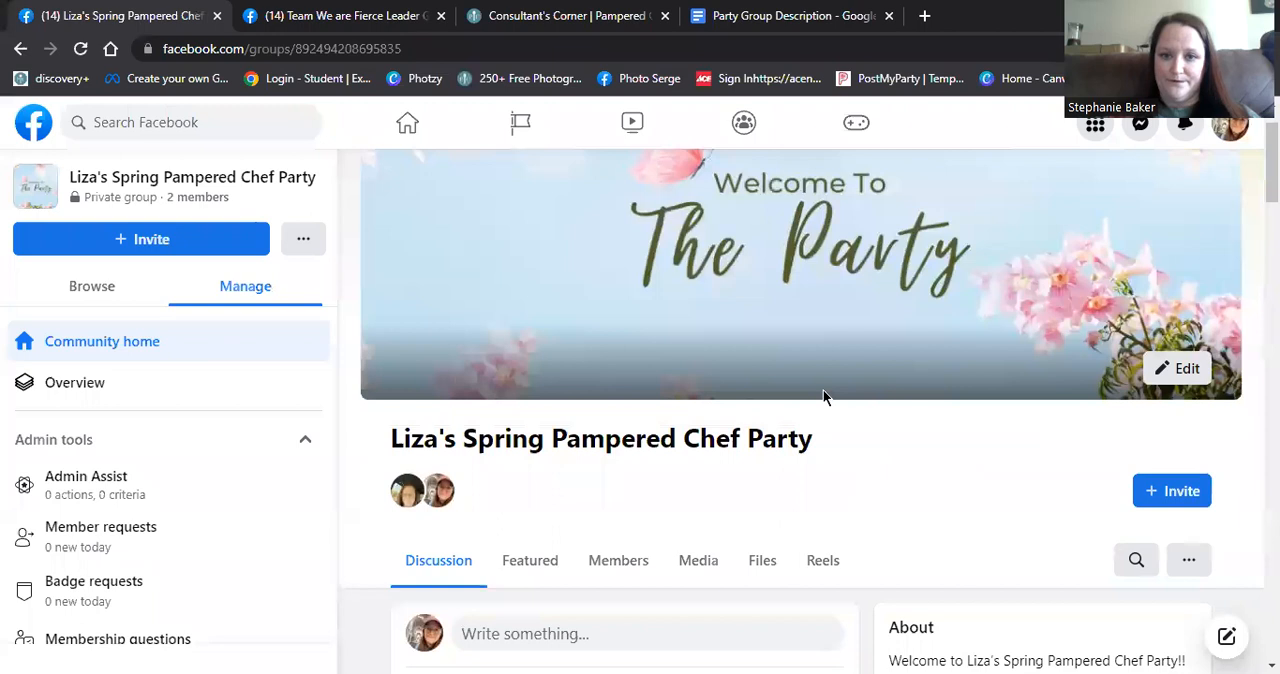